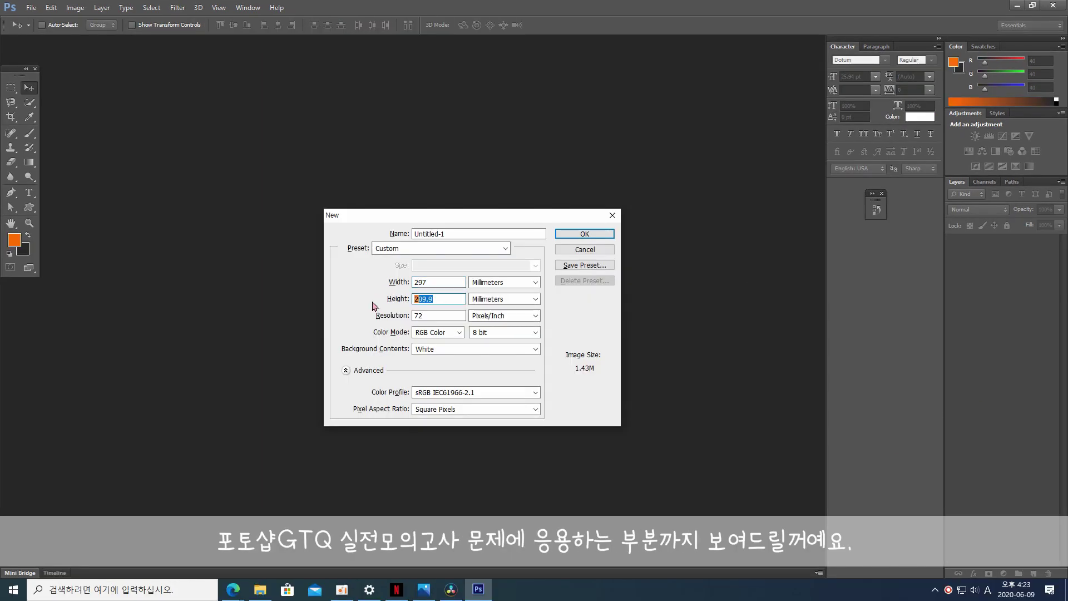
- Create a new 297 × 210 mm document at 72 ppi
type("210")
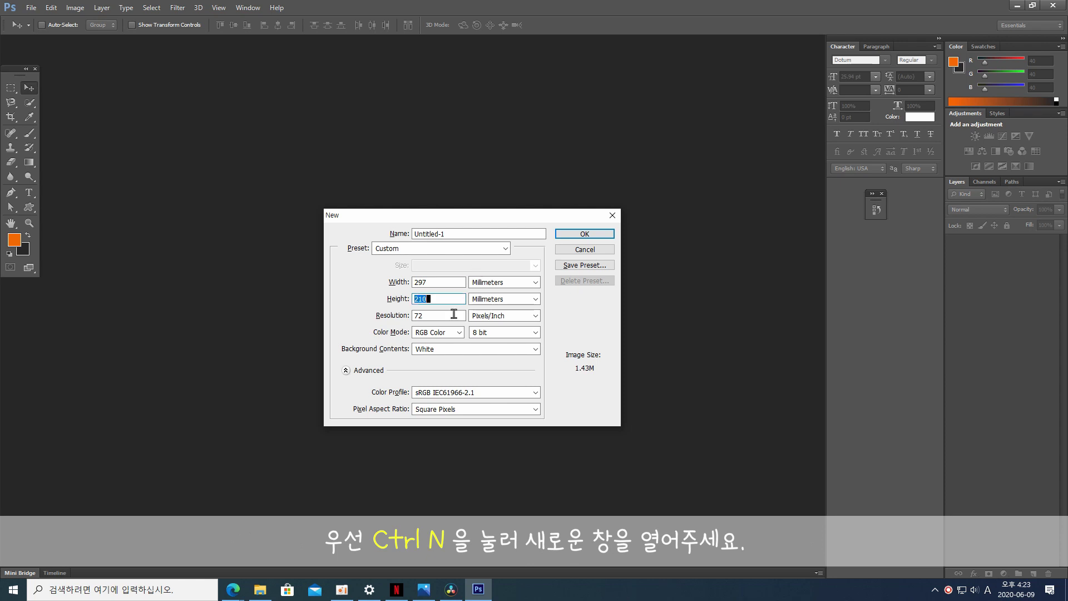
left_click_drag(429, 315, 405, 318)
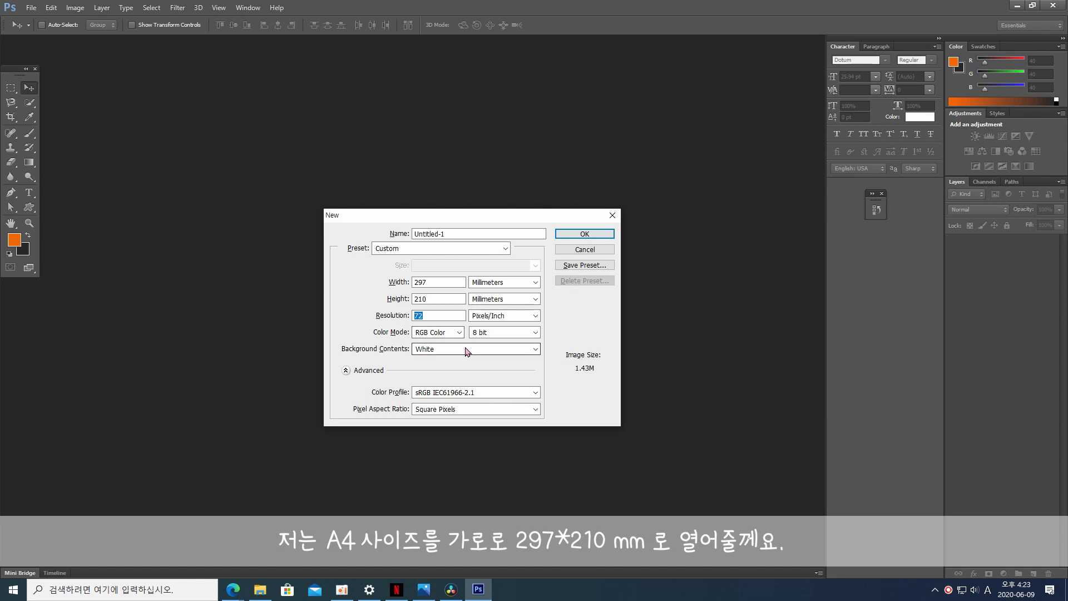
left_click(584, 234)
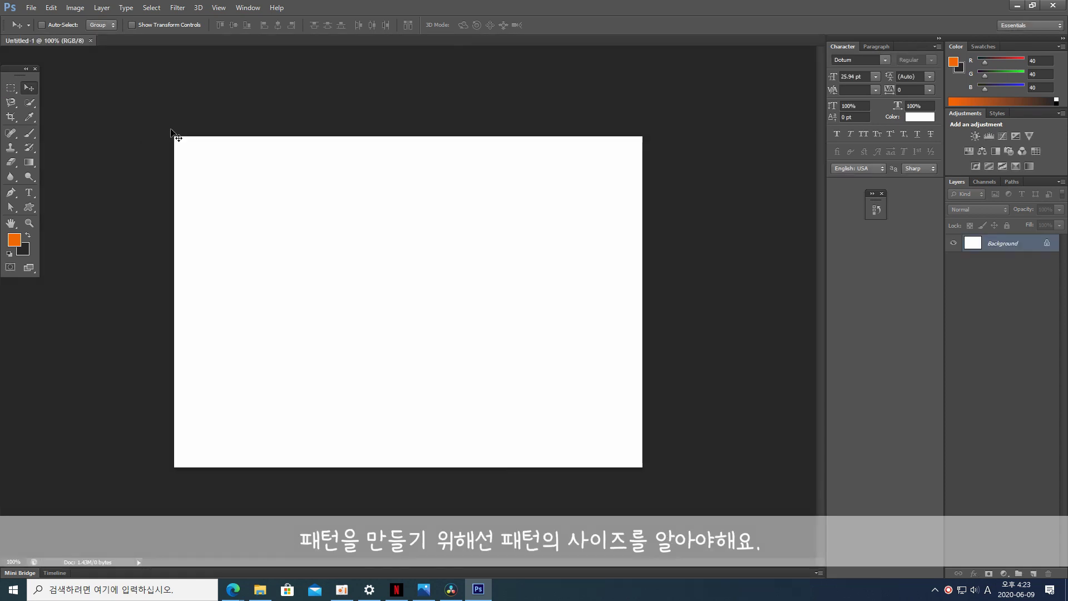
- Show the rulers and add one vertical and one horizontal guide to the page
key("ctrl+r")
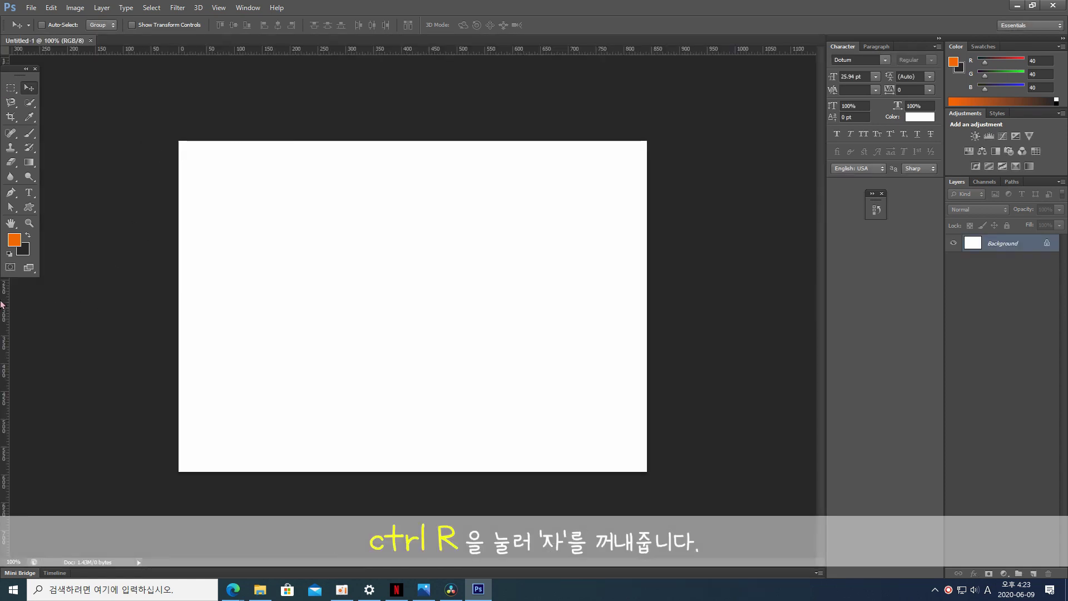
left_click_drag(7, 306, 235, 317)
mouse_move(278, 54)
left_mouse_down()
mouse_move(285, 208)
mouse_move(278, 197)
left_mouse_up()
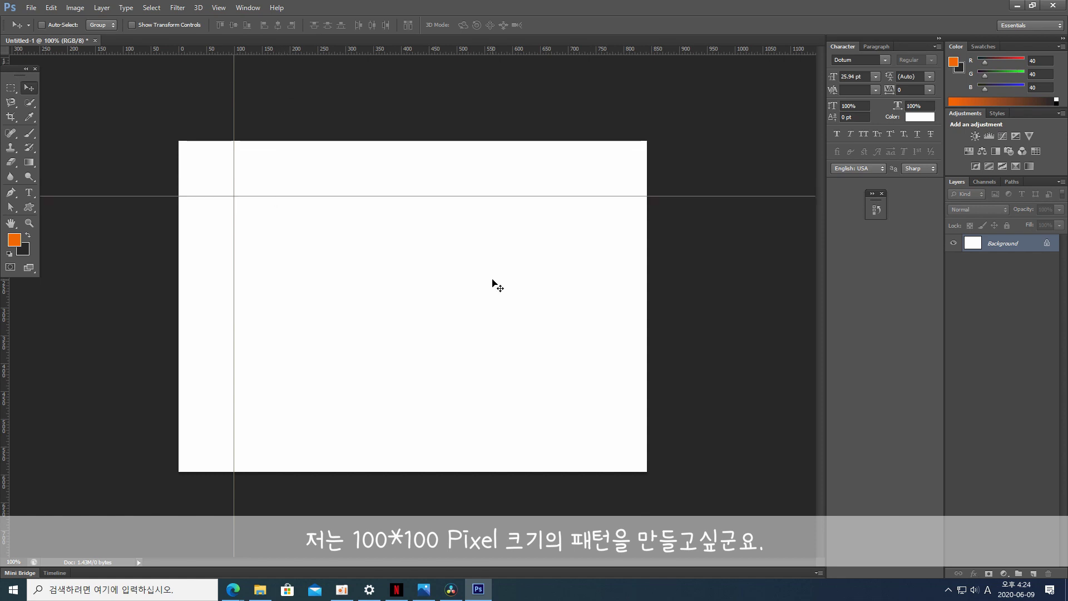
key("ctrl+n")
- Create a 100 × 100 px transparent document
left_click(408, 283)
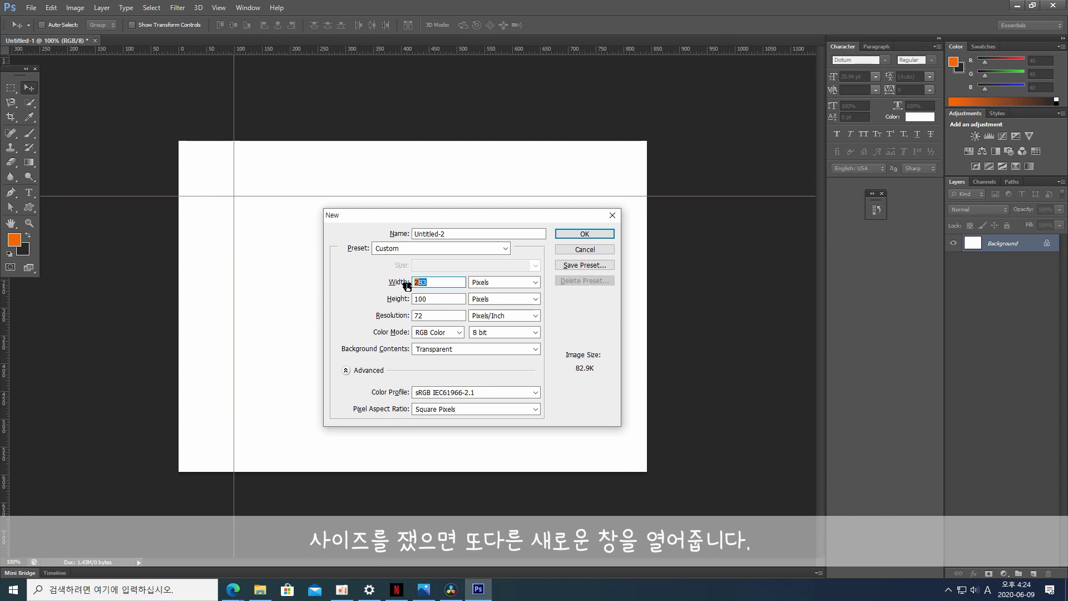
type("100")
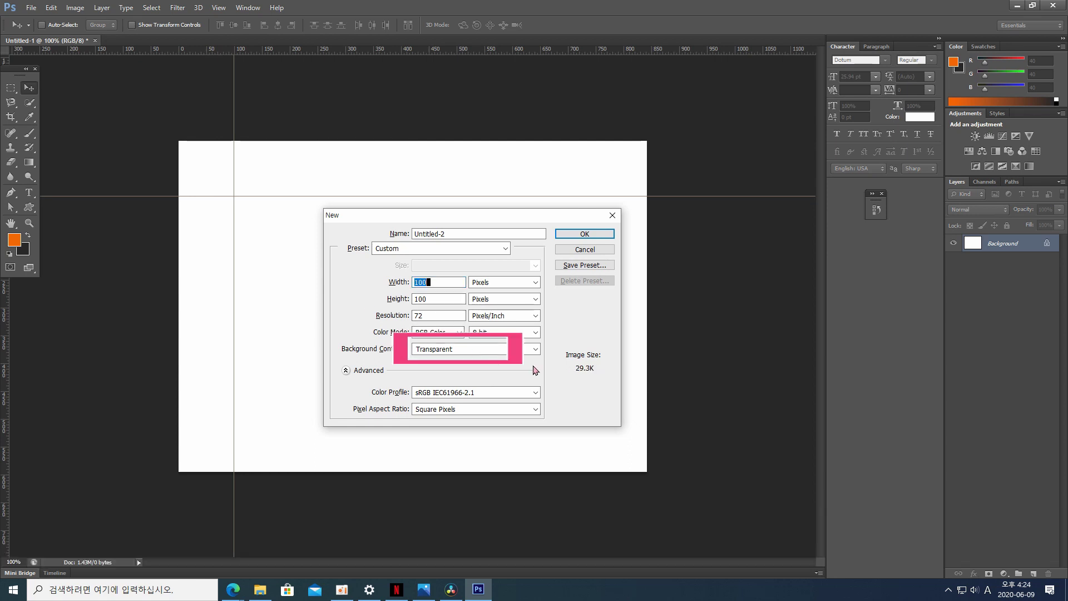
left_click(572, 233)
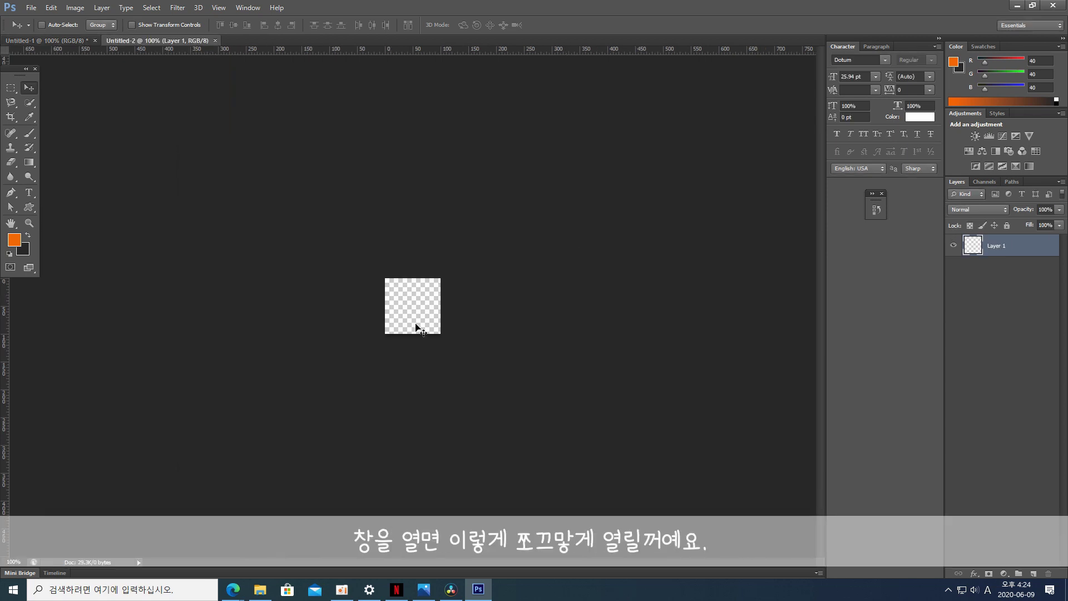
key("ctrl+BackSpace")
key("ctrl+z")
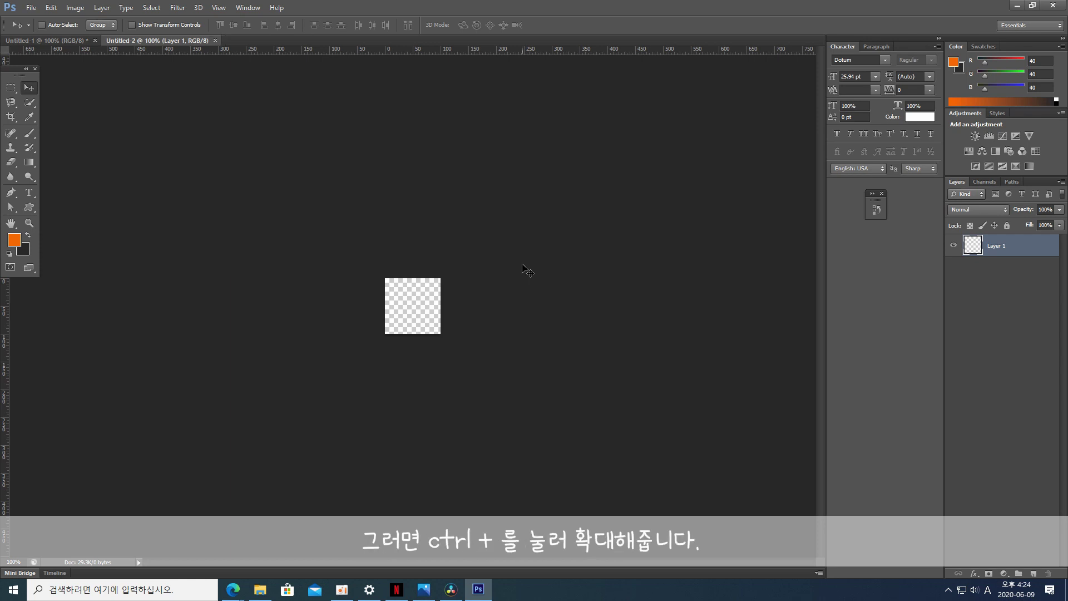
- Zoom in, add a guide at 50 px, and select the canvas's top-left quarter
key("ctrl+plus")
key("ctrl+plus")
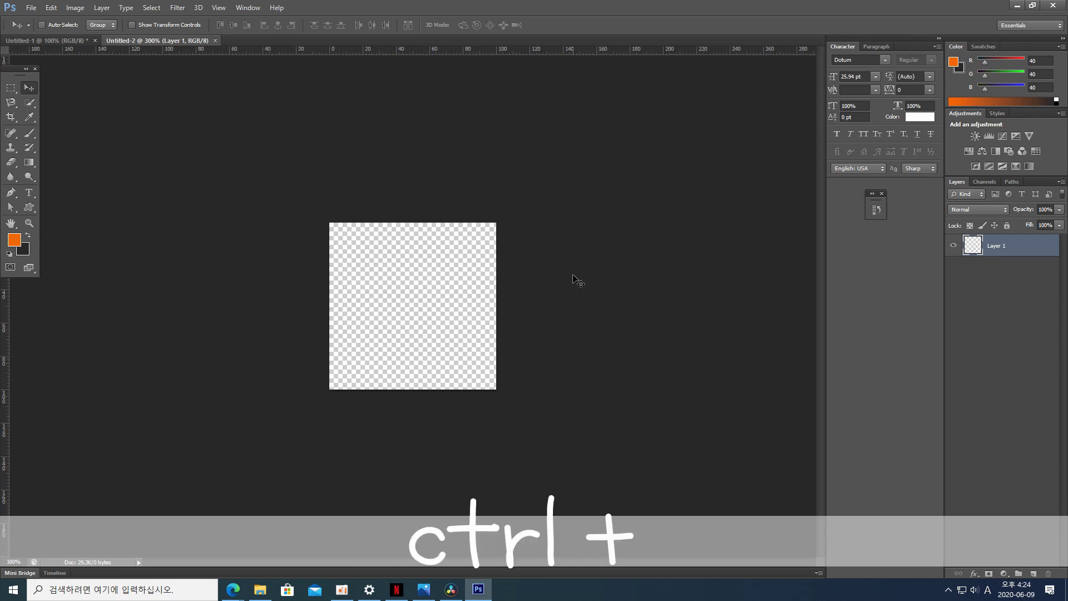
key("ctrl+plus")
key("ctrl+plus")
key("ctrl+plus")
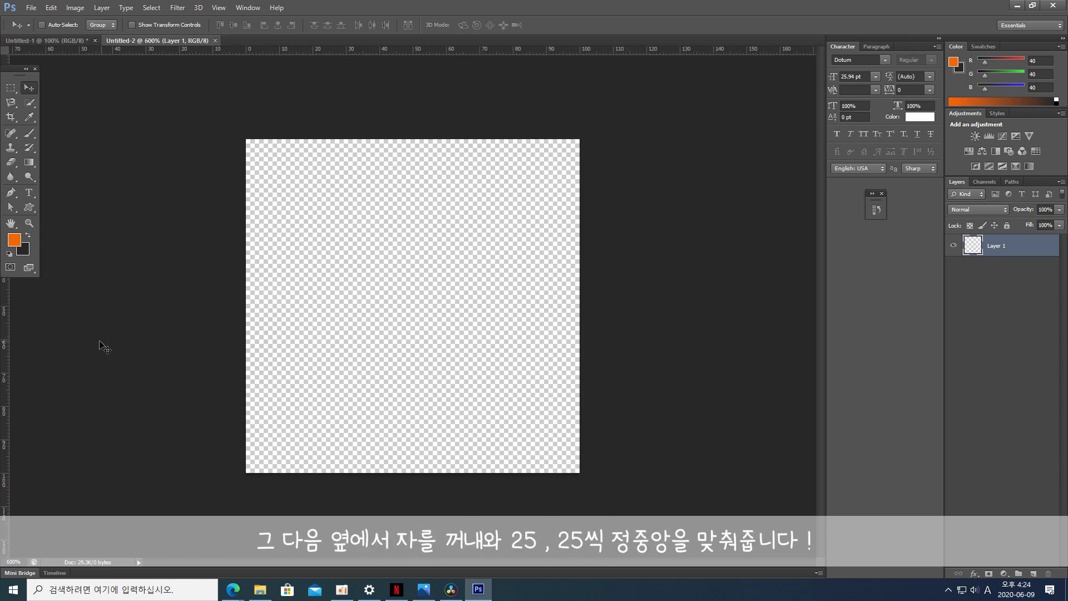
left_click_drag(7, 350, 417, 377)
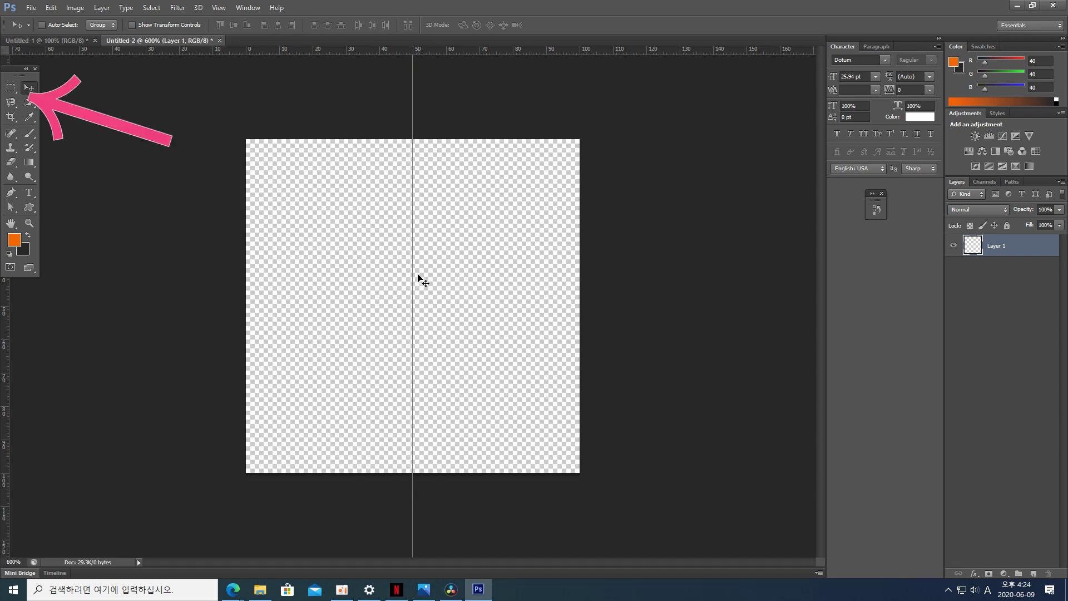
left_click_drag(247, 138, 414, 307)
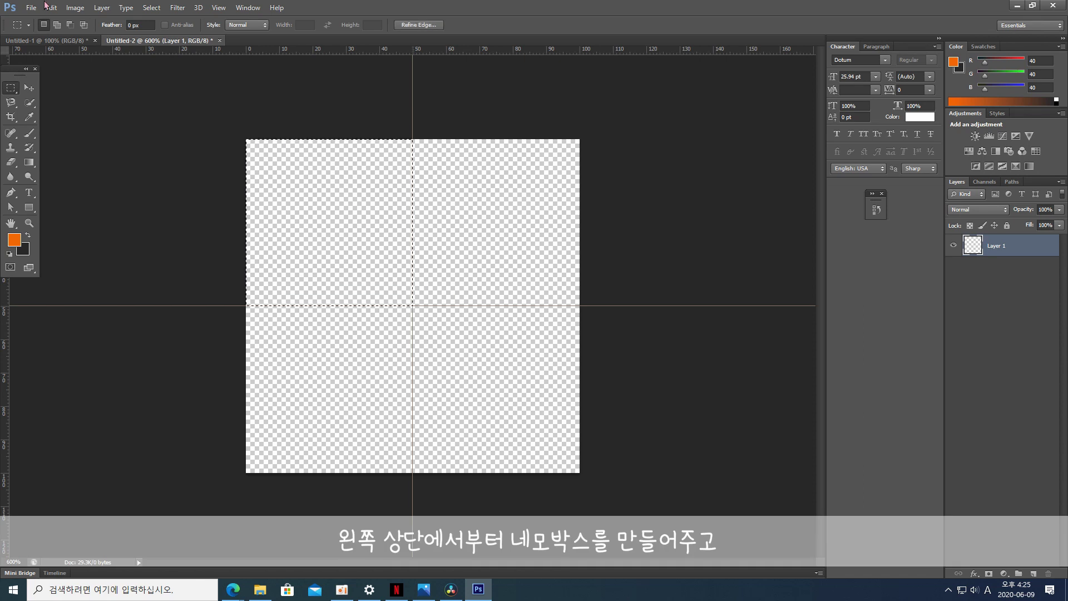
- Fill the top-left quarter with hot pink (ff2d72)
left_click(9, 242)
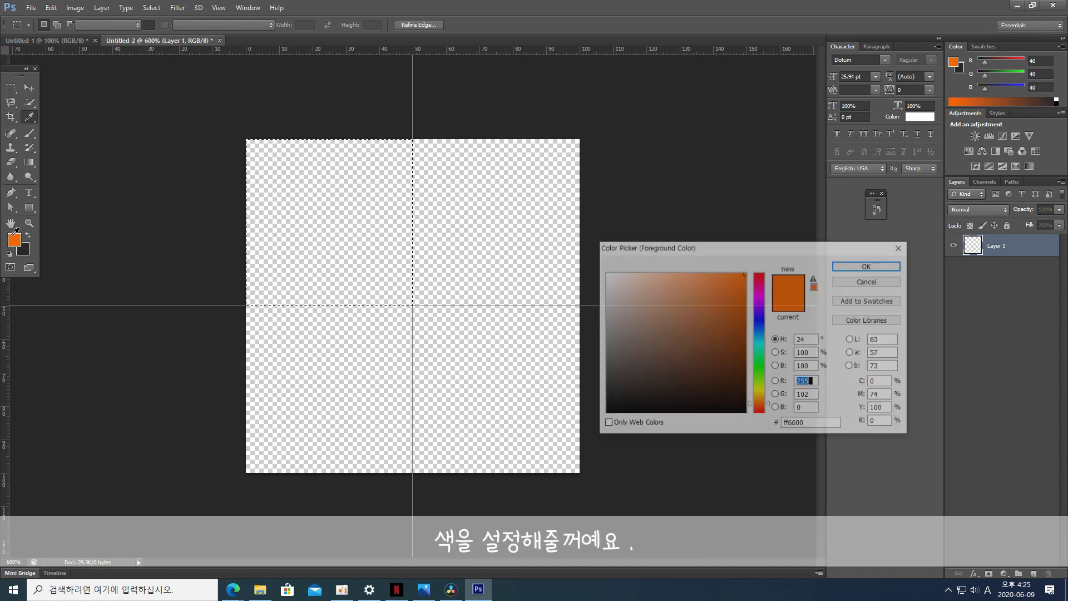
left_click(761, 363)
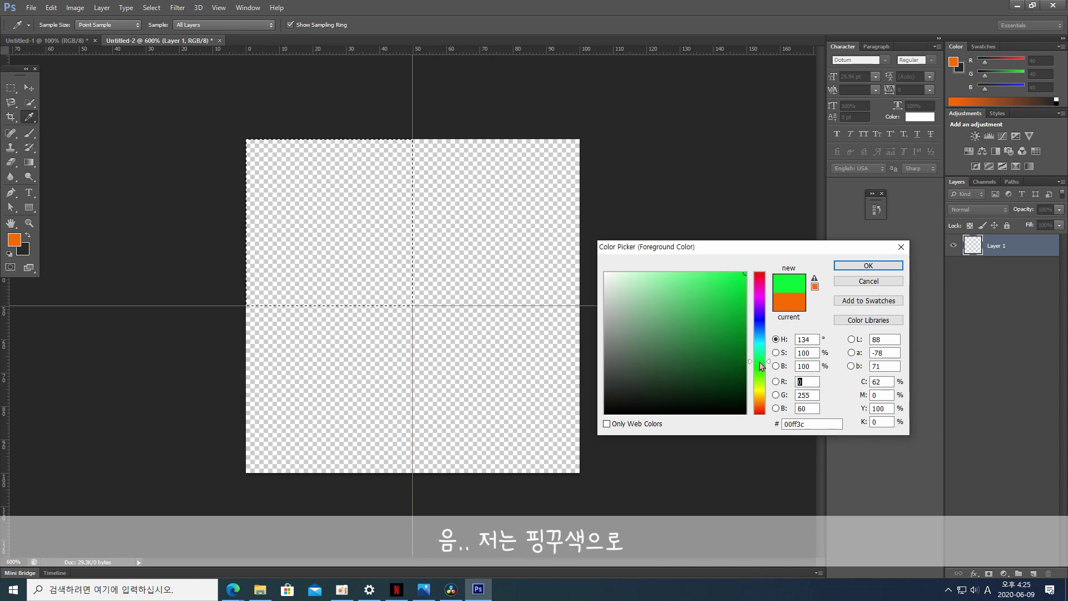
left_click_drag(762, 366, 764, 285)
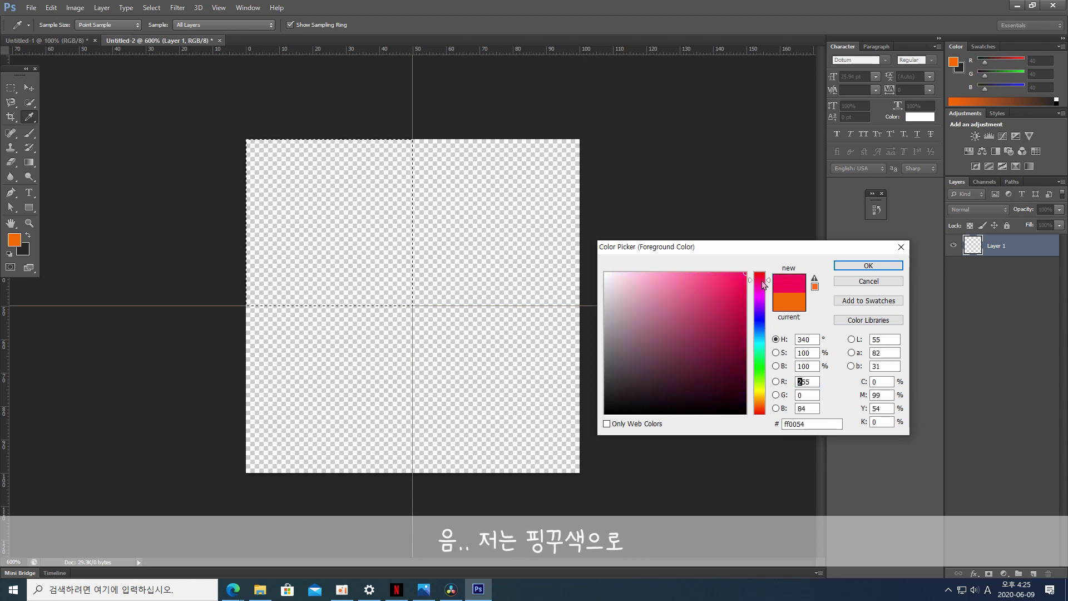
left_click_drag(670, 278, 721, 243)
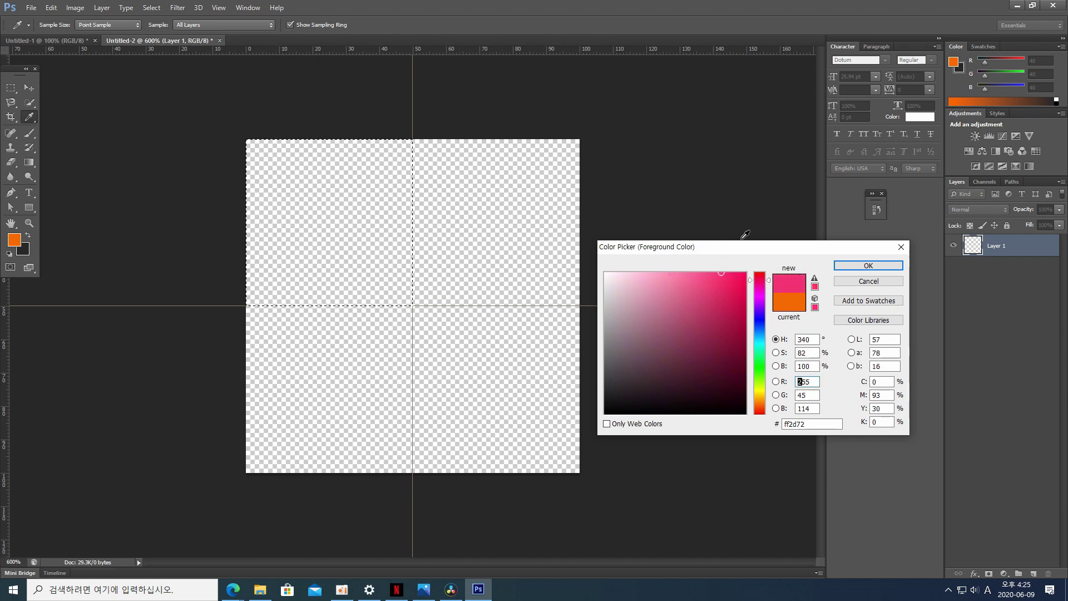
left_click(868, 266)
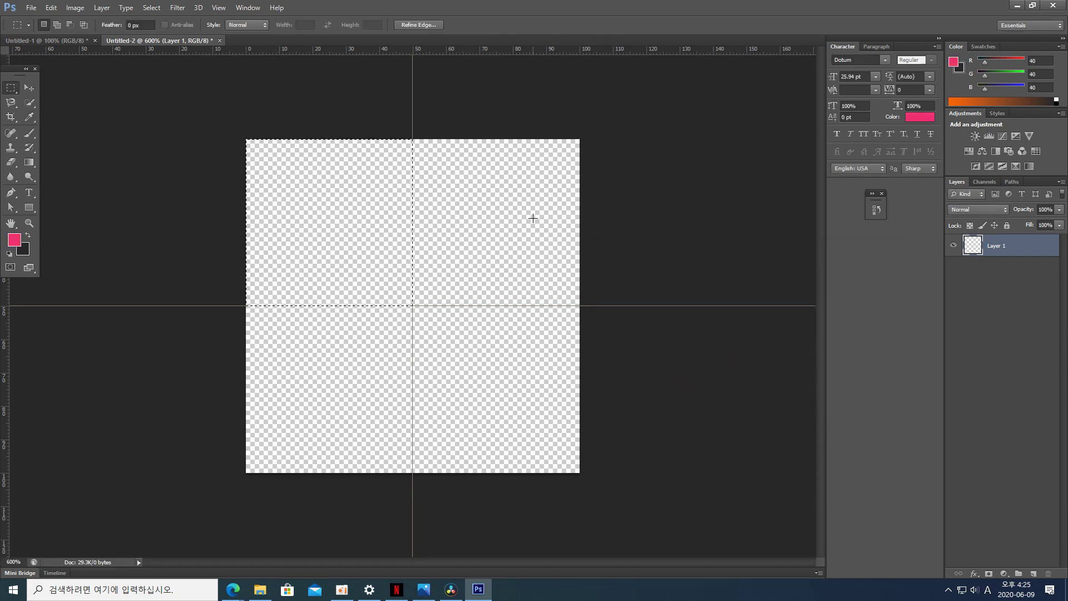
key("alt+Delete")
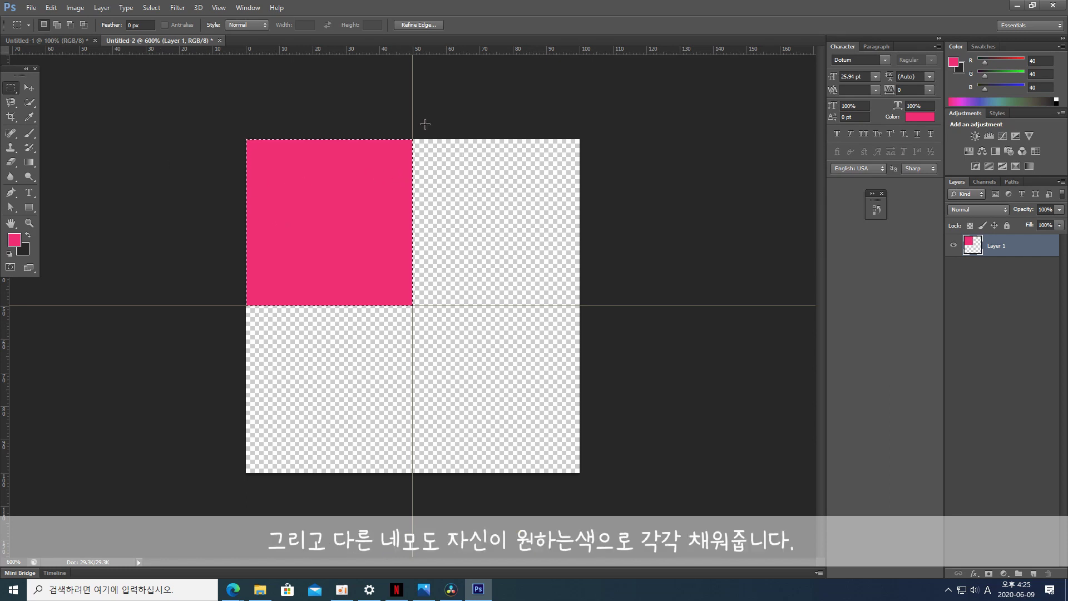
- Move the selection to the top-right quarter and set a light pink foreground colour
left_click_drag(412, 138, 602, 301)
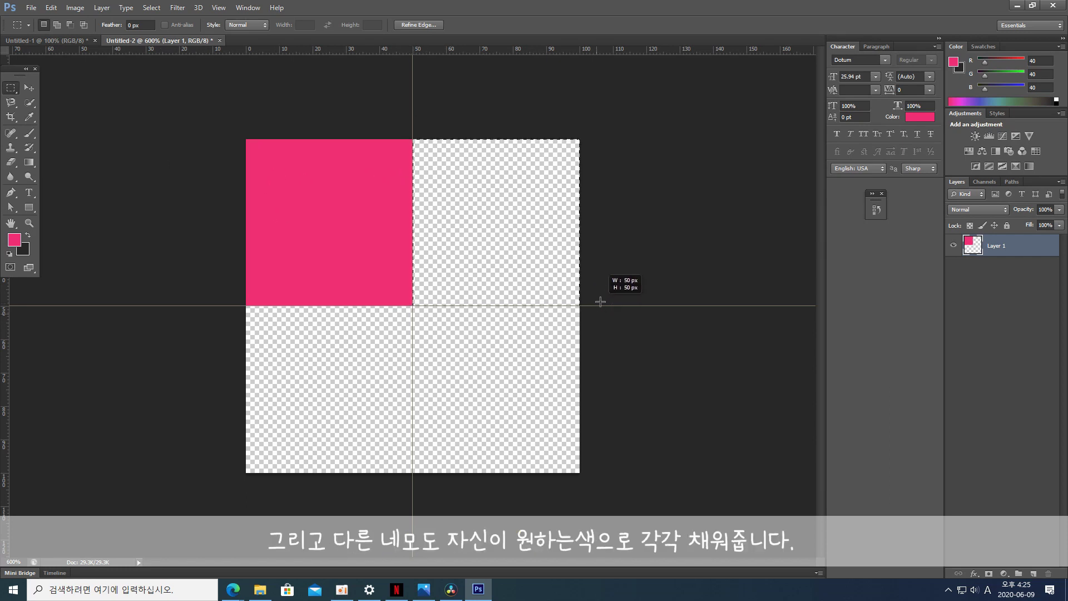
left_click(14, 240)
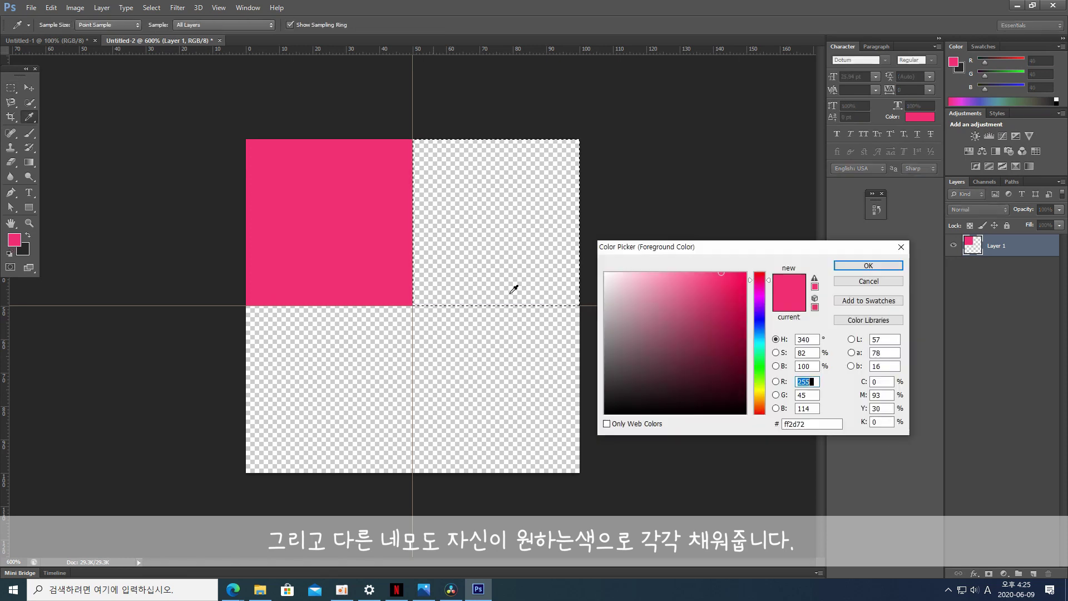
left_click_drag(690, 361, 634, 248)
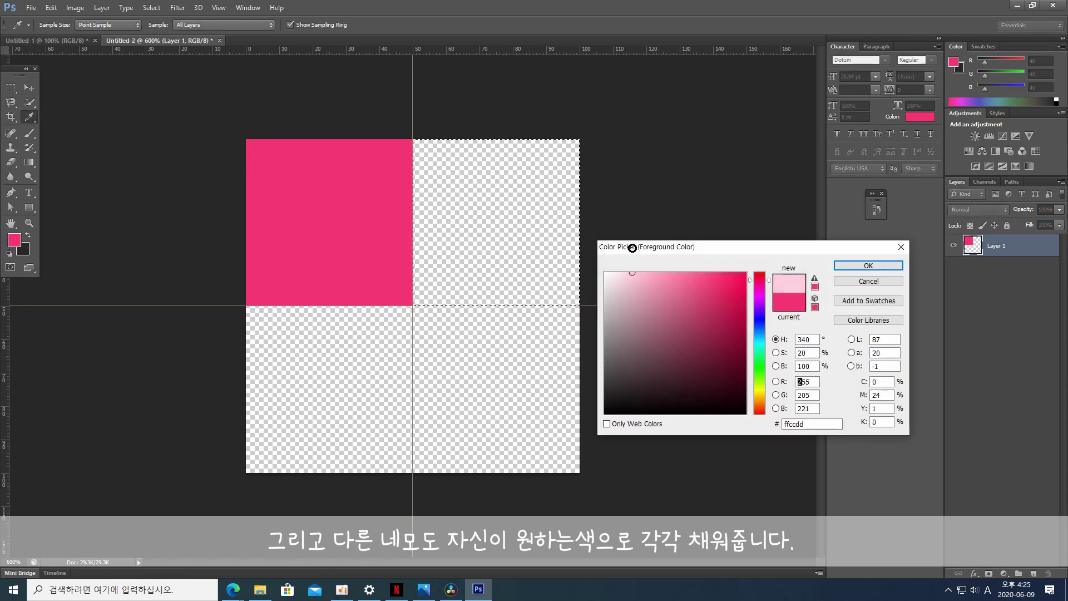
left_click(868, 266)
- Fill the top-right quarter light pink and the bottom-left quarter mauve
key("m")
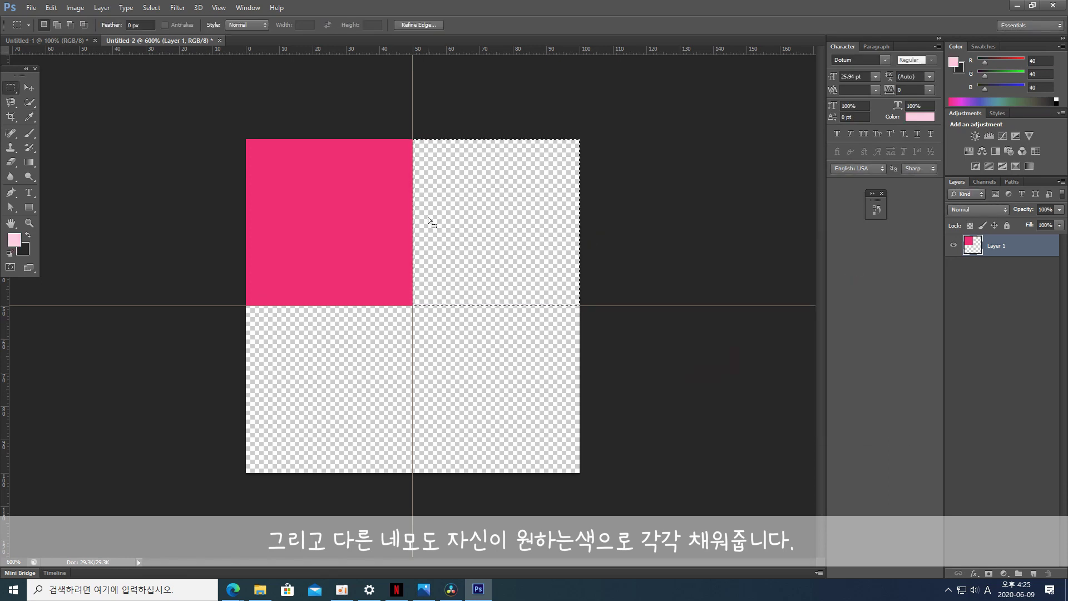
key("alt+BackSpace")
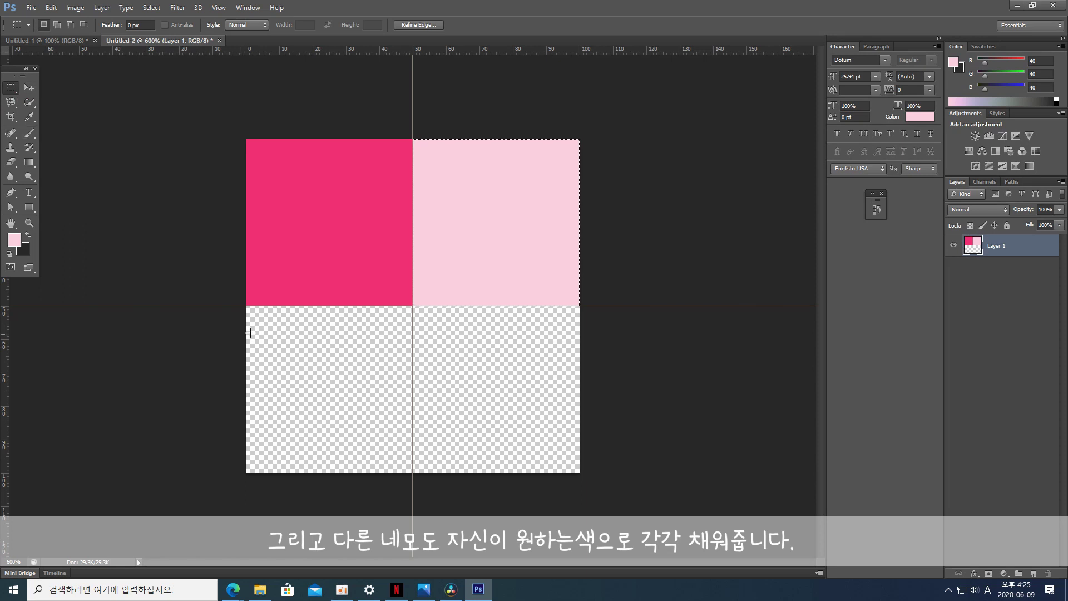
left_click_drag(245, 307, 411, 487)
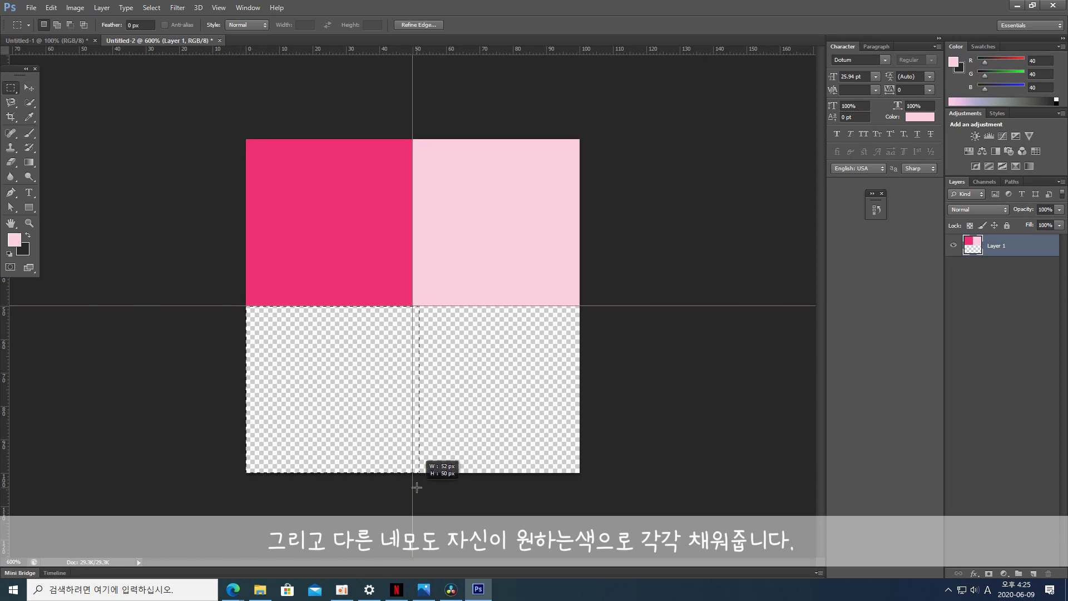
left_click(14, 240)
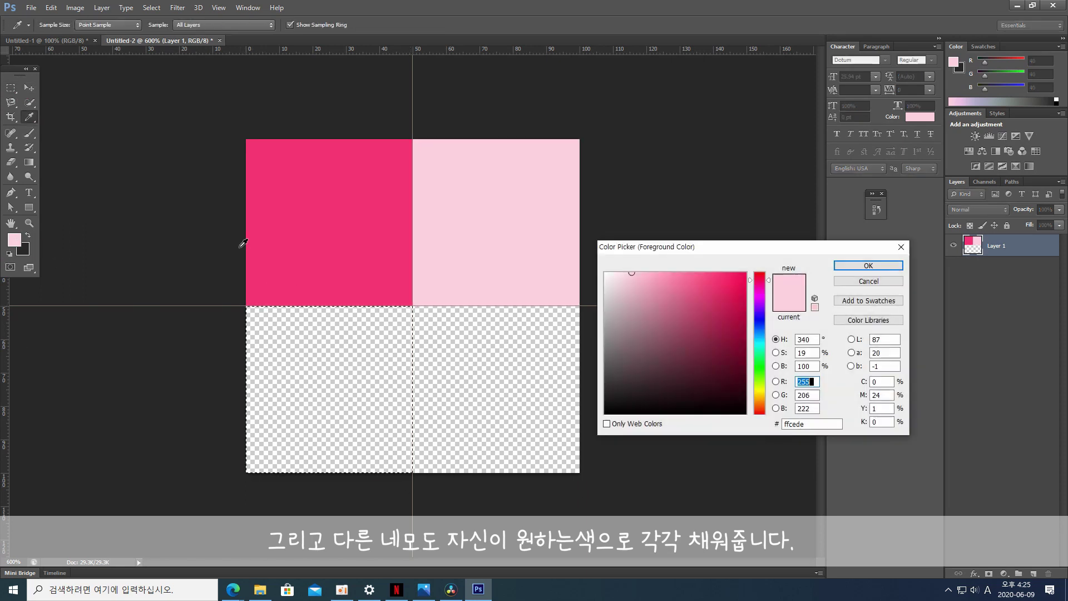
left_click_drag(637, 286, 655, 301)
left_click(901, 265)
key("alt+BackSpace")
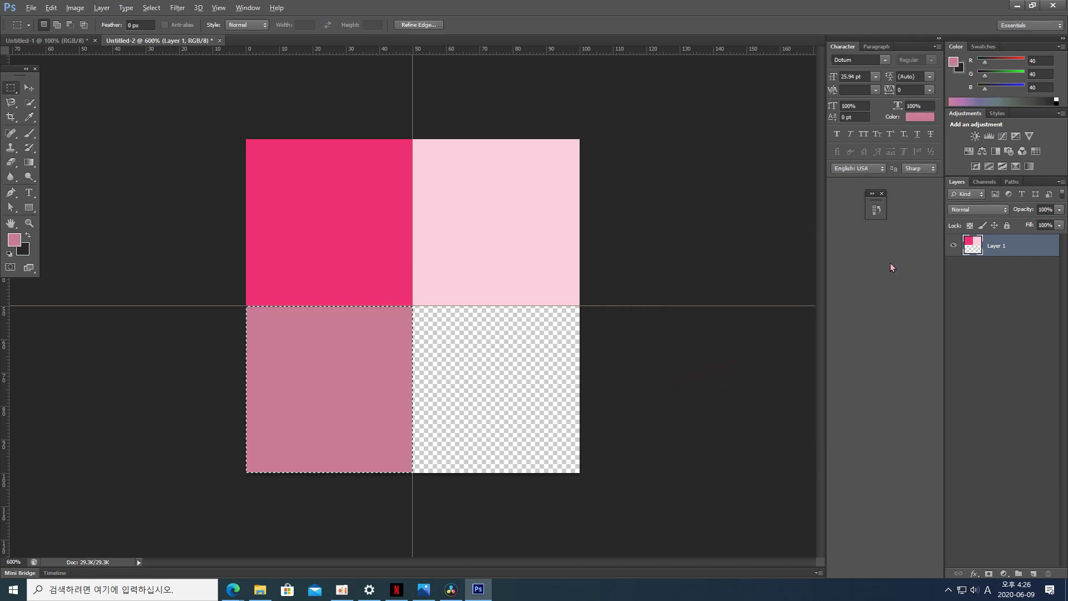
- Fill the bottom-right quarter with white (#ffffff) and deselect
left_click_drag(414, 305, 580, 473)
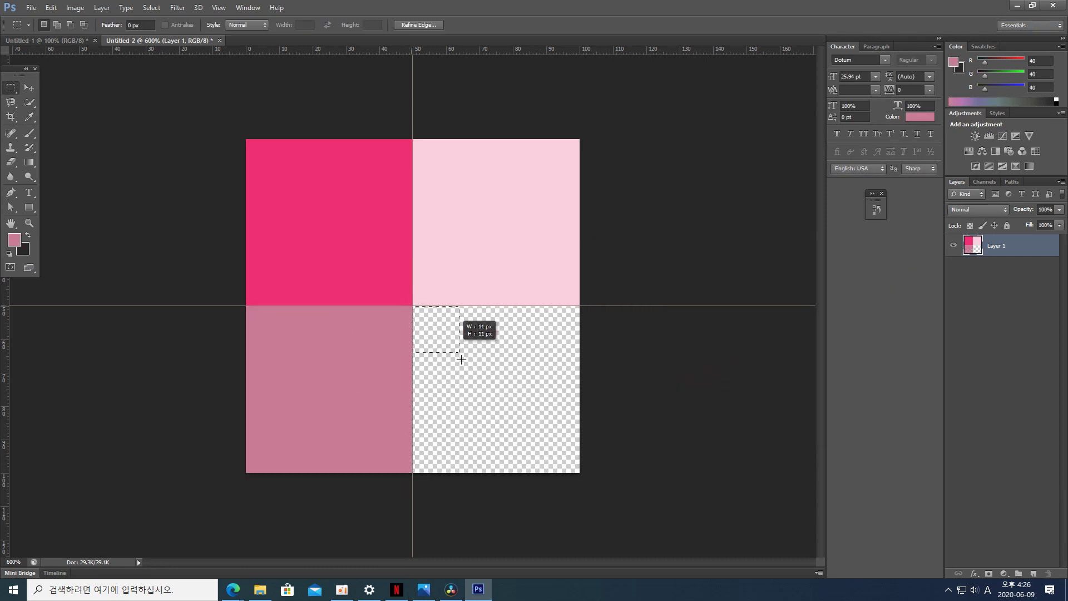
left_click(14, 240)
left_click(606, 273)
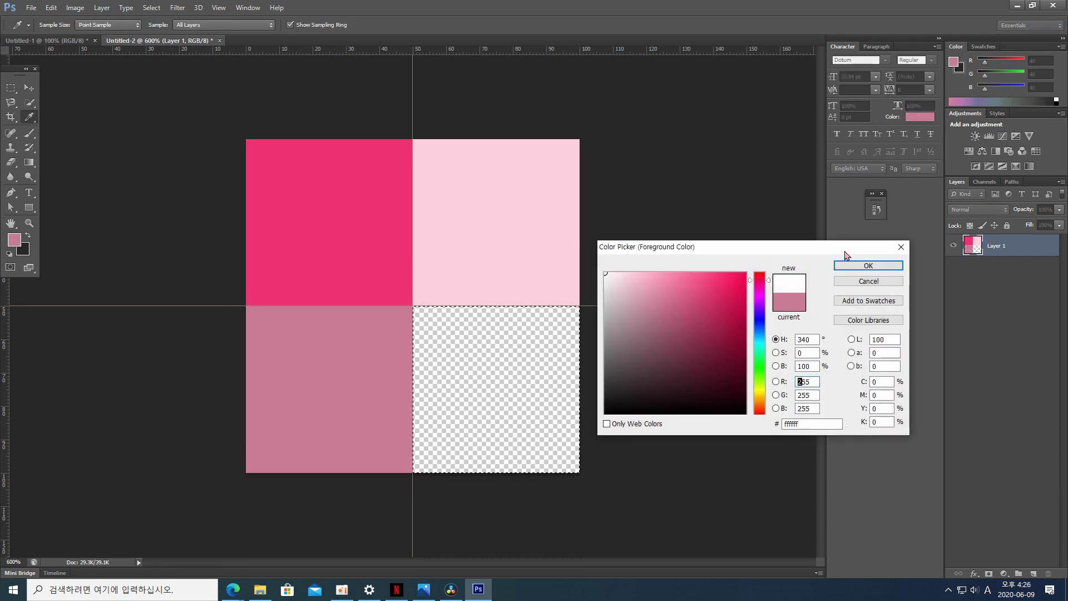
left_click(868, 266)
key("alt+BackSpace")
key("ctrl+d")
left_click(29, 88)
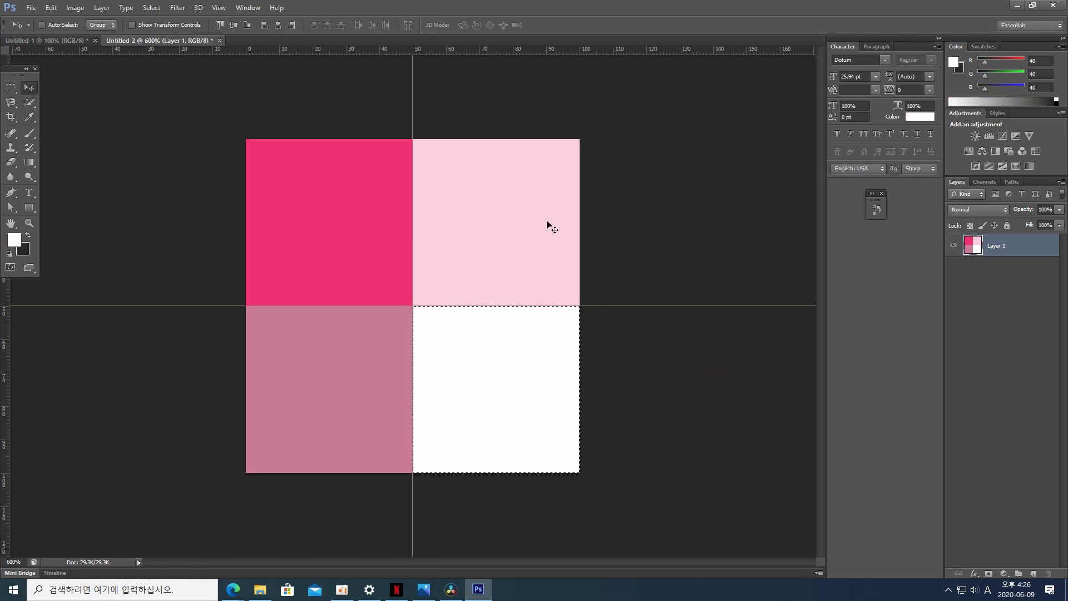
- Define the four-colour tile as 'Pattern 1' and return to Untitled-1
left_click(51, 8)
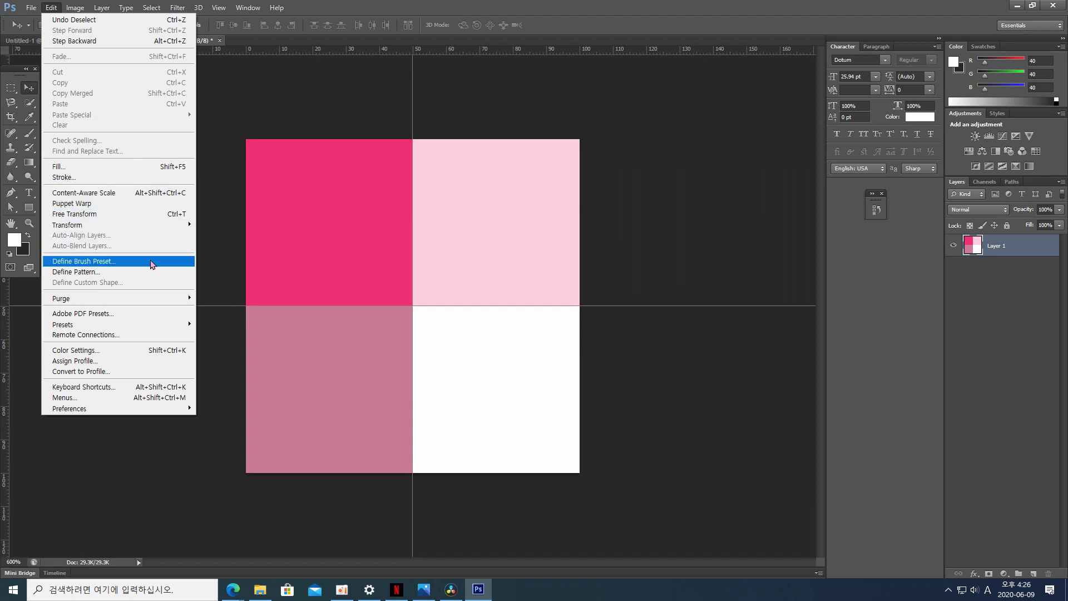
left_click(105, 276)
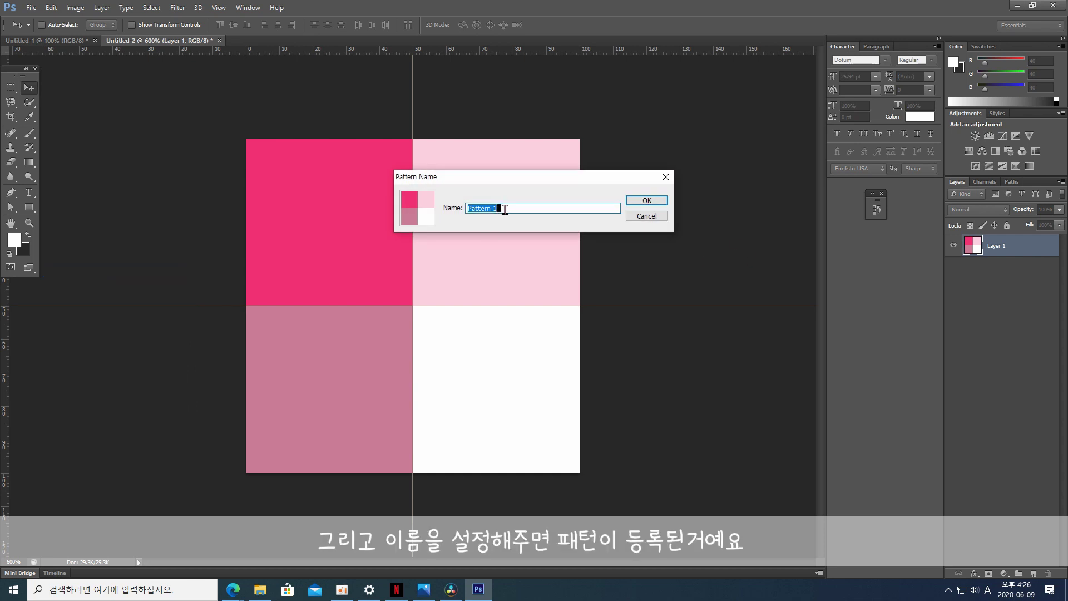
left_click(647, 201)
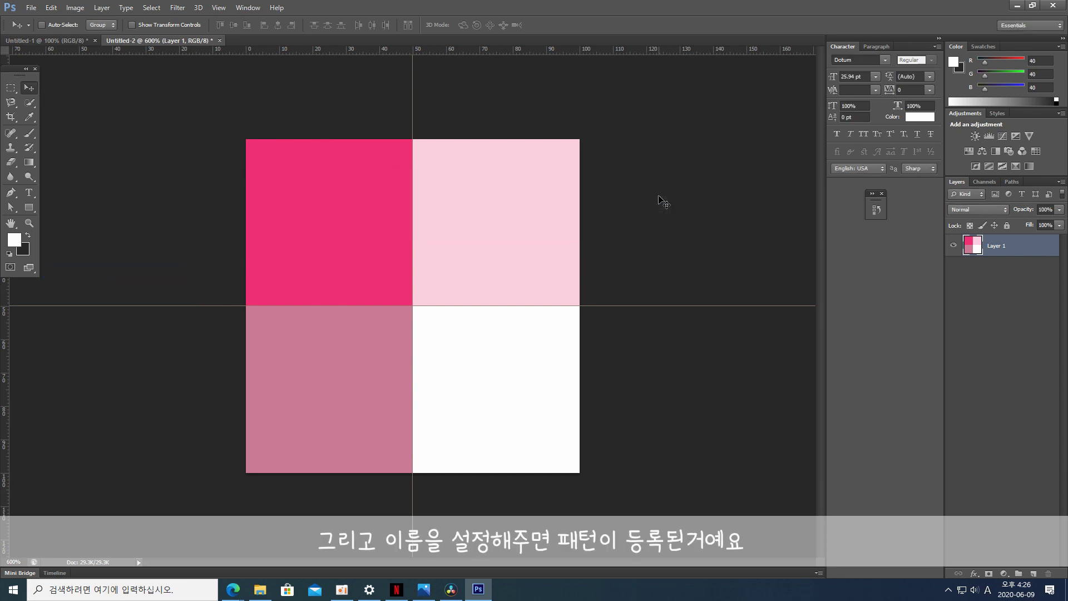
left_click(72, 42)
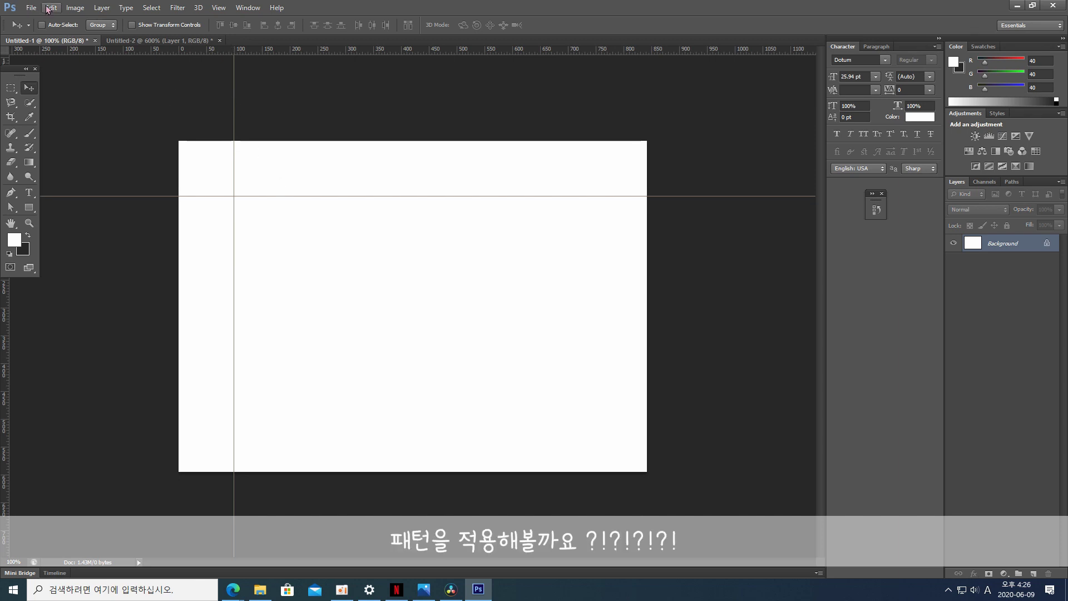
- Add a new layer and fill it with the pink four-square pattern
left_click(51, 7)
left_click(321, 103)
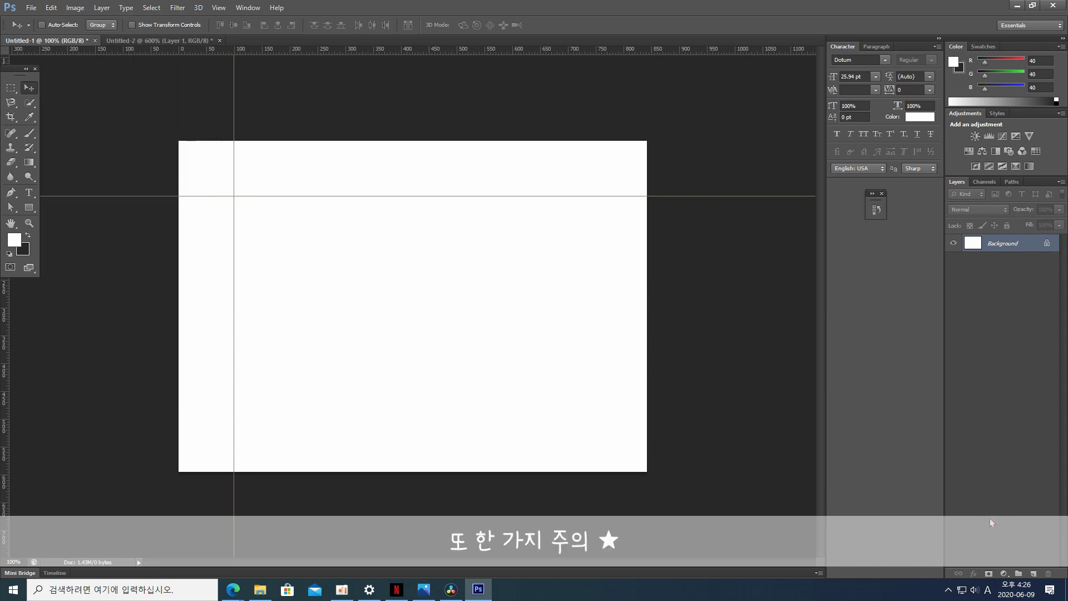
left_click(1031, 573)
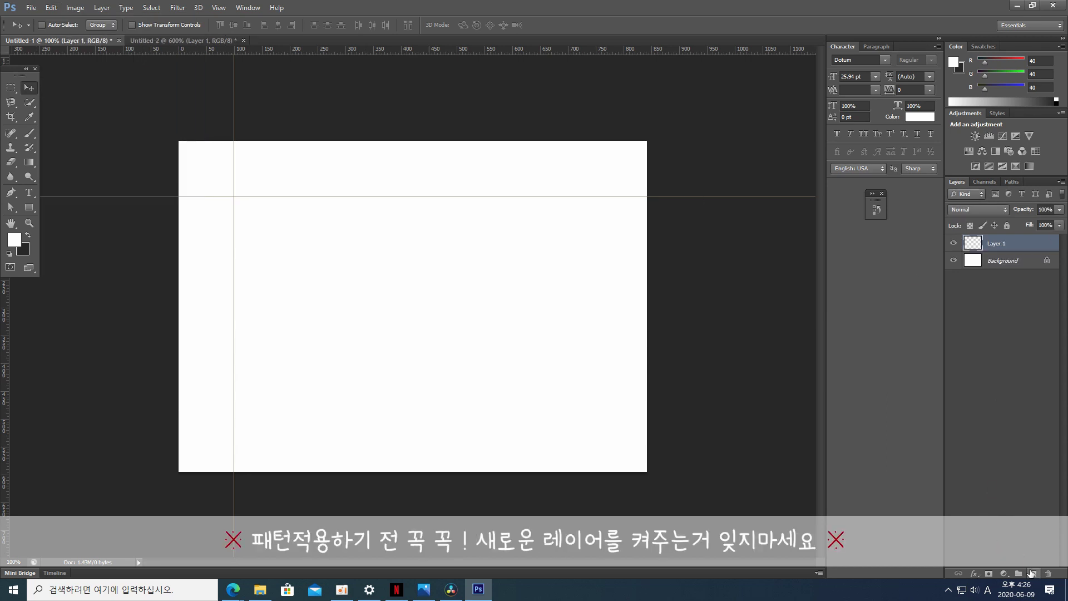
left_click(51, 8)
left_click(109, 162)
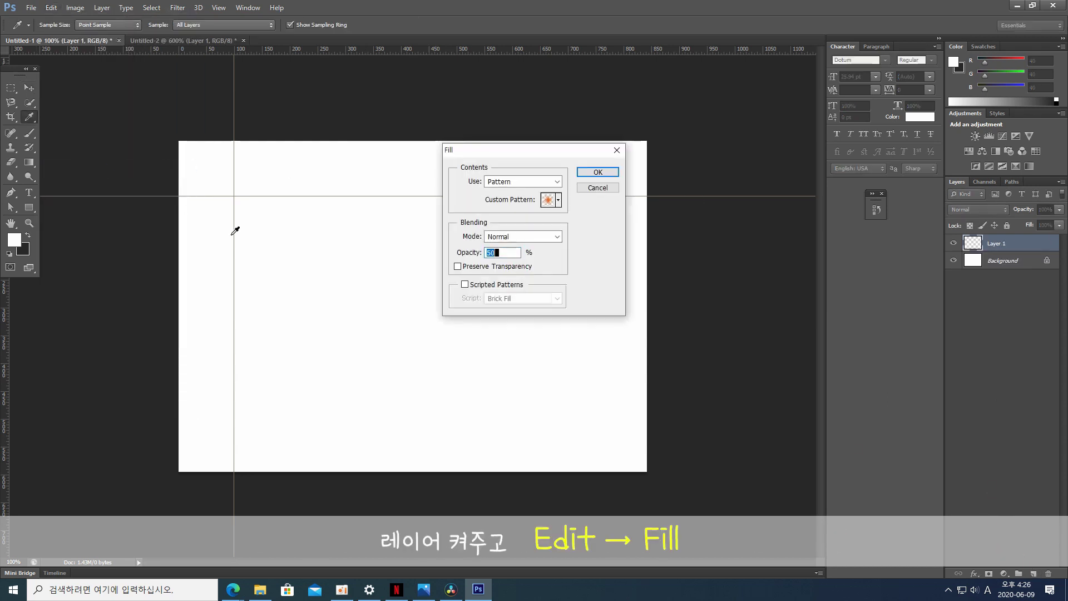
left_click(554, 203)
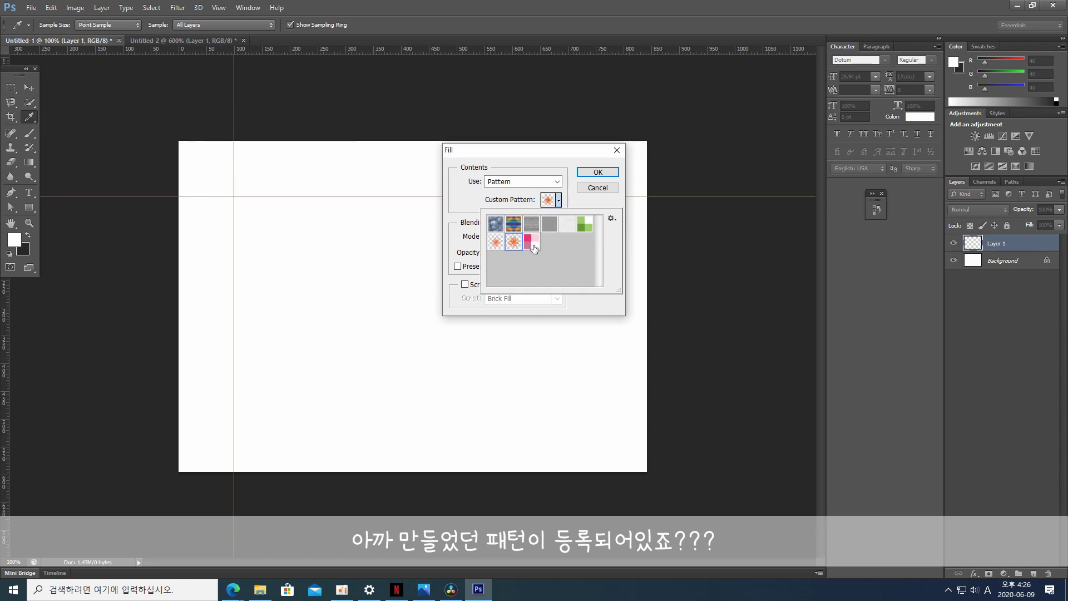
left_click(534, 243)
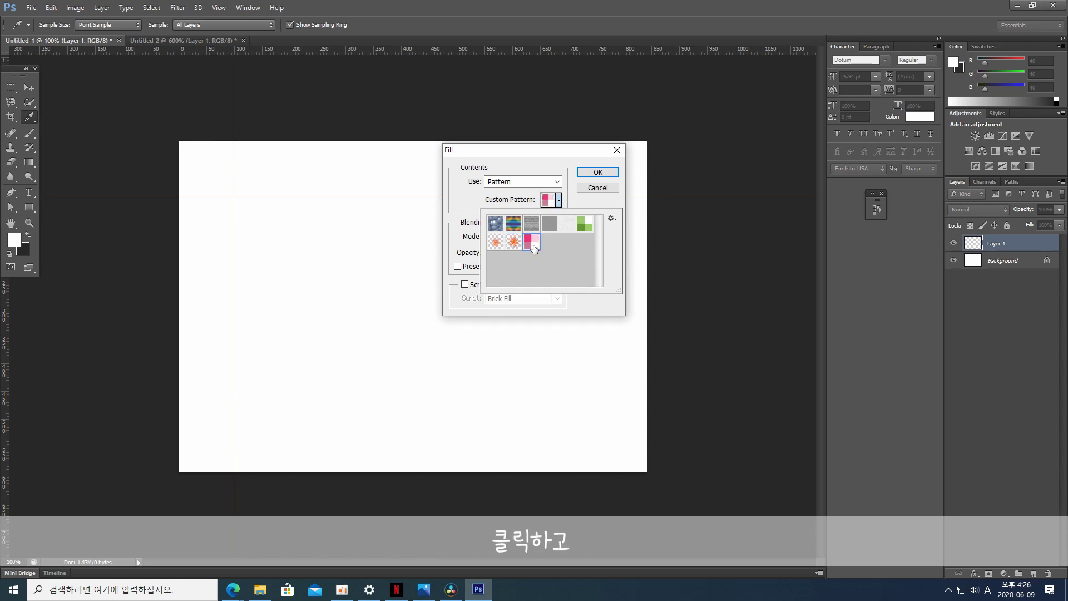
left_click(572, 202)
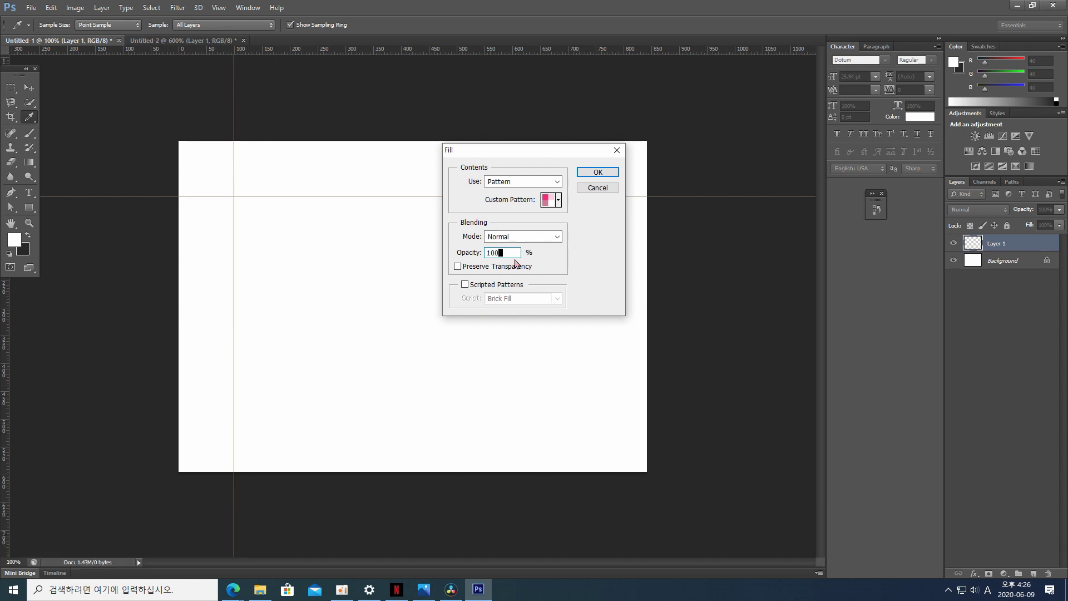
left_click(591, 173)
key("v")
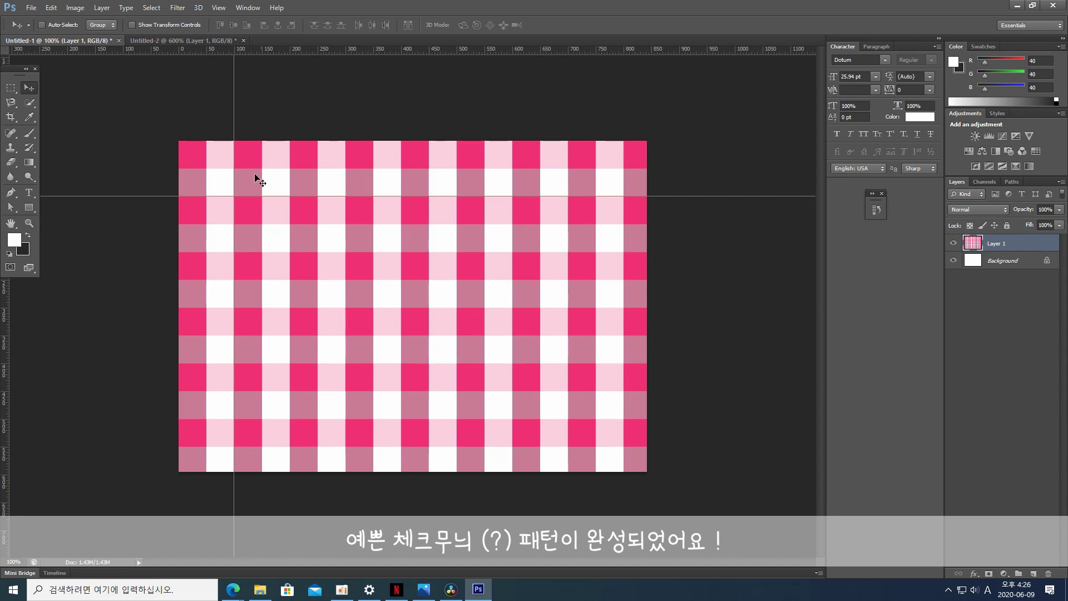
- Close the Untitled-2 tile document without saving
left_click(206, 40)
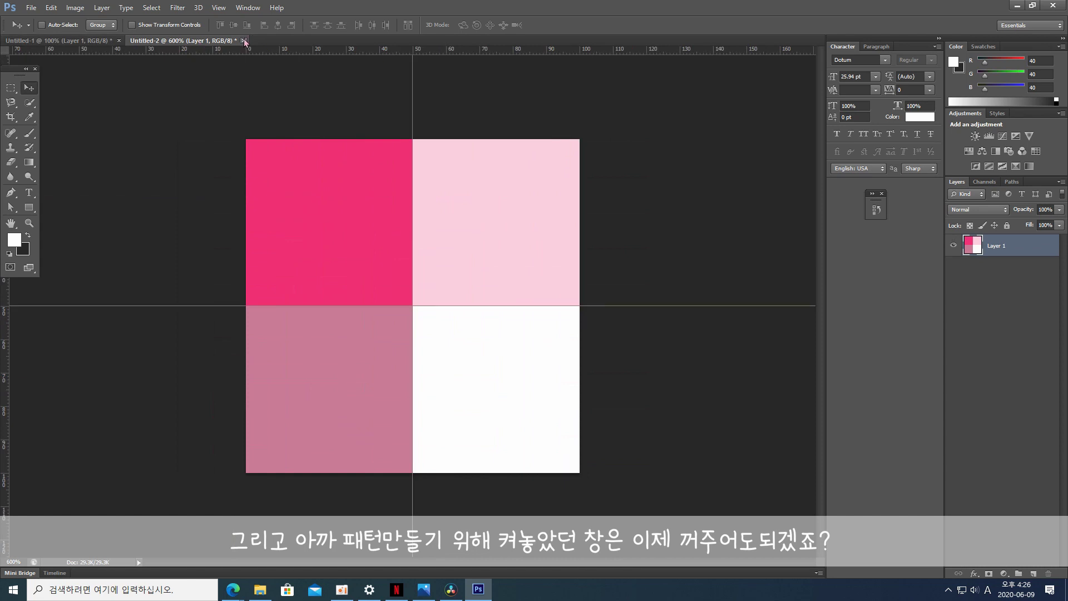
left_click(245, 41)
left_click(529, 221)
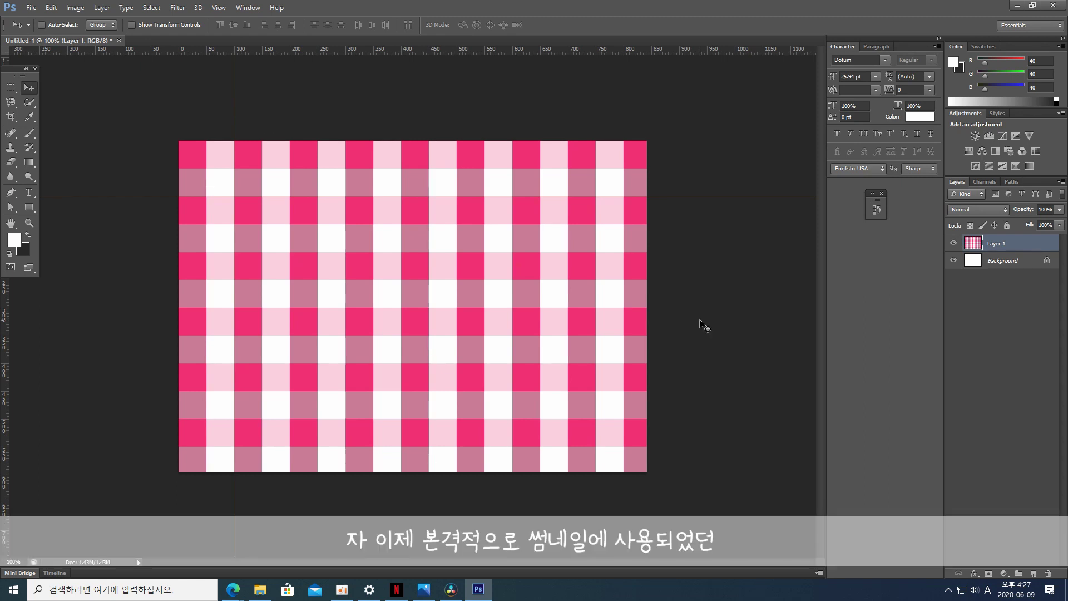
- Create a 100 × 100 transparent document, zoom in, and add centre guides
key("ctrl+n")
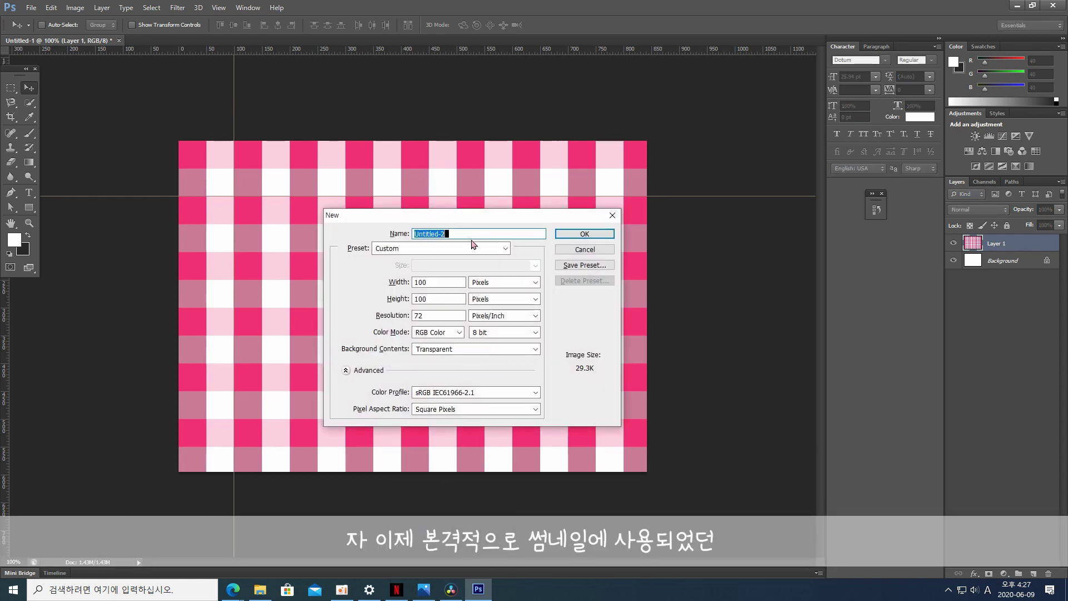
left_click(585, 234)
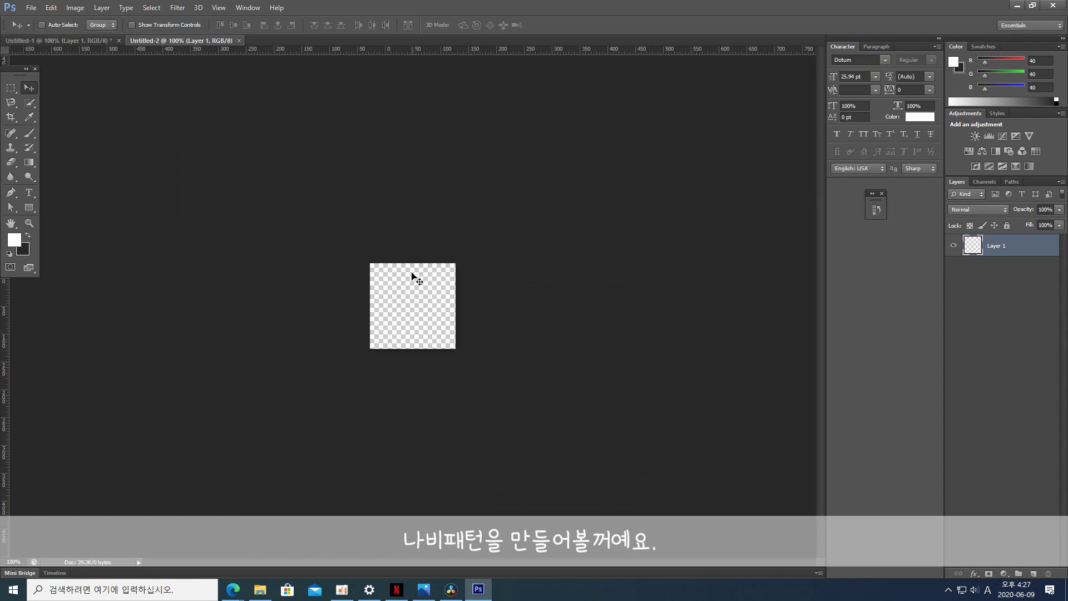
key("ctrl+plus")
key("ctrl+plus")
key("ctrl+plus")
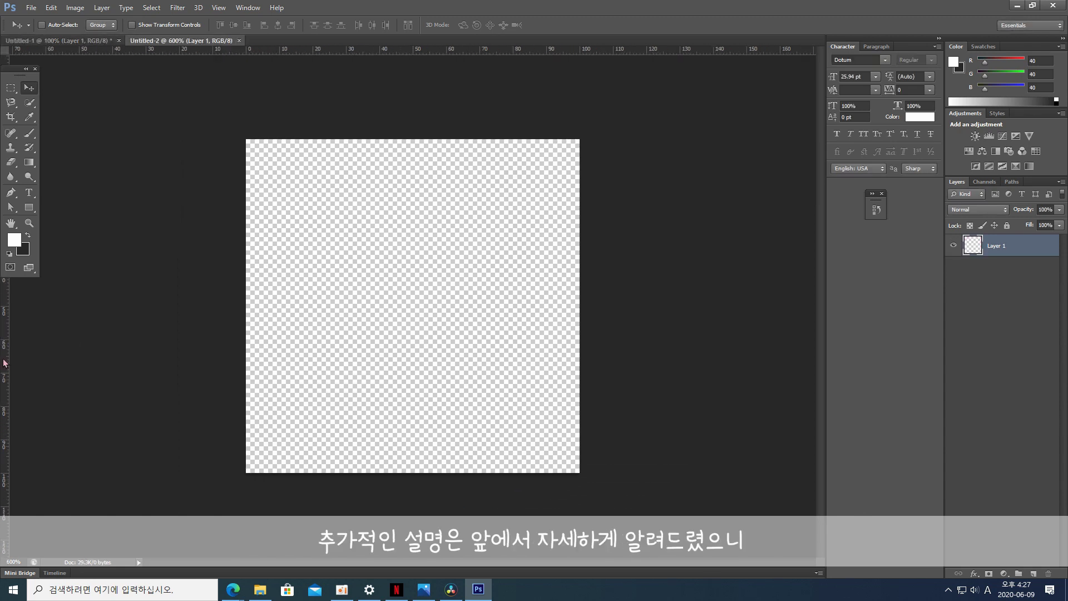
left_click_drag(5, 363, 412, 353)
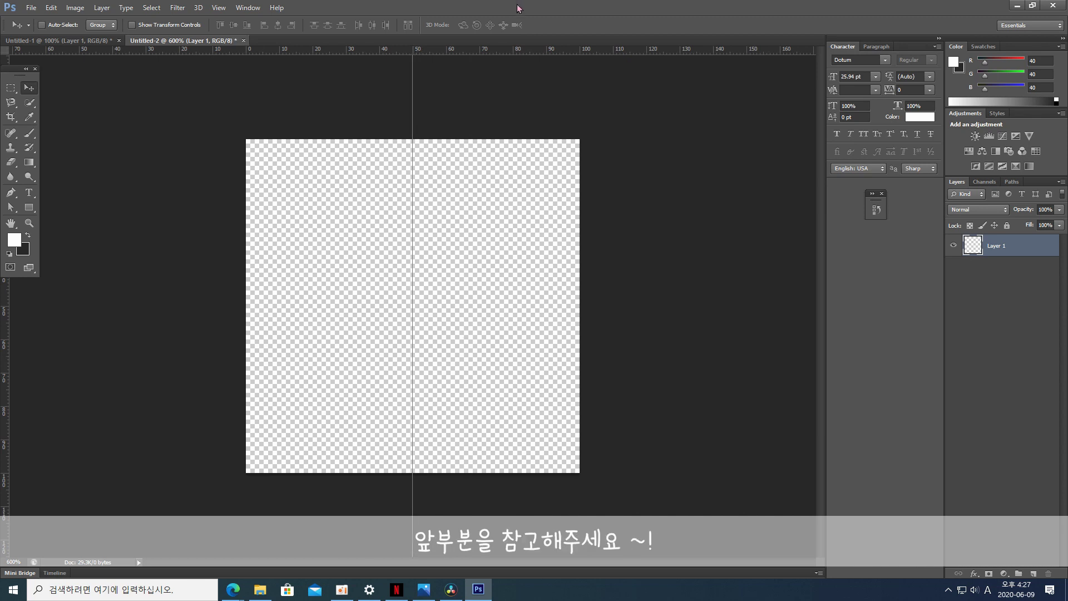
left_click_drag(491, 55, 494, 306)
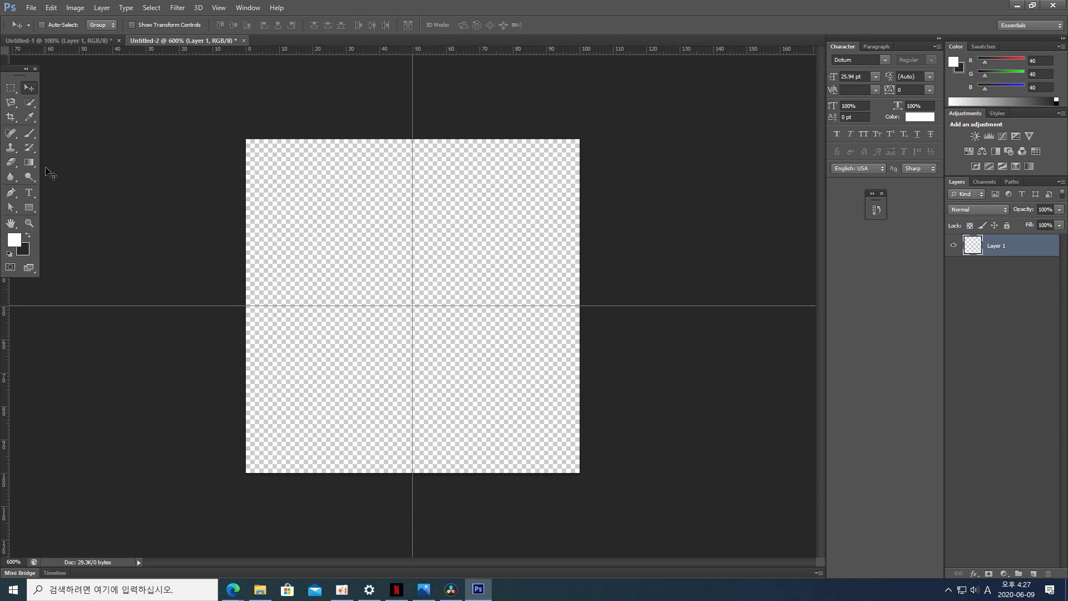
- Select the Custom Shape Tool with the butterfly shape
left_click(30, 208)
left_click(67, 258)
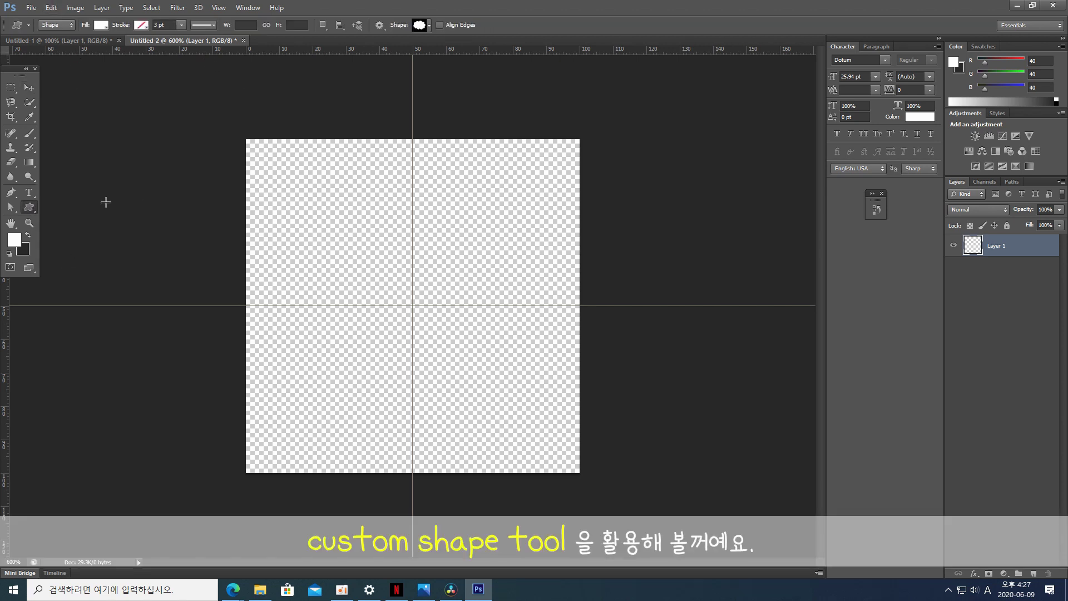
left_click(428, 24)
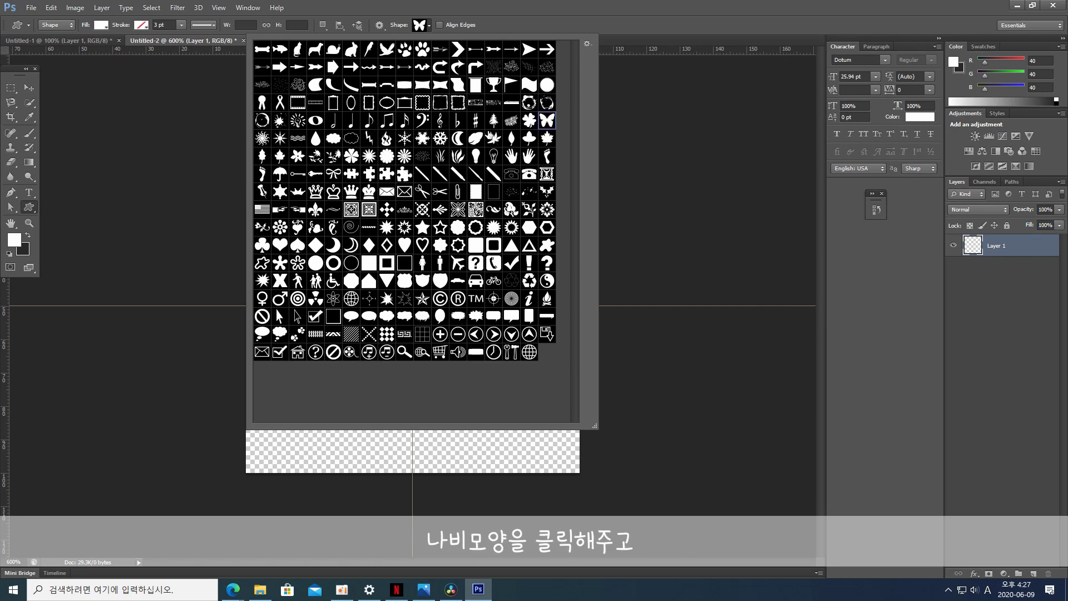
double_click(547, 122)
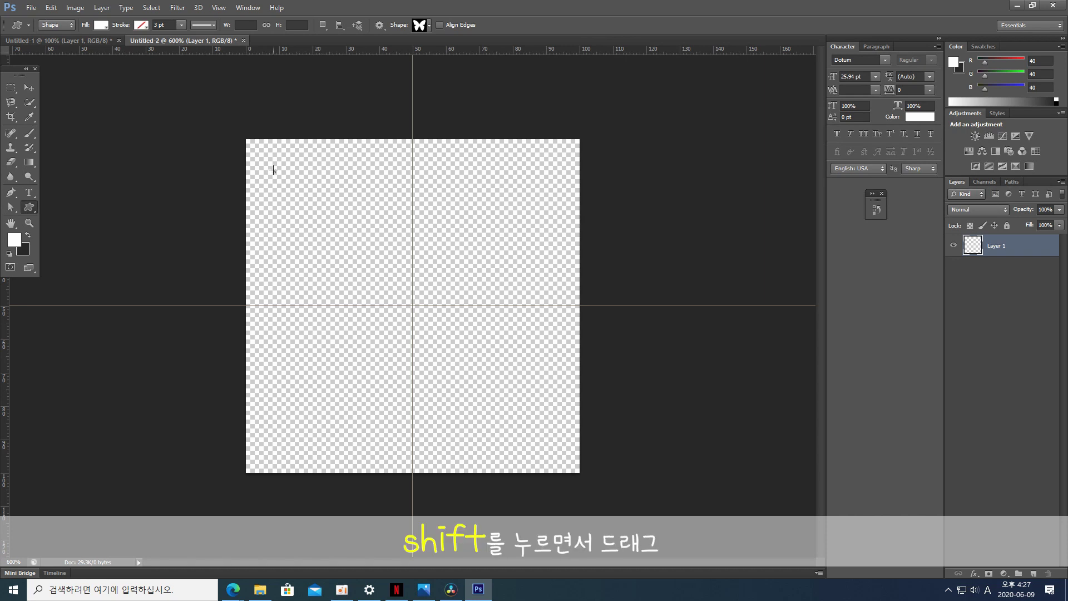
- Draw a butterfly in the tile's top-left quarter and nudge it into place
left_click_drag(274, 170, 405, 327)
left_click(29, 87)
left_click_drag(341, 247, 331, 247)
double_click(974, 245)
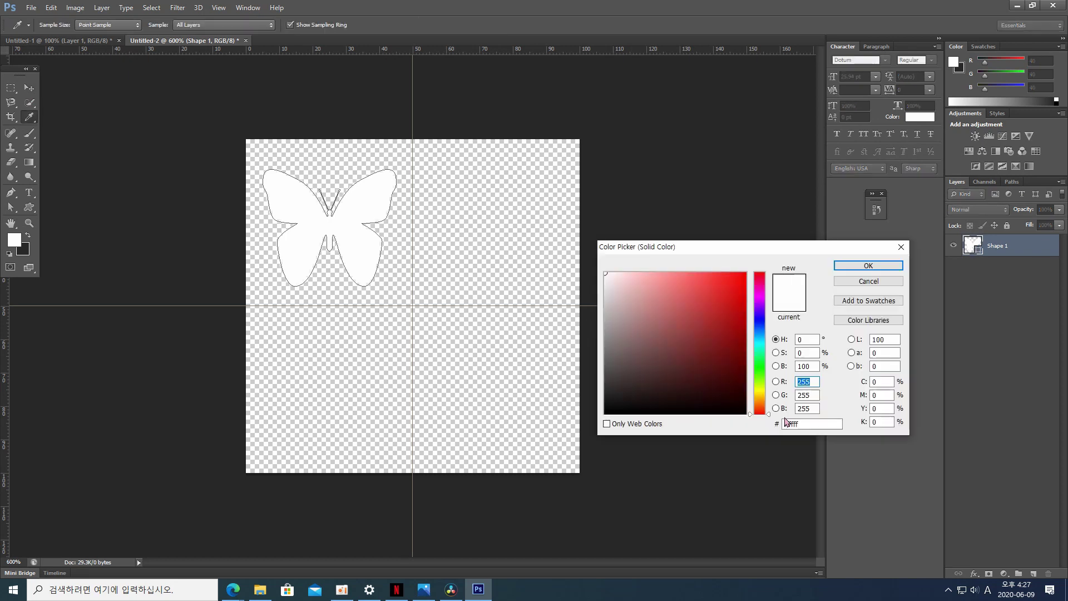
left_click(766, 308)
left_click(668, 326)
left_click(869, 284)
- Add a Gradient Overlay and set its left stop to violet
left_click(975, 574)
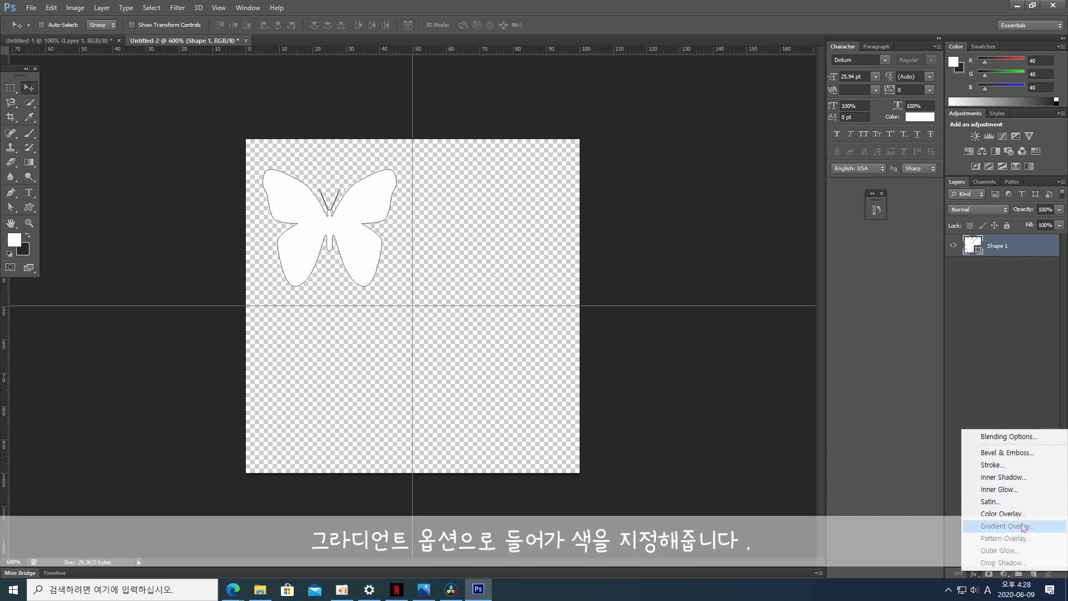
left_click(1051, 528)
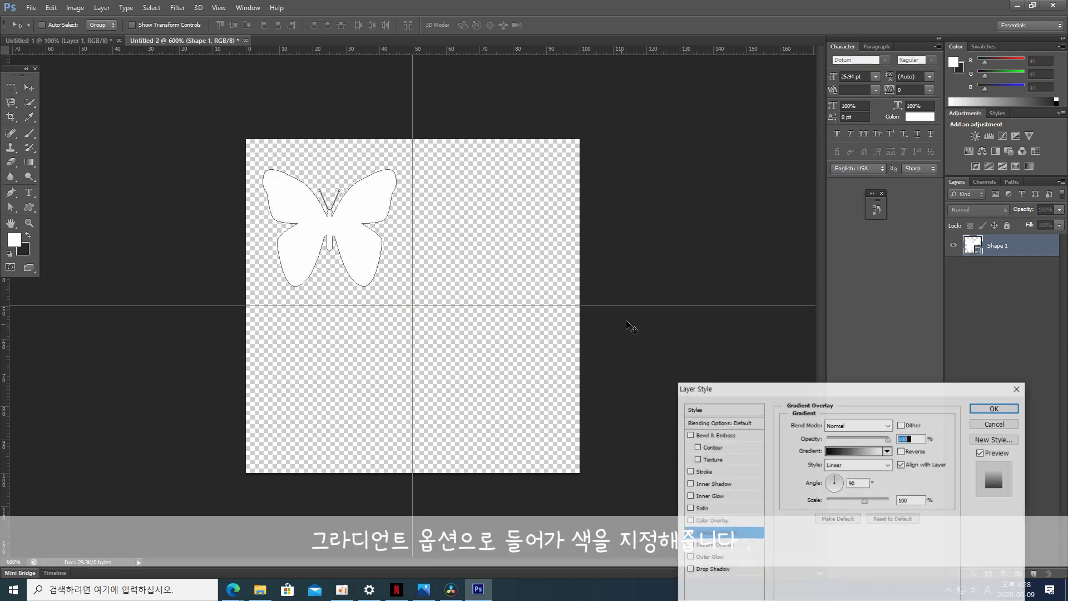
left_click_drag(876, 277, 864, 181)
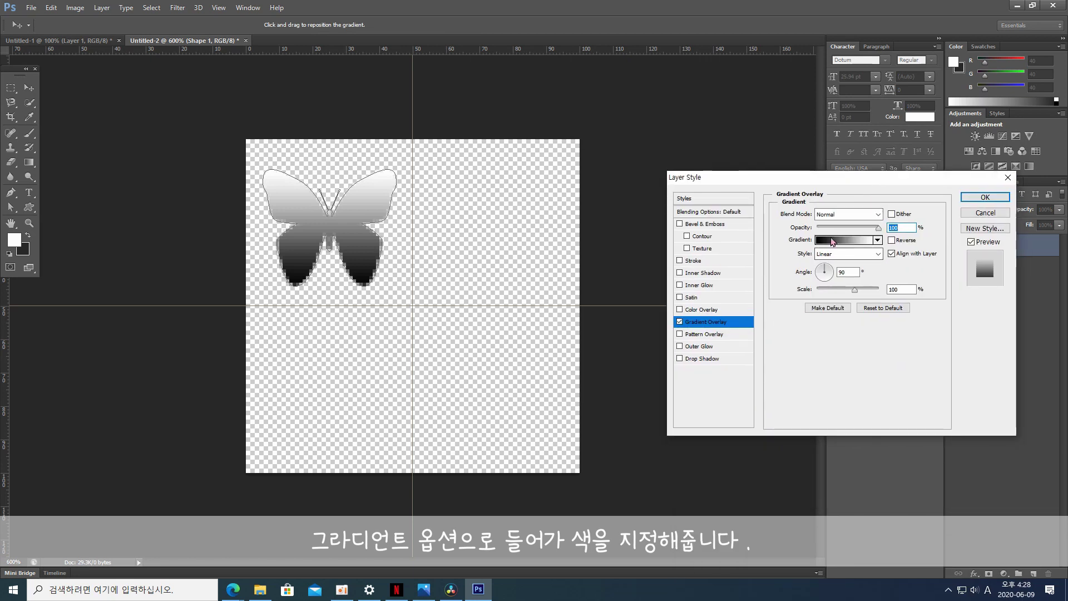
left_click(833, 242)
double_click(812, 407)
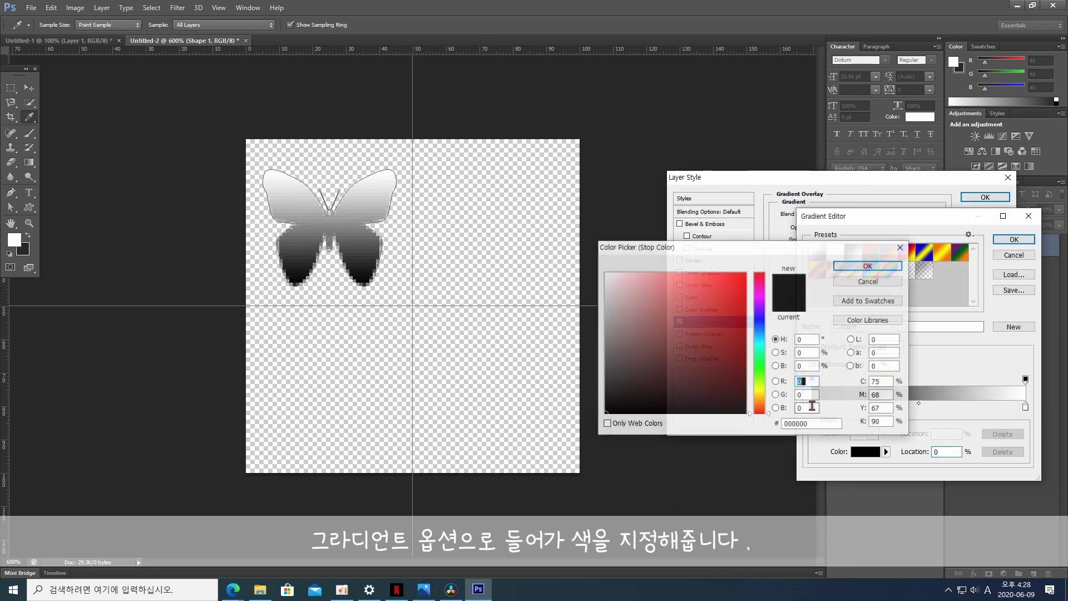
left_click(762, 338)
left_click_drag(761, 338, 760, 305)
left_click(727, 273)
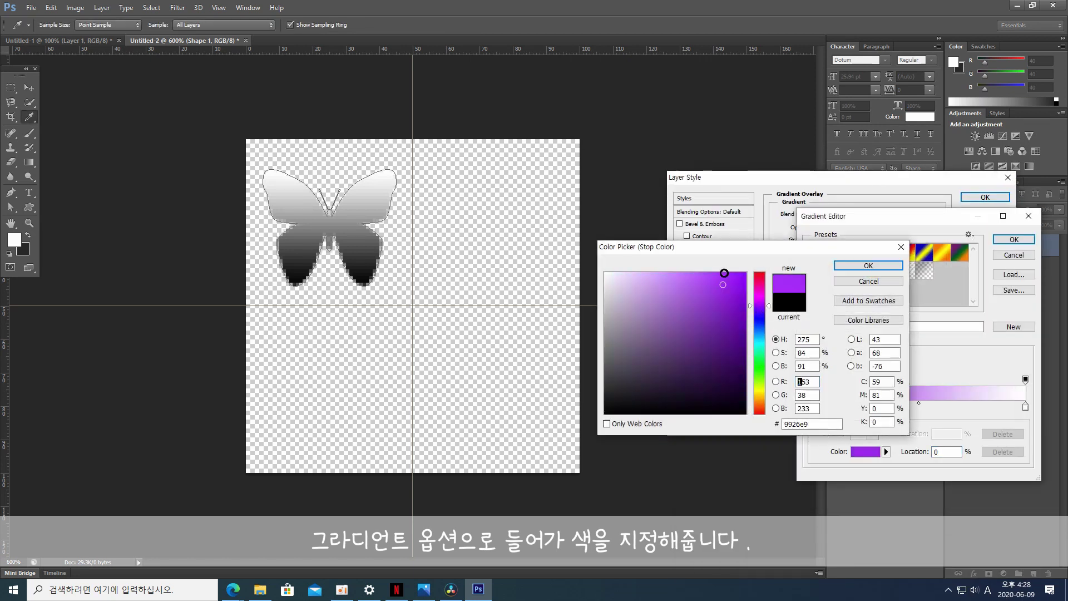
left_click(709, 273)
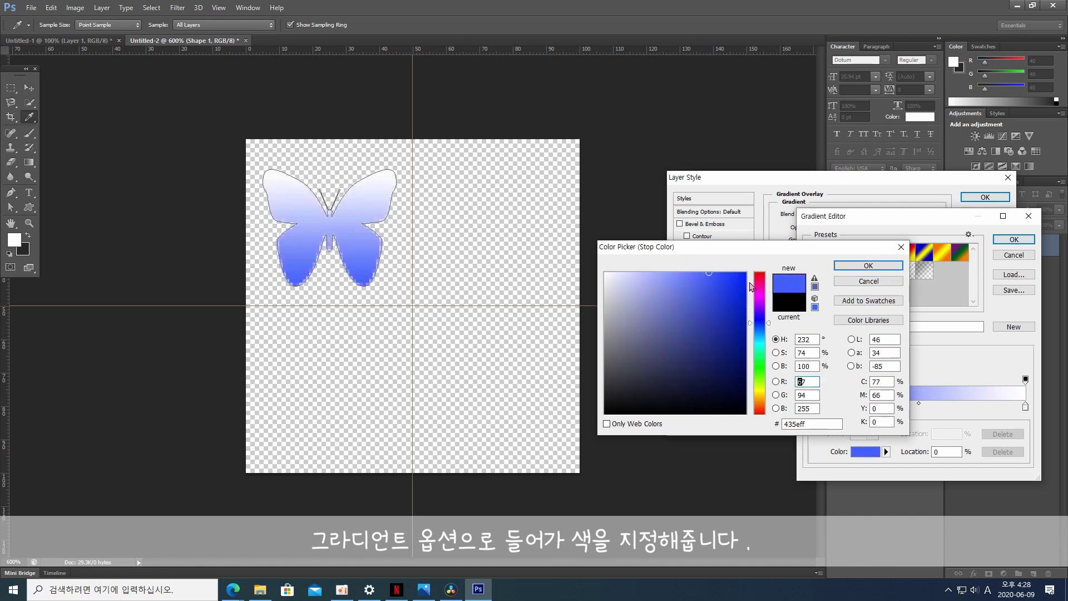
left_click(868, 265)
- Set the right stop to light blue near the middle, apply the gradient, and commit
double_click(1026, 406)
left_click(629, 275)
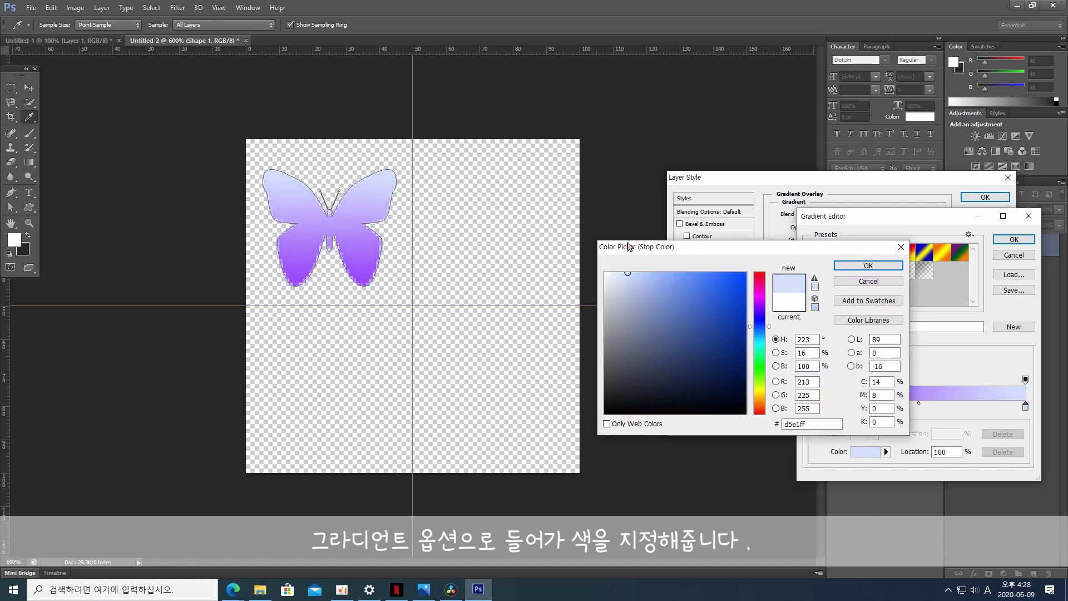
left_click(868, 265)
left_click_drag(1025, 407, 927, 406)
double_click(944, 406)
left_click(607, 278)
left_click(869, 266)
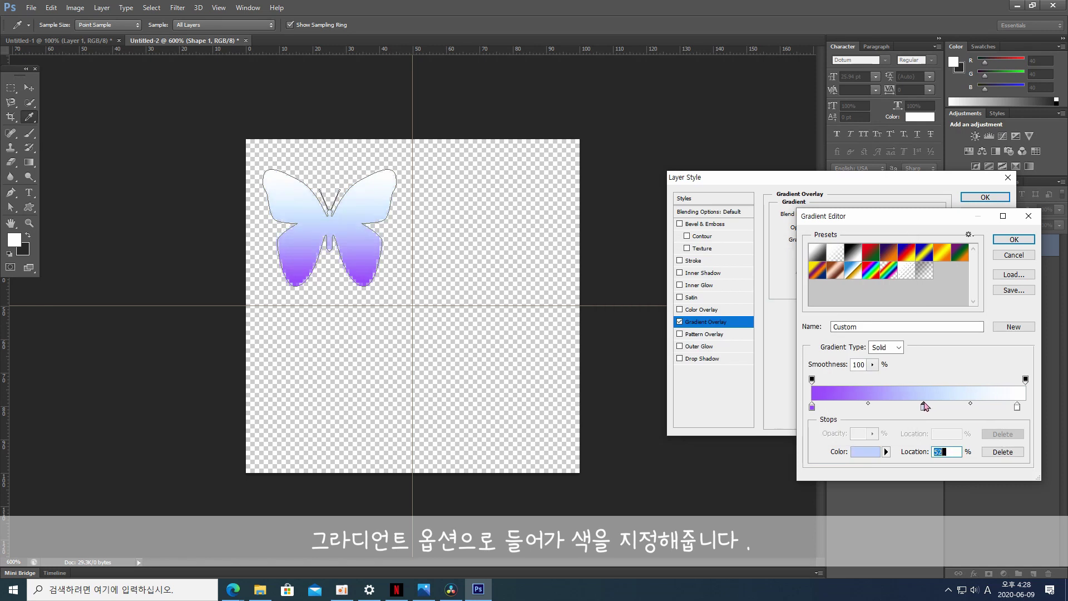
left_click(1014, 240)
left_click(985, 197)
left_click_drag(352, 246, 355, 246)
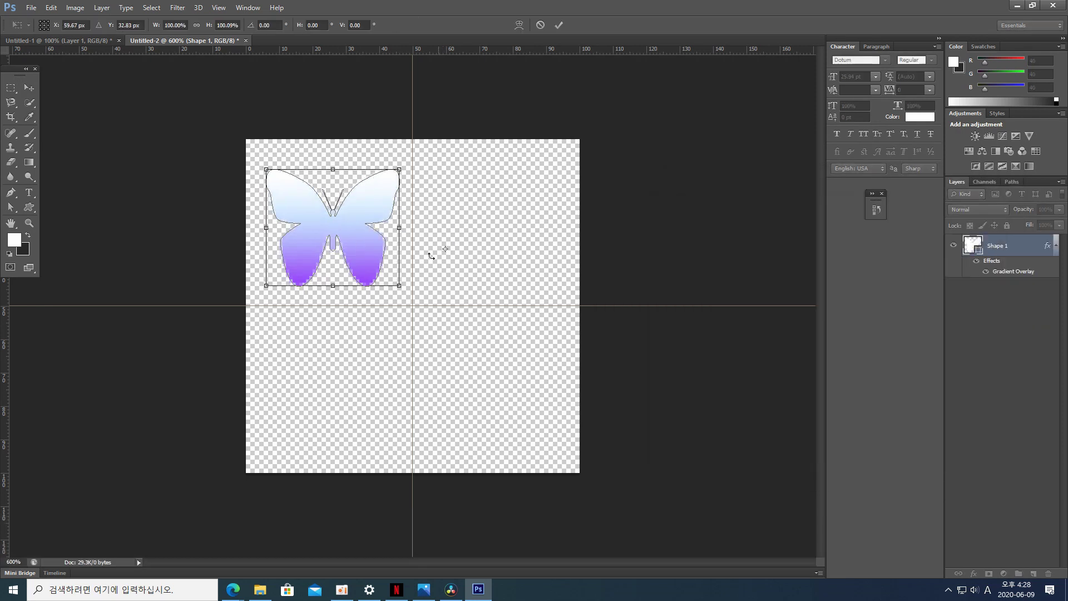
key("Return")
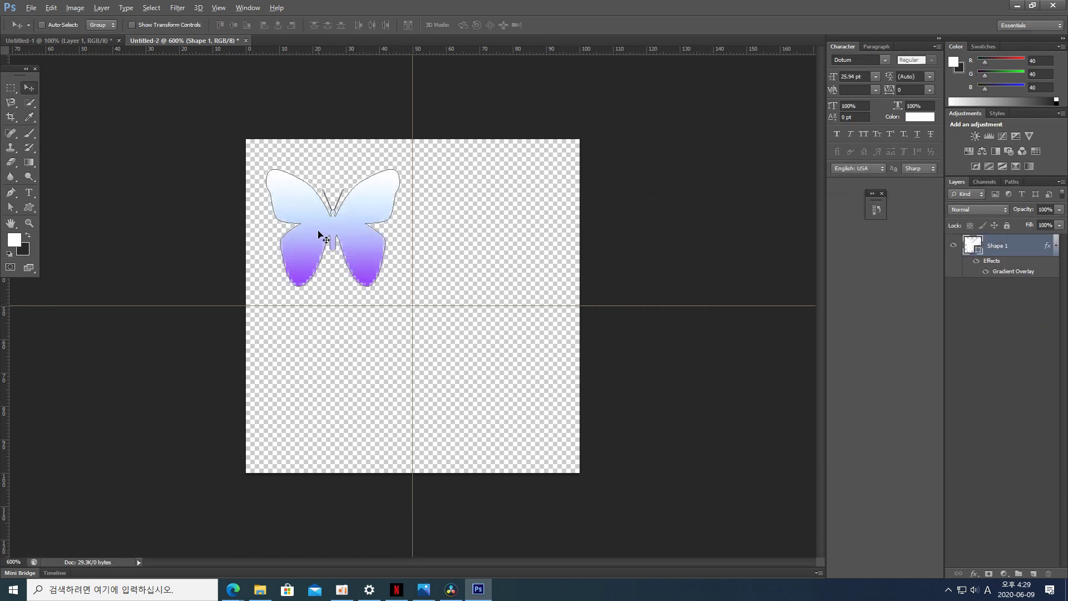
- Duplicate the butterfly into the lower-right quarter and clear the layer selection
left_click_drag(320, 234, 523, 396)
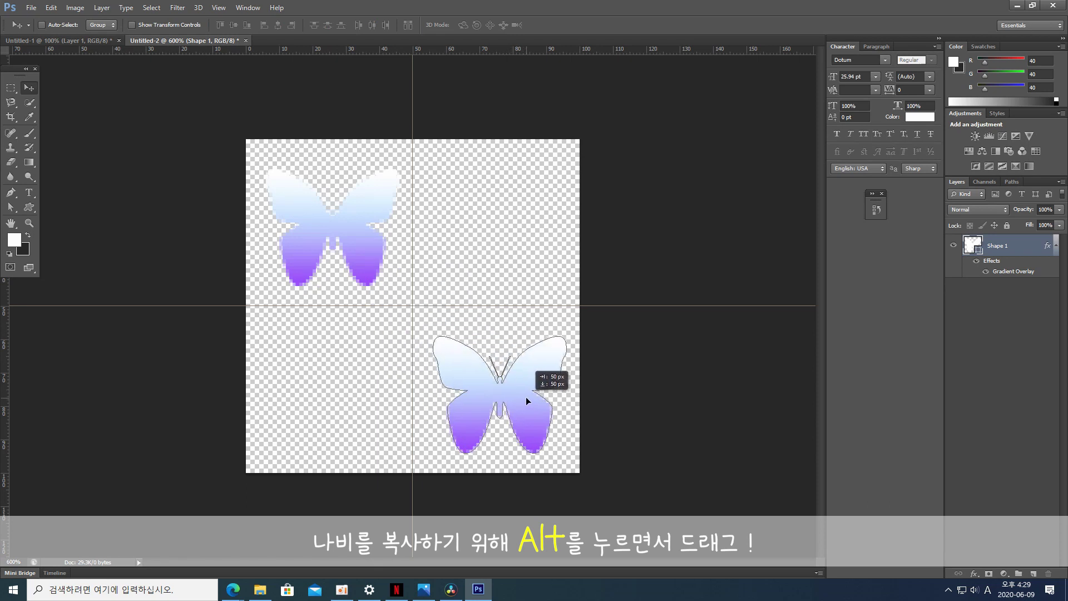
left_click_drag(531, 402, 525, 396)
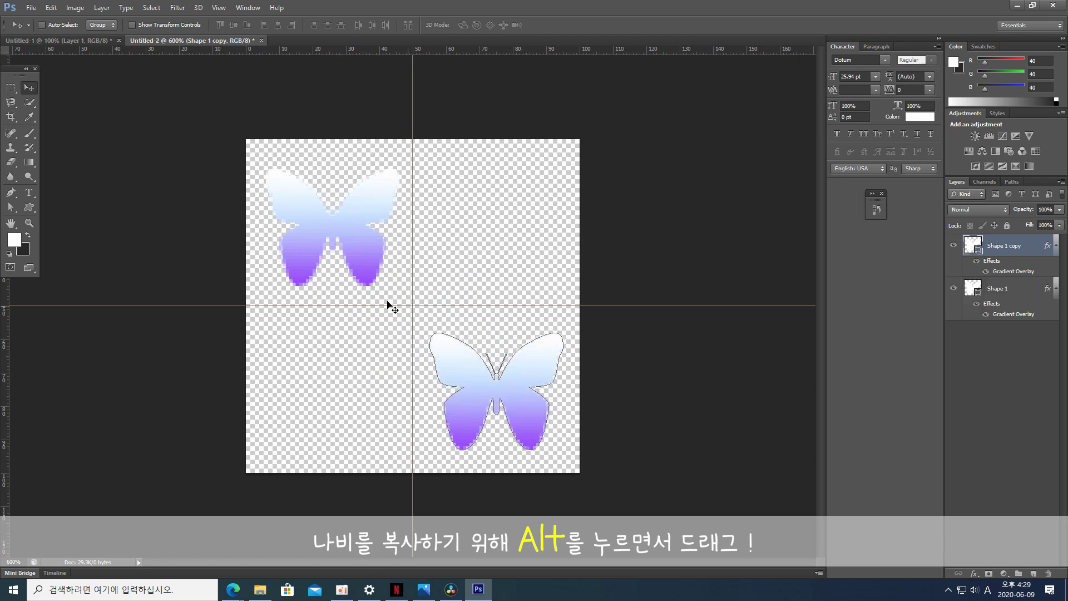
left_click(1027, 449)
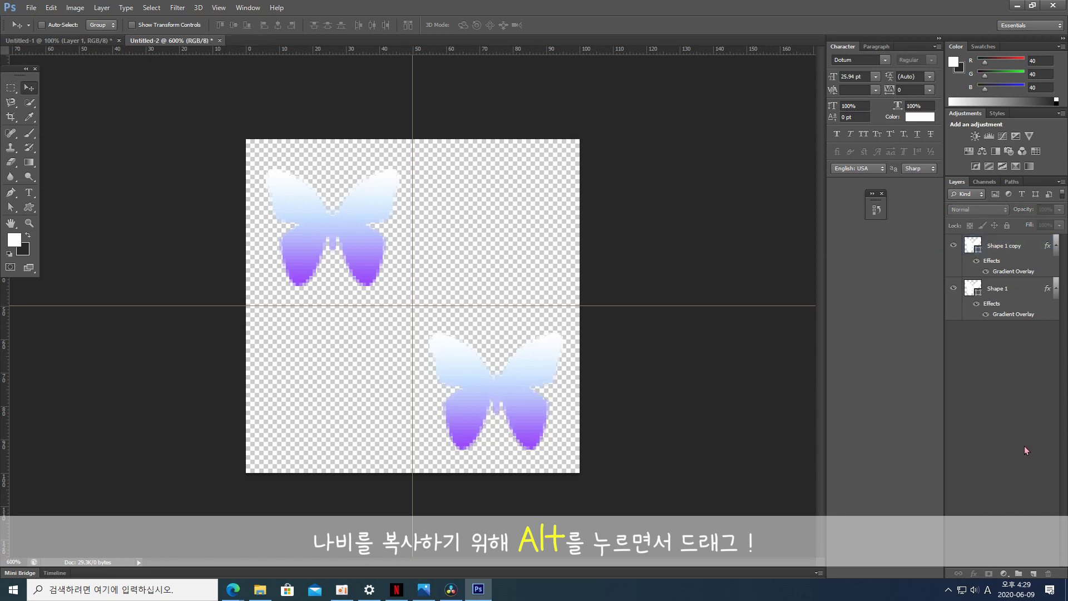
- Define the two-butterfly tile as a pattern named '나'
left_click(43, 9)
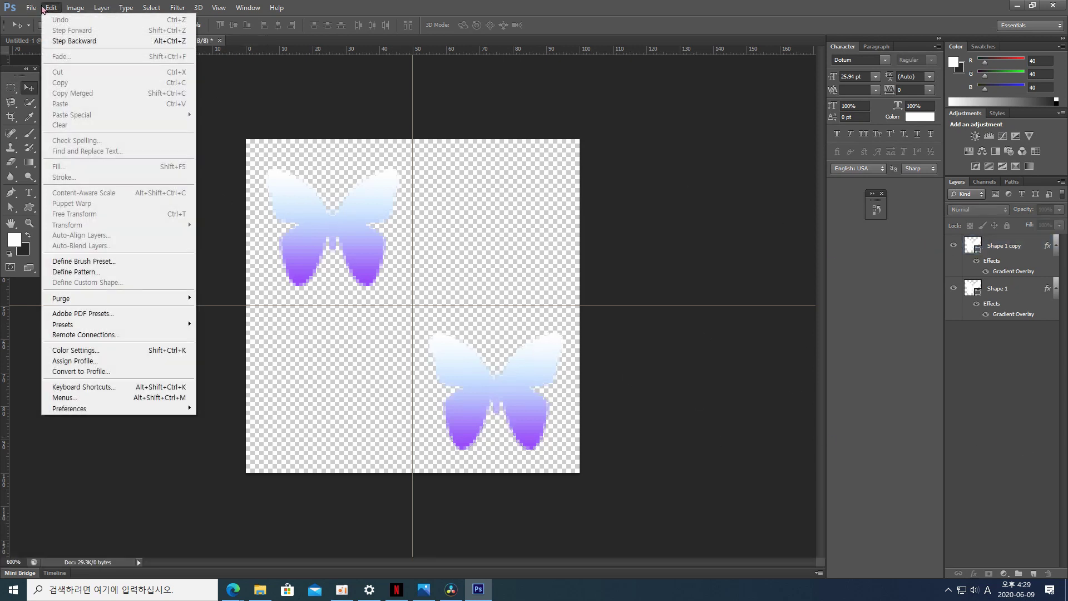
left_click(148, 277)
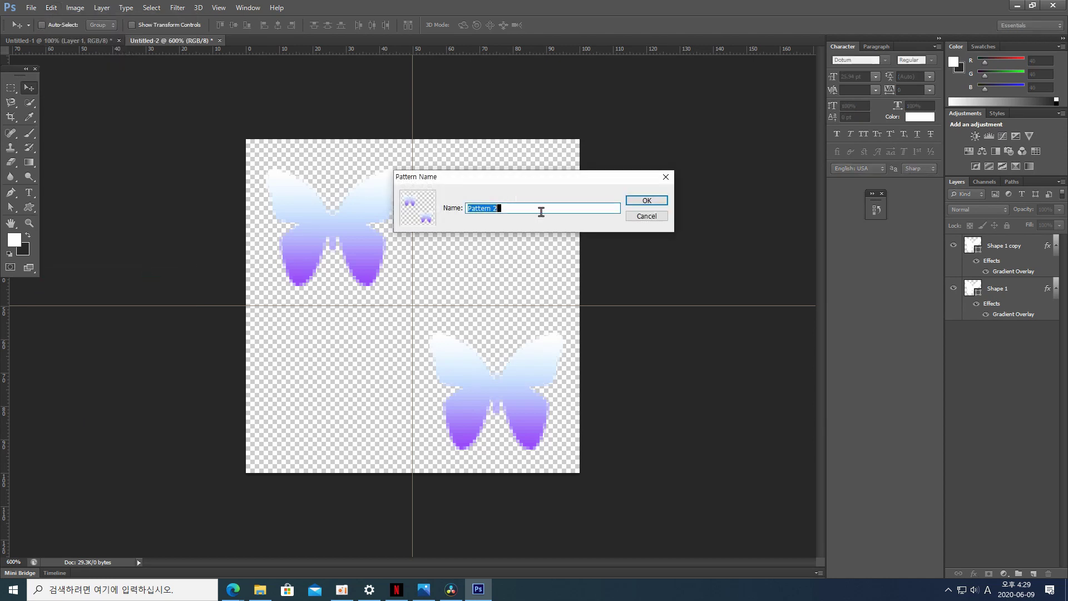
key("Hangul")
type("나비")
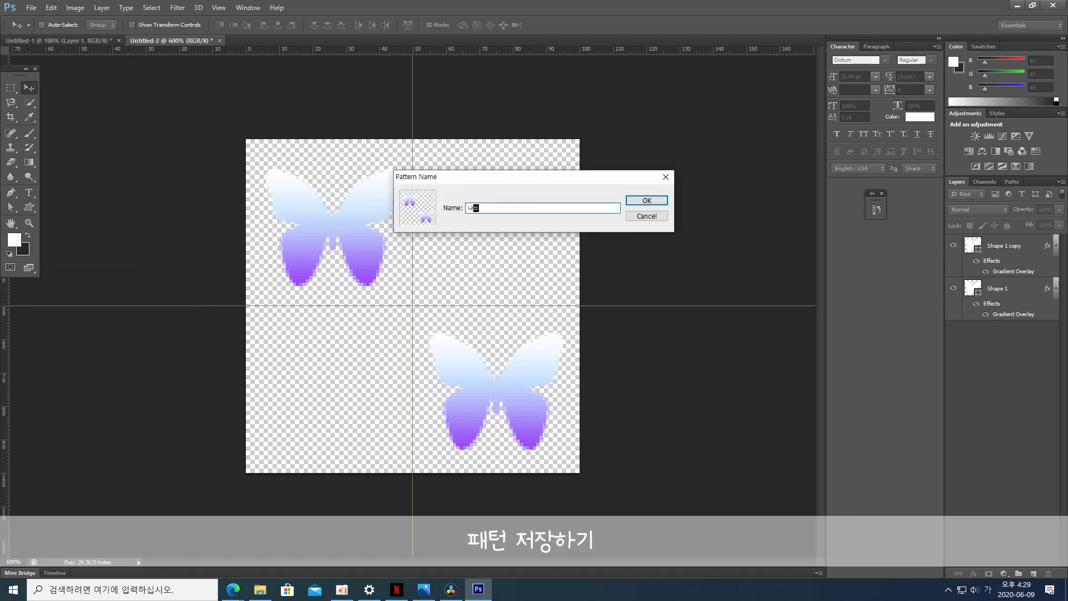
left_click(649, 201)
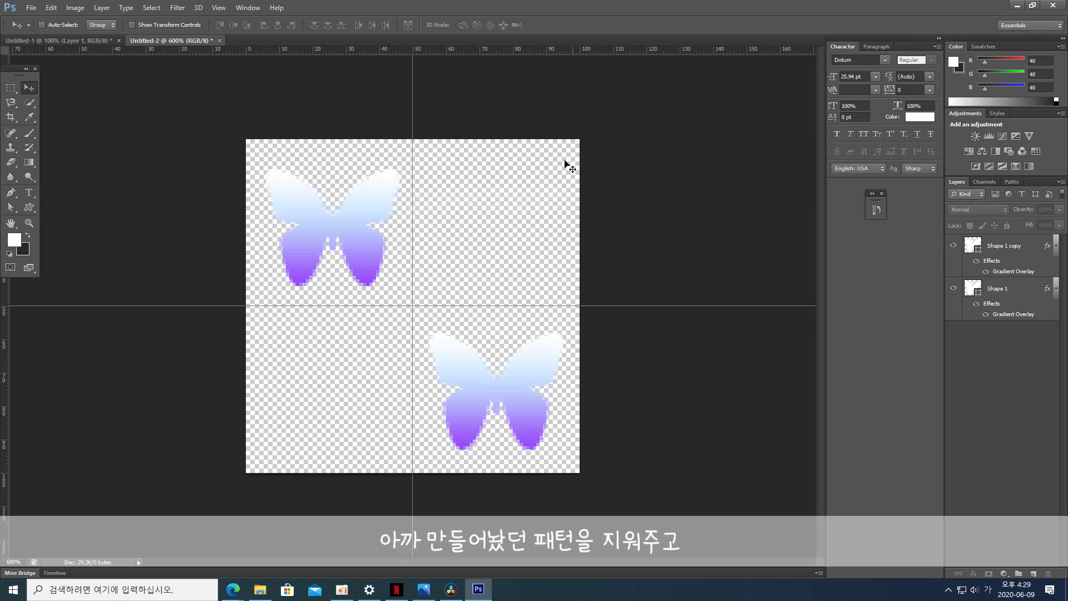
- In Untitled-1, swap the pink check layer for a butterfly pattern fill and remove the guides
left_click(78, 42)
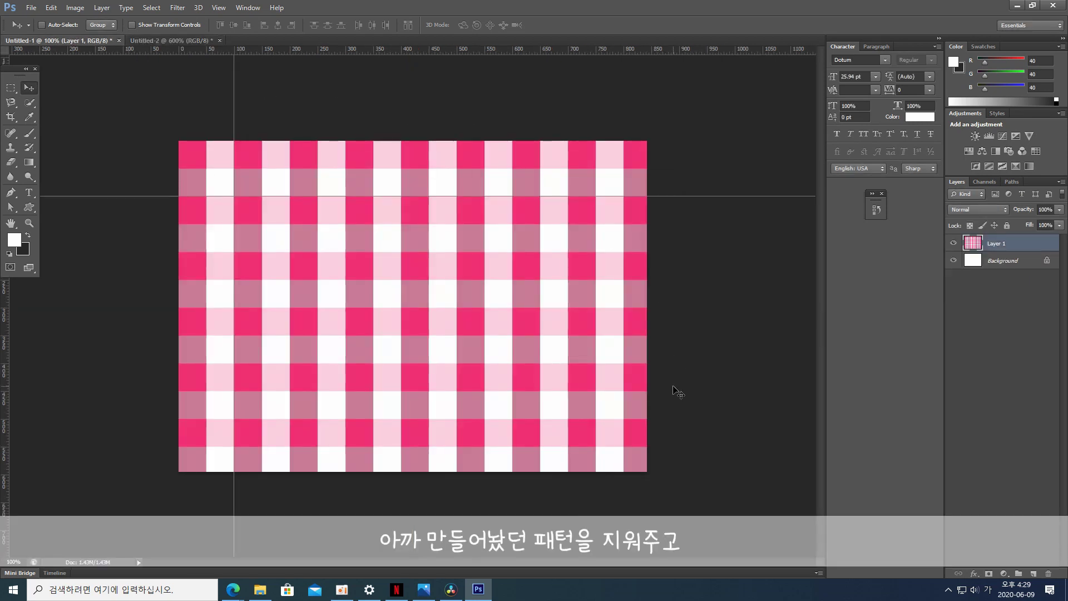
key("Delete")
left_click(50, 7)
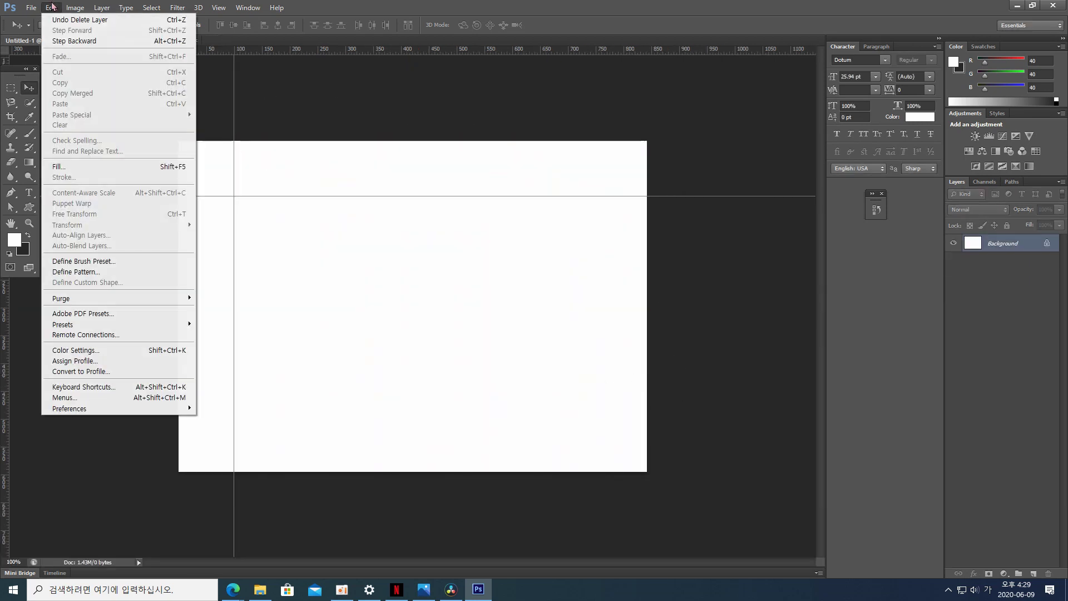
left_click(101, 166)
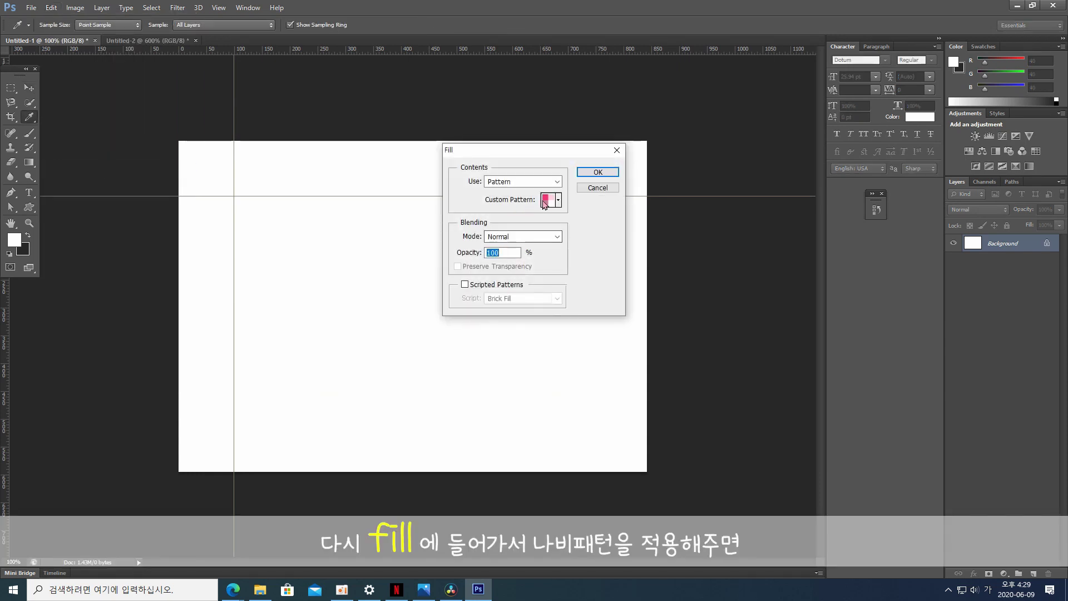
left_click(545, 203)
left_click(550, 245)
left_click(576, 211)
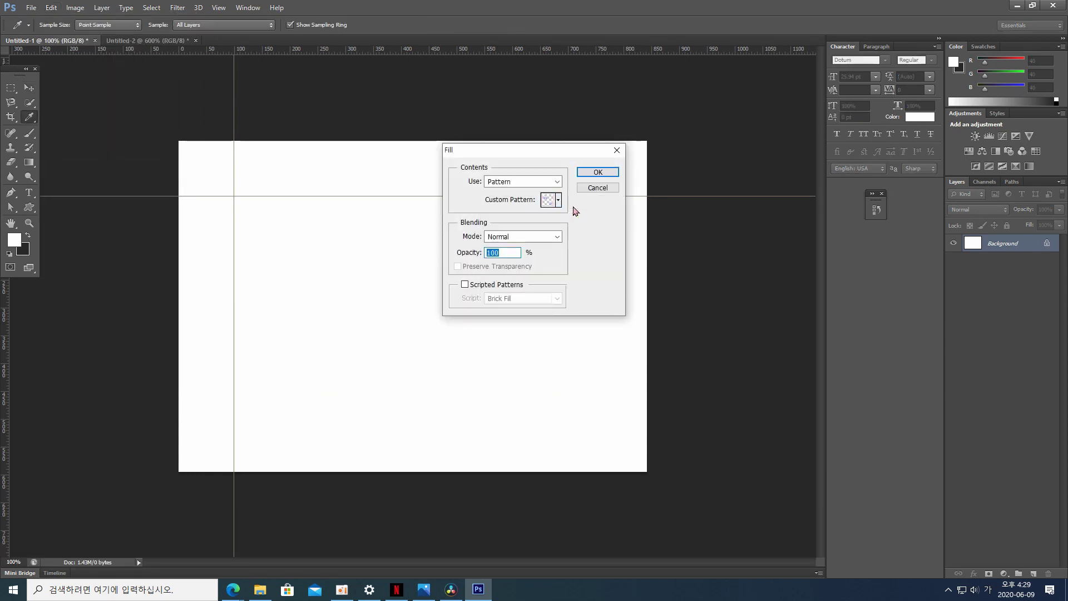
left_click(591, 172)
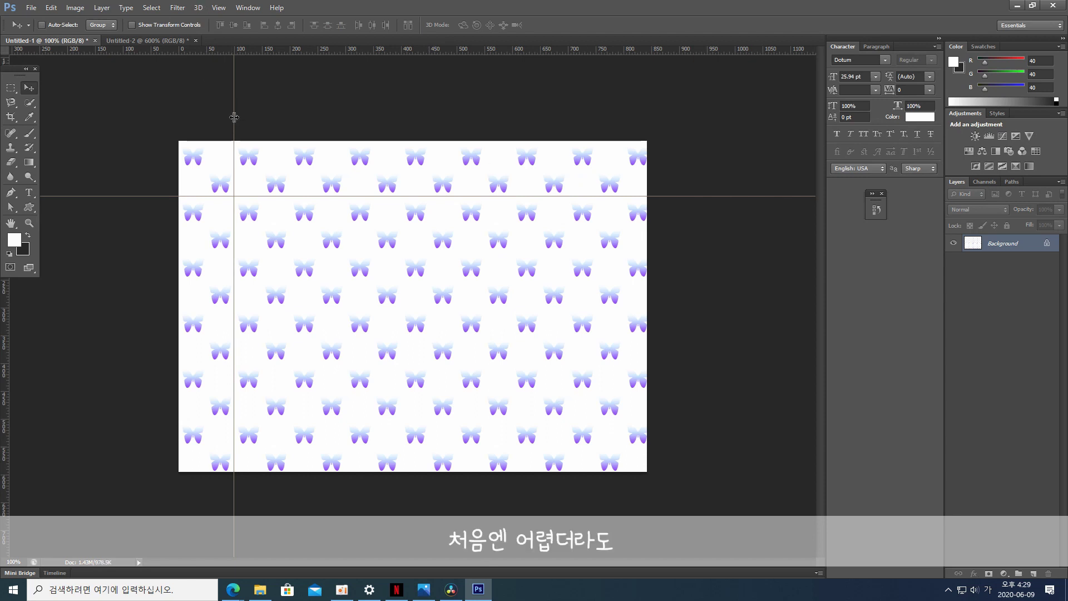
left_click_drag(234, 120, 94, 150)
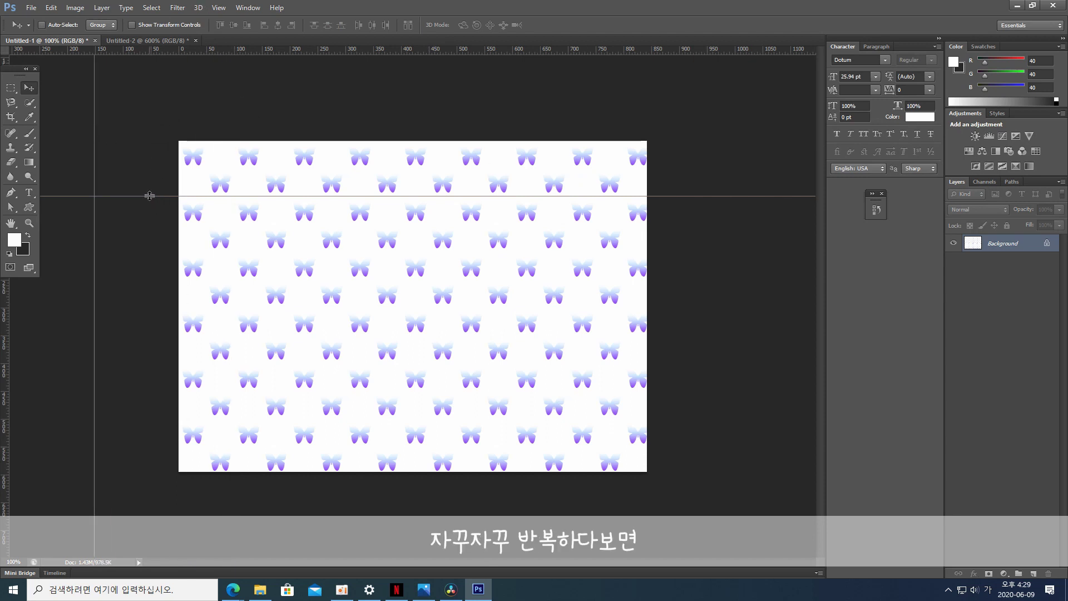
left_click_drag(150, 196, 167, 94)
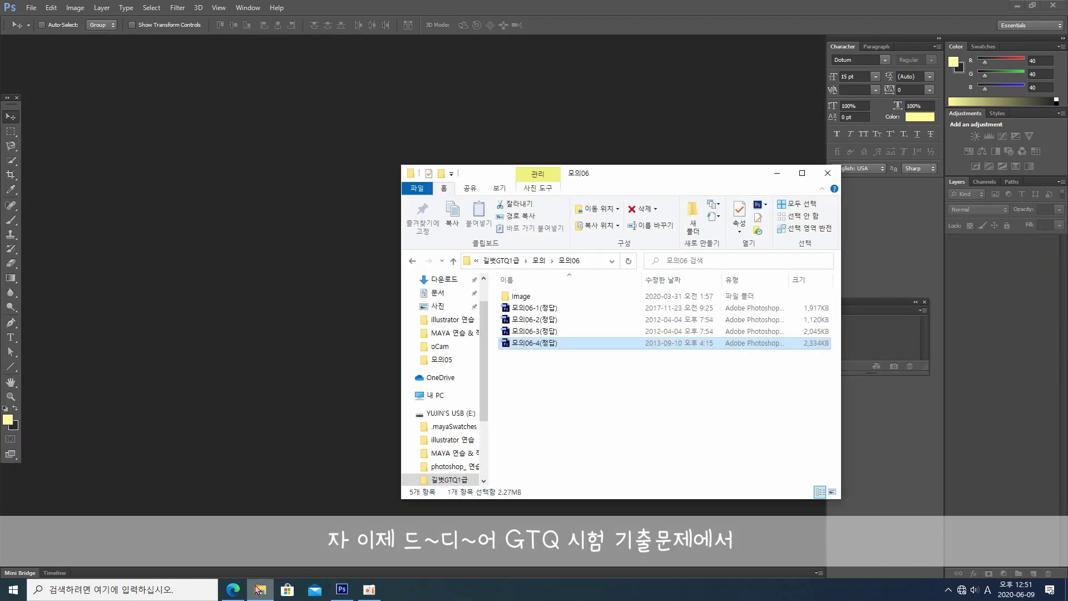
- Open 모의06-4(정답).psd from the 모의06 folder in Photoshop
left_click(413, 261)
double_click(557, 358)
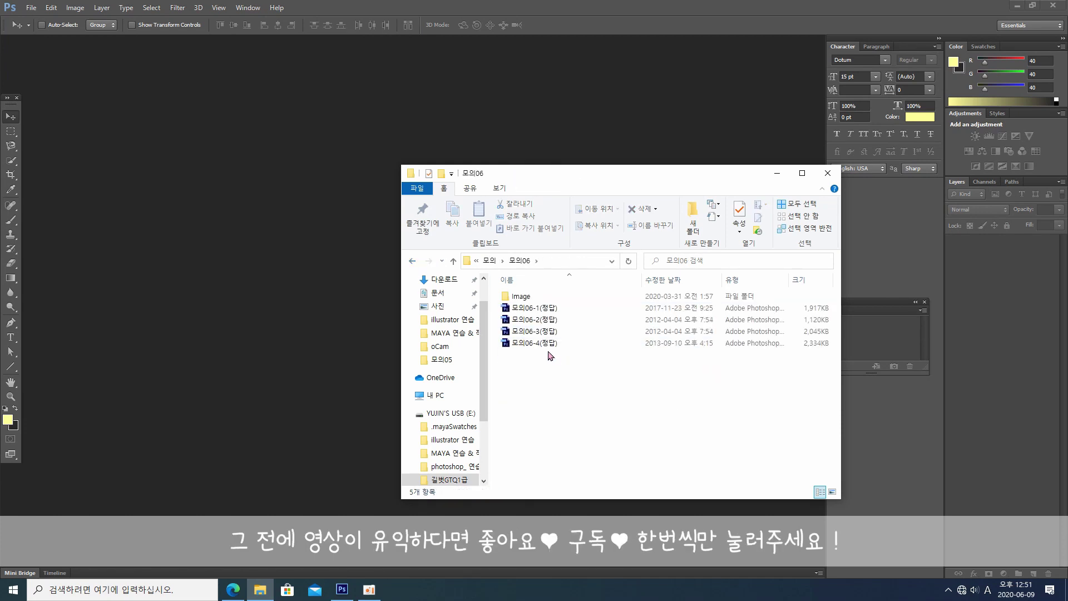
double_click(544, 348)
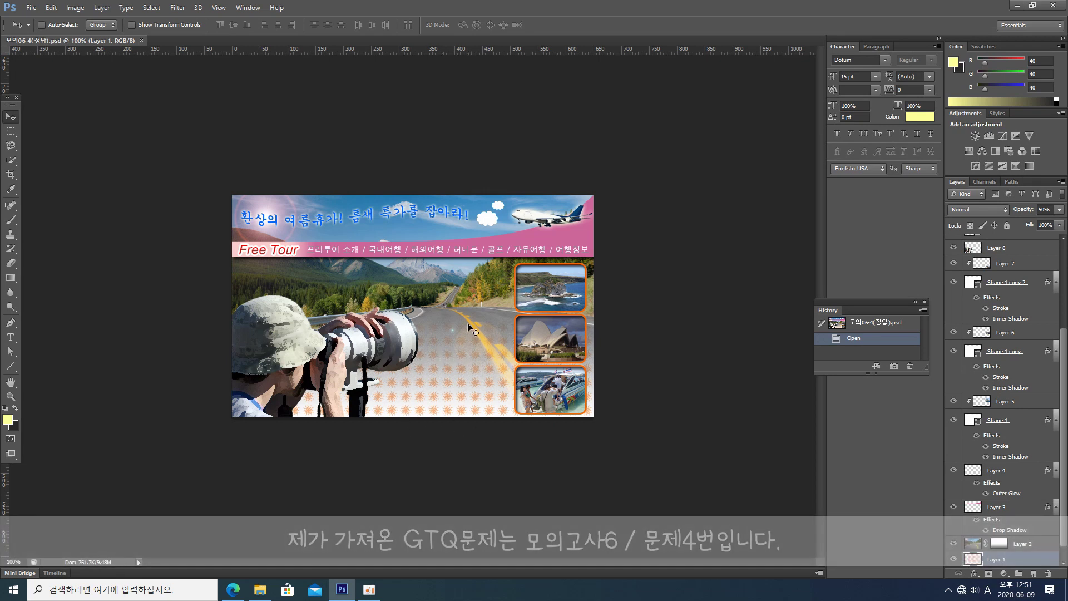
- Hide Layer 8 and place a vertical guide at 48 px and a horizontal guide at 350 px
left_click(953, 251)
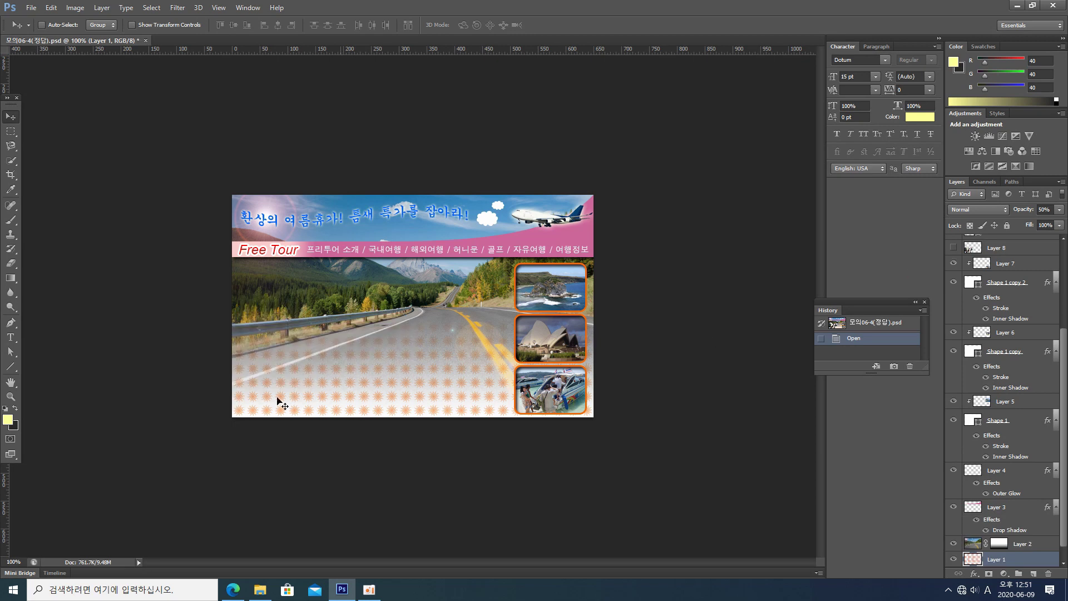
left_click_drag(3, 84, 261, 174)
left_click_drag(228, 53, 321, 390)
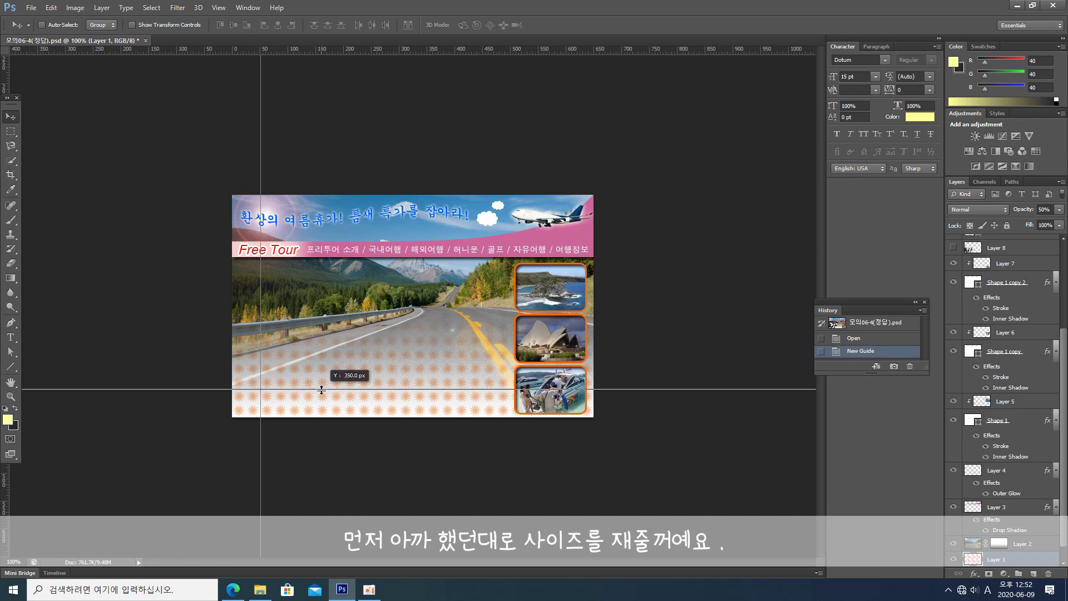
left_click_drag(322, 390, 321, 389)
left_click_drag(11, 104, 87, 90)
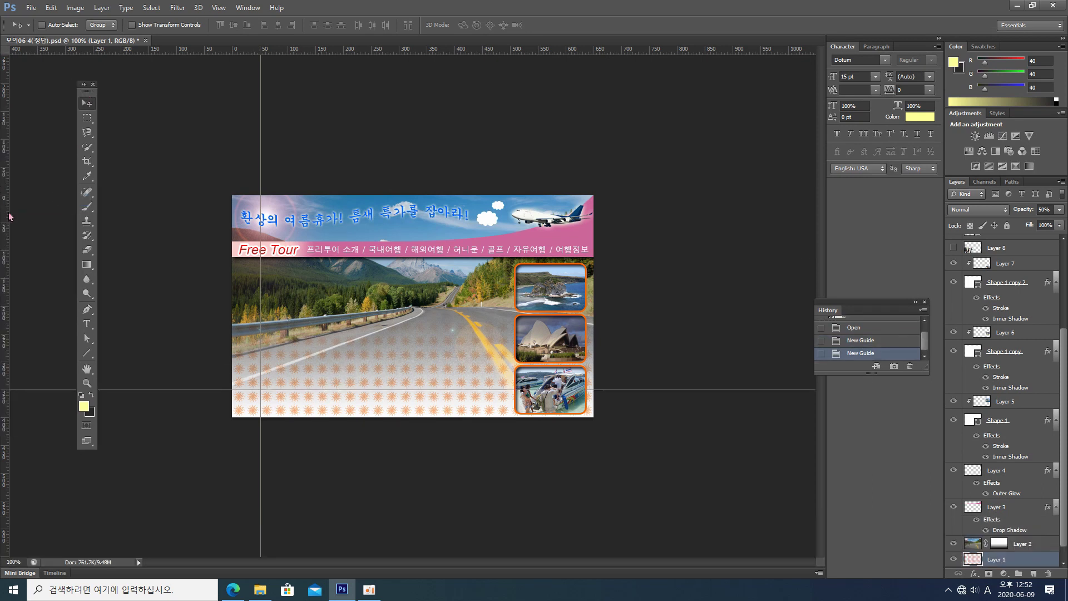
right_click(2, 72)
left_click(25, 82)
left_click_drag(261, 424, 260, 424)
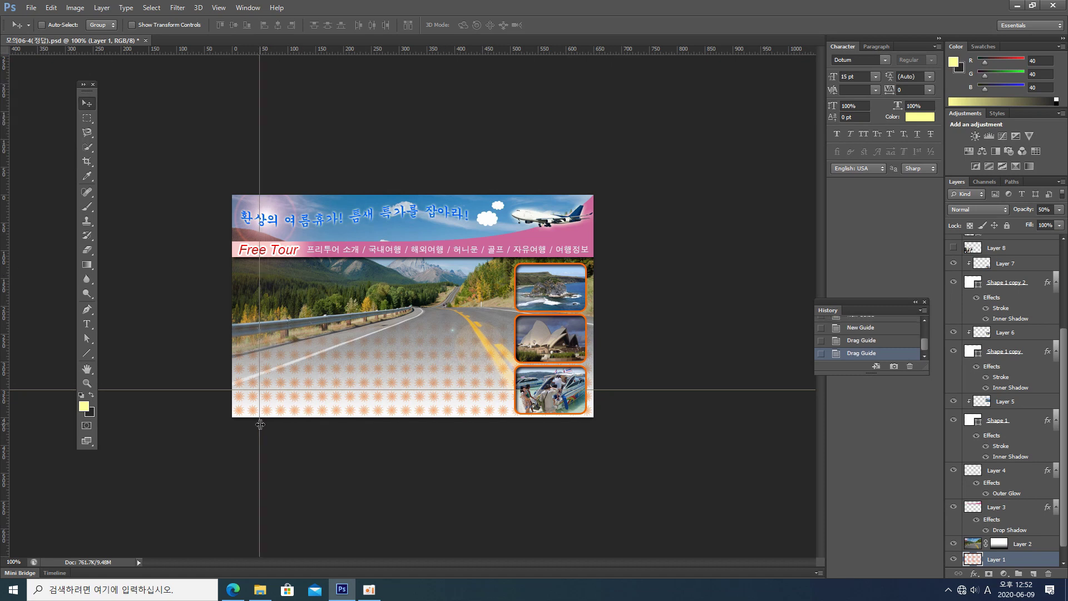
key("ctrl+n")
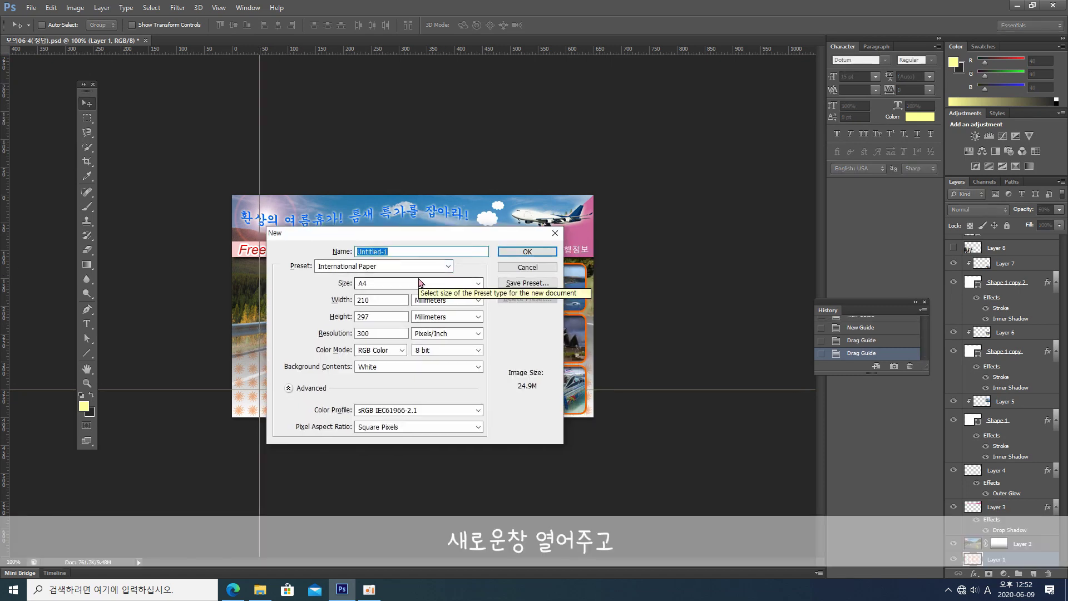
key("Tab")
key("Tab")
key("Tab")
type("650")
key("Tab")
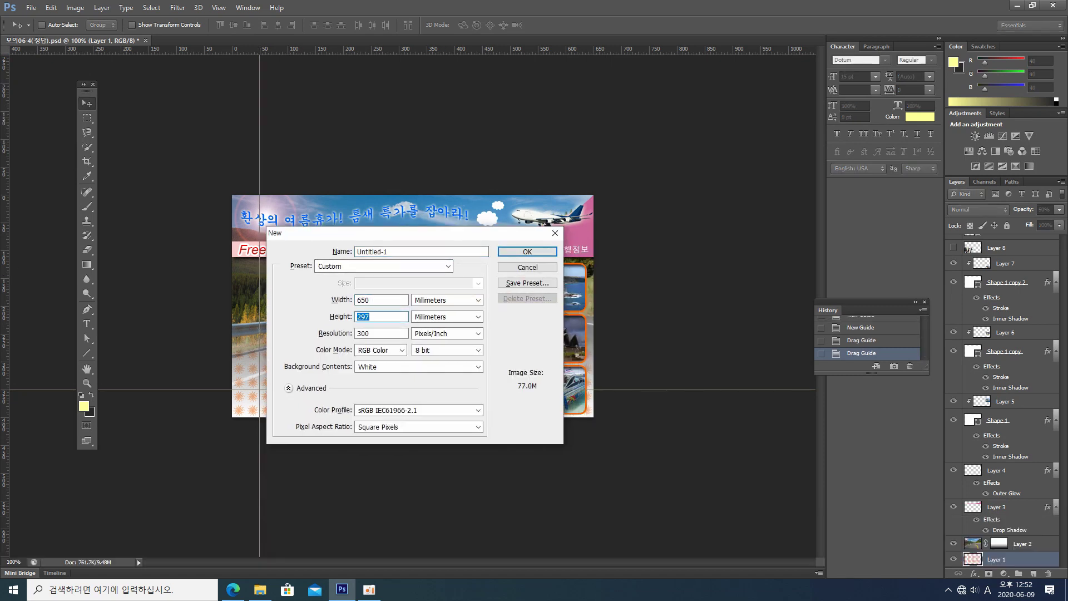
type("400")
left_click(446, 300)
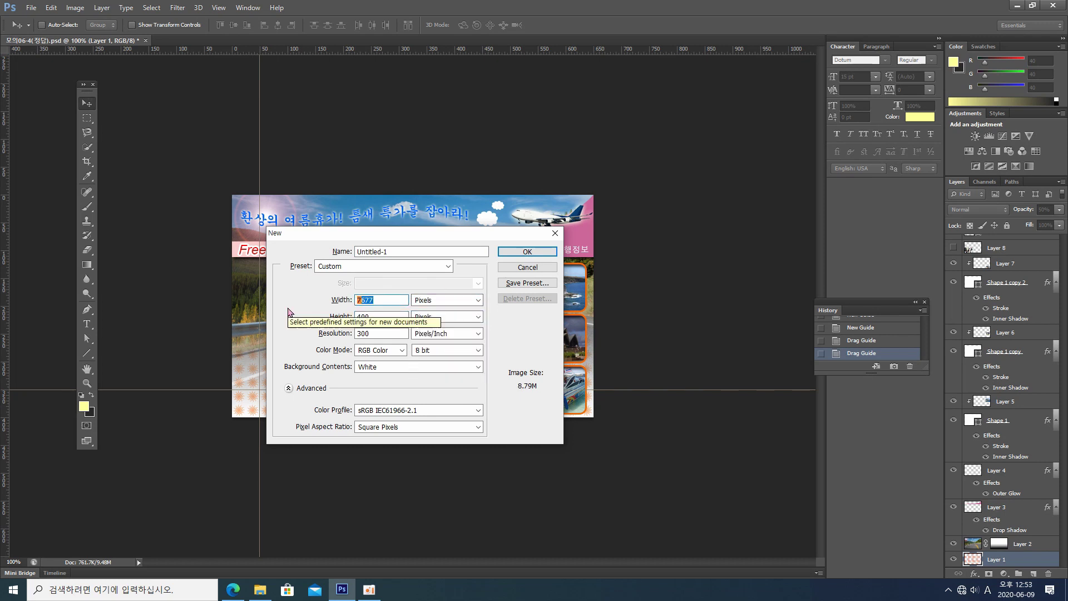
left_click_drag(431, 252, 332, 252)
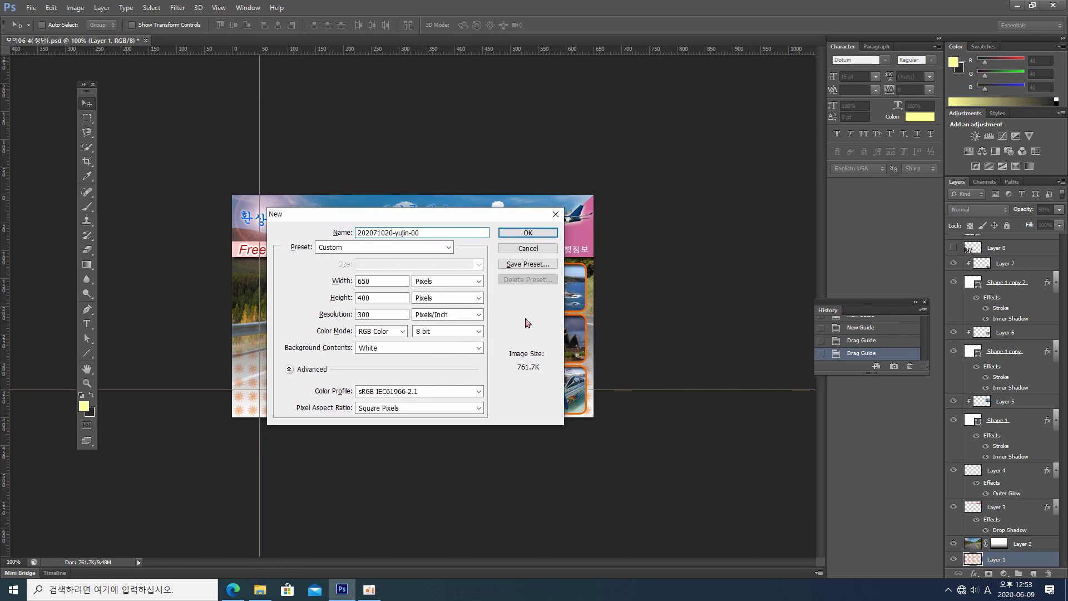
left_click(445, 315)
left_click_drag(403, 314, 323, 317)
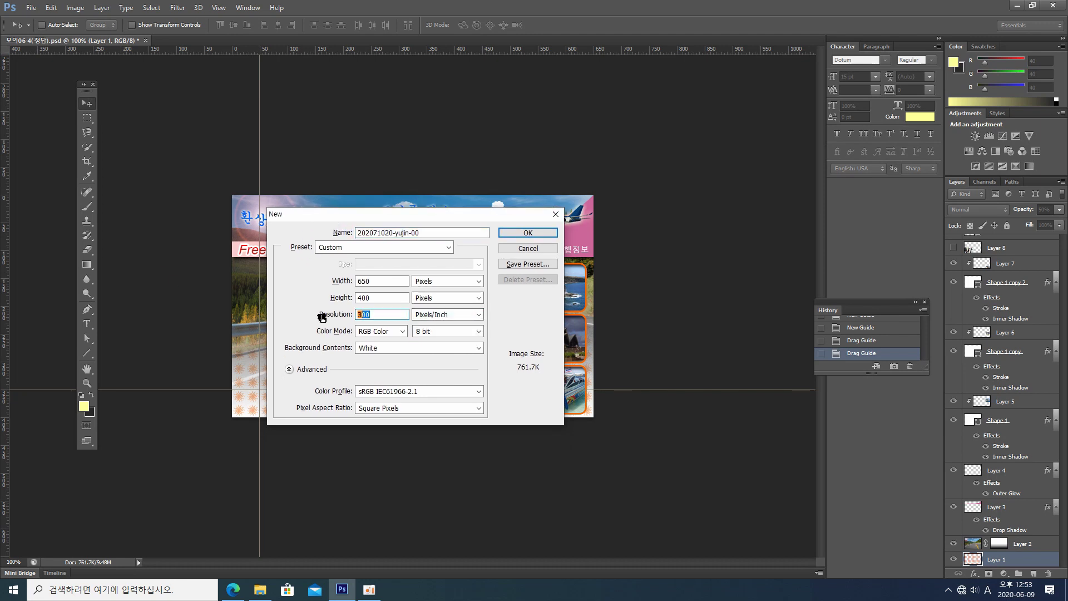
left_click(452, 315)
left_click(454, 318)
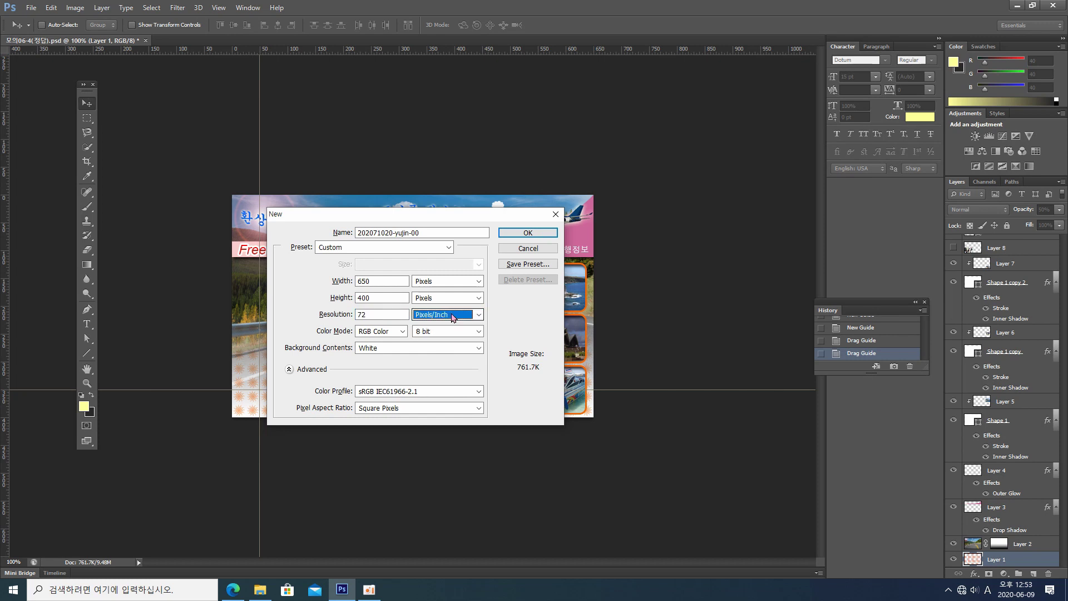
left_click(551, 248)
key("ctrl+Tab")
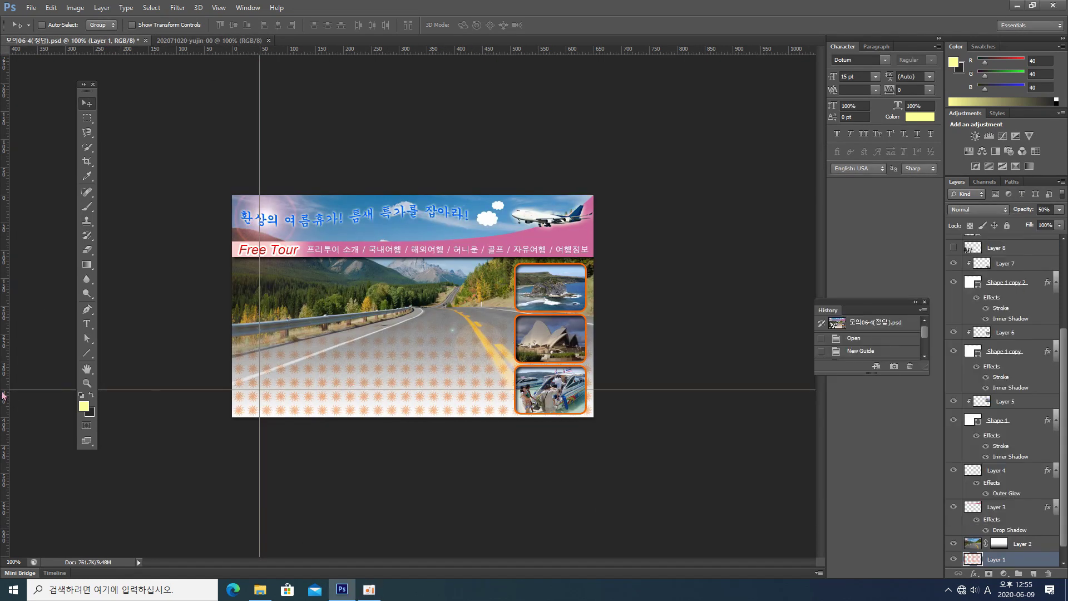
- Set the ruler units to pixels
key("ctrl+n")
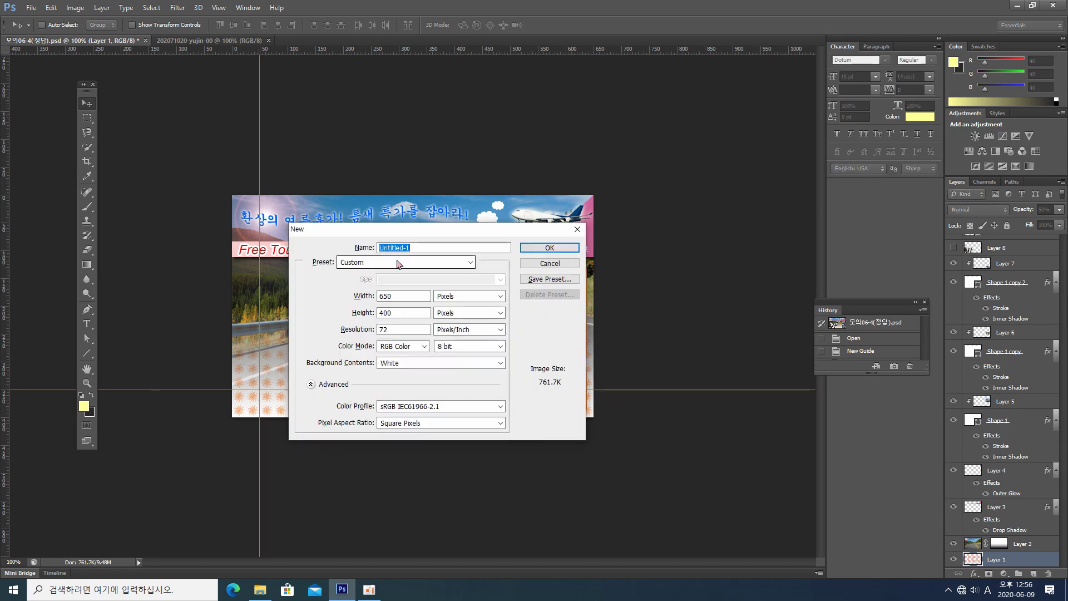
key("Tab")
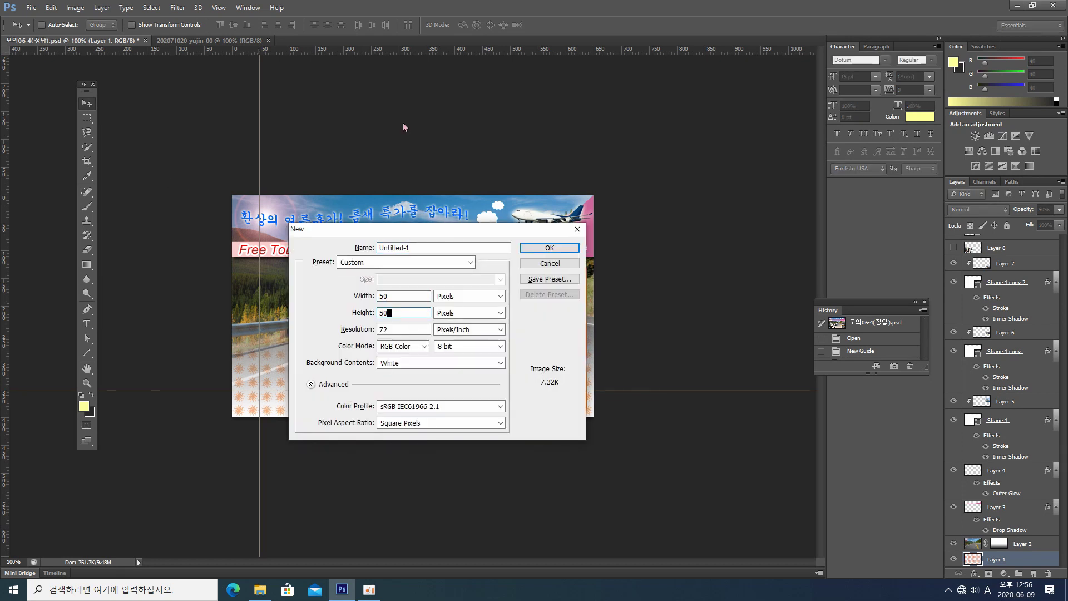
key("Escape")
right_click(421, 49)
left_click(445, 97)
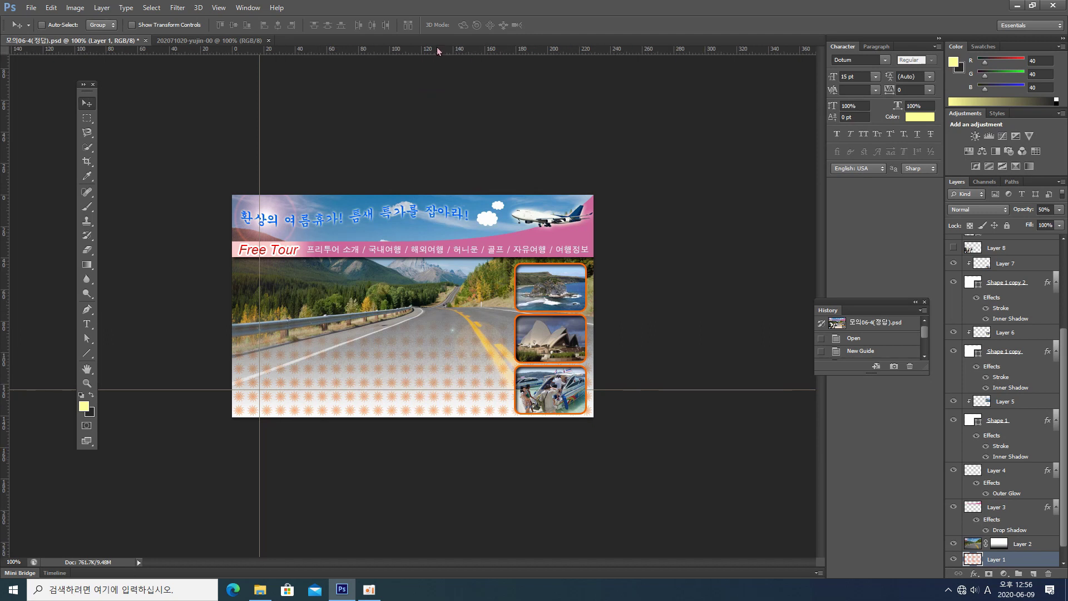
right_click(516, 50)
left_click(260, 84)
right_click(366, 50)
left_click(368, 56)
- Create a 50 × 50 px document with a transparent background
key("ctrl+n")
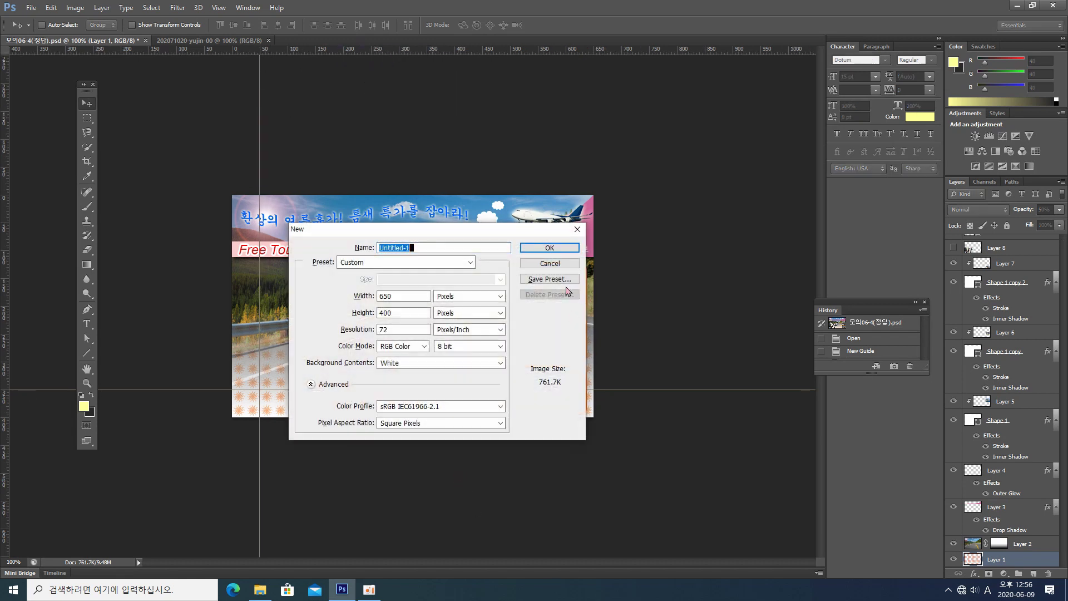
double_click(393, 296)
type("5")
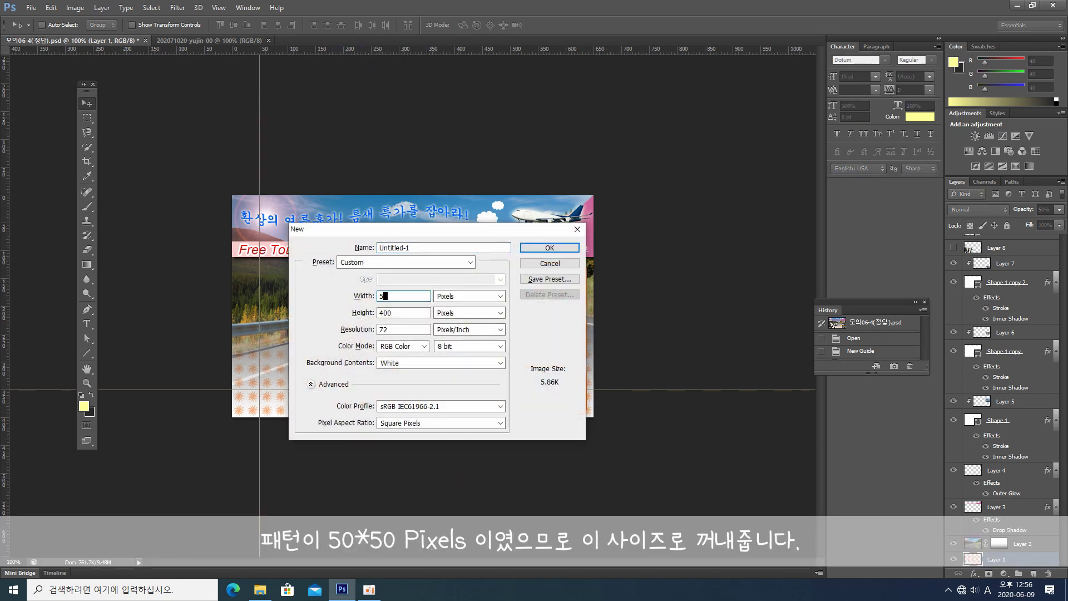
key("Tab")
type("50")
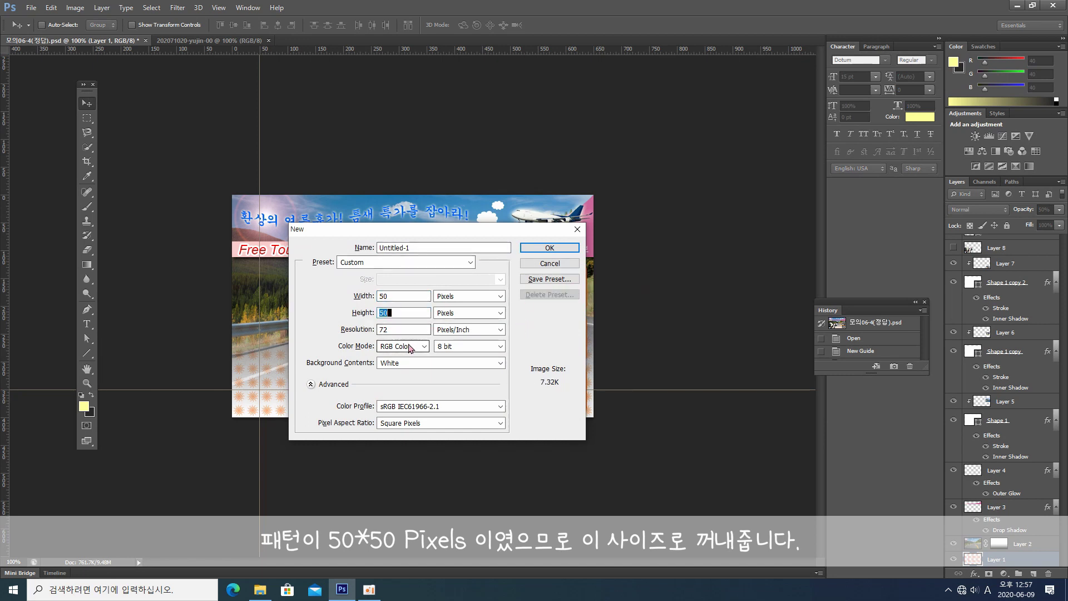
left_click(444, 362)
left_click(439, 396)
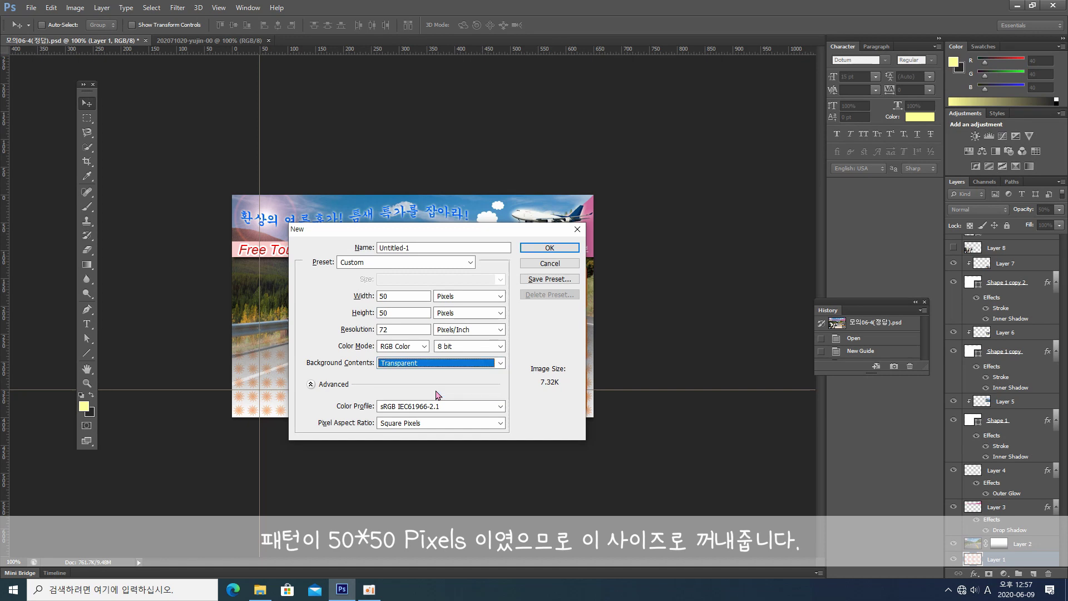
left_click(526, 248)
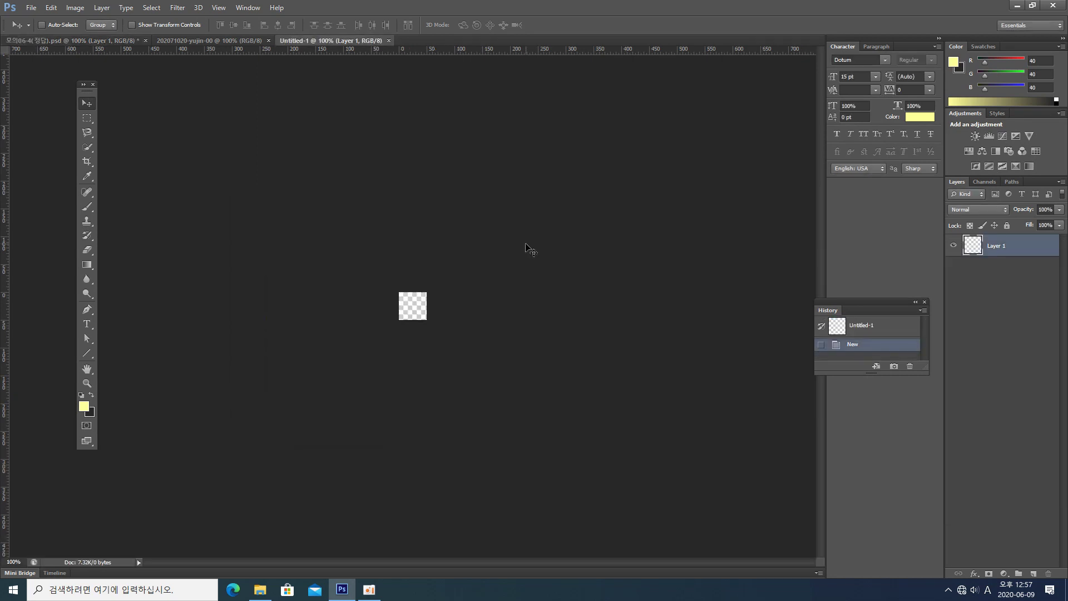
- Zoom in and add vertical and horizontal guides crossing at the centre of the 50 × 50 tile
key("ctrl+plus")
key("ctrl+plus")
key("ctrl+plus")
key("ctrl+plus")
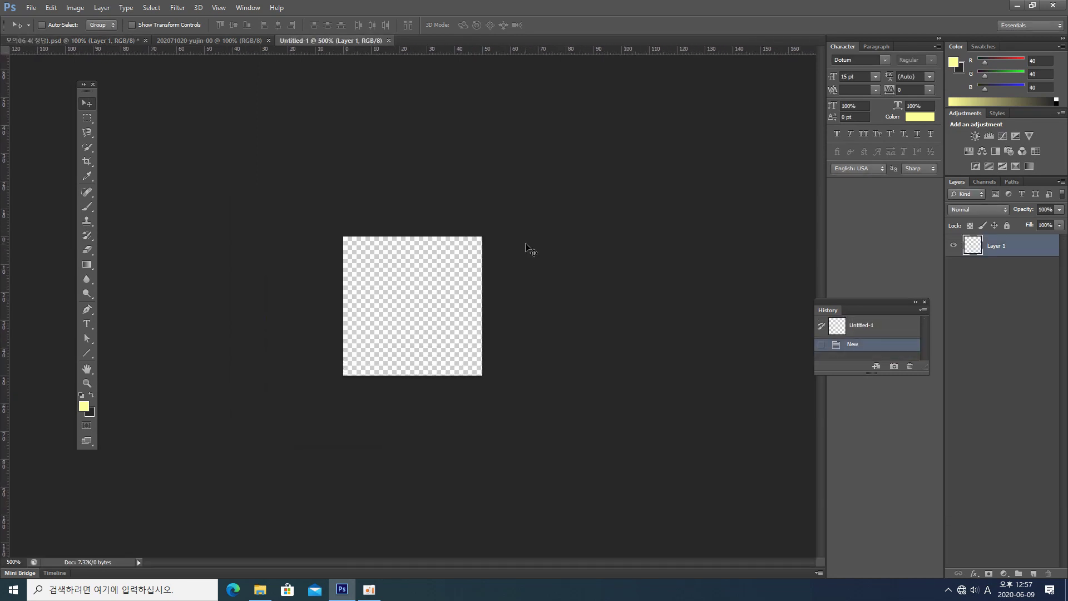
key("ctrl+plus")
key("ctrl+plus")
key("ctrl+plus")
left_click_drag(6, 310, 412, 307)
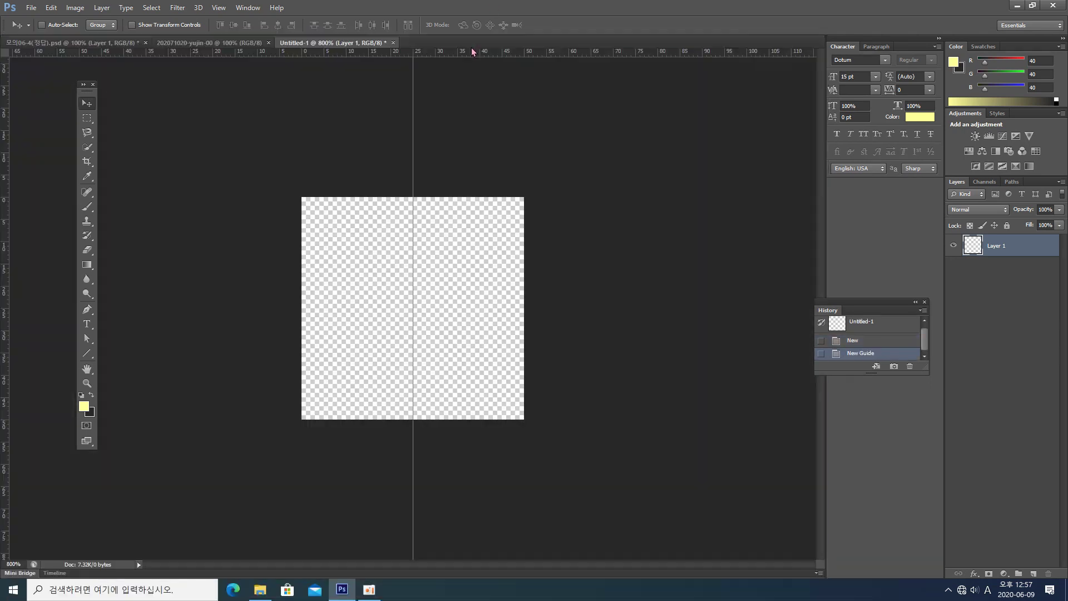
mouse_move(472, 50)
left_mouse_down()
mouse_move(443, 138)
mouse_move(449, 305)
left_mouse_up()
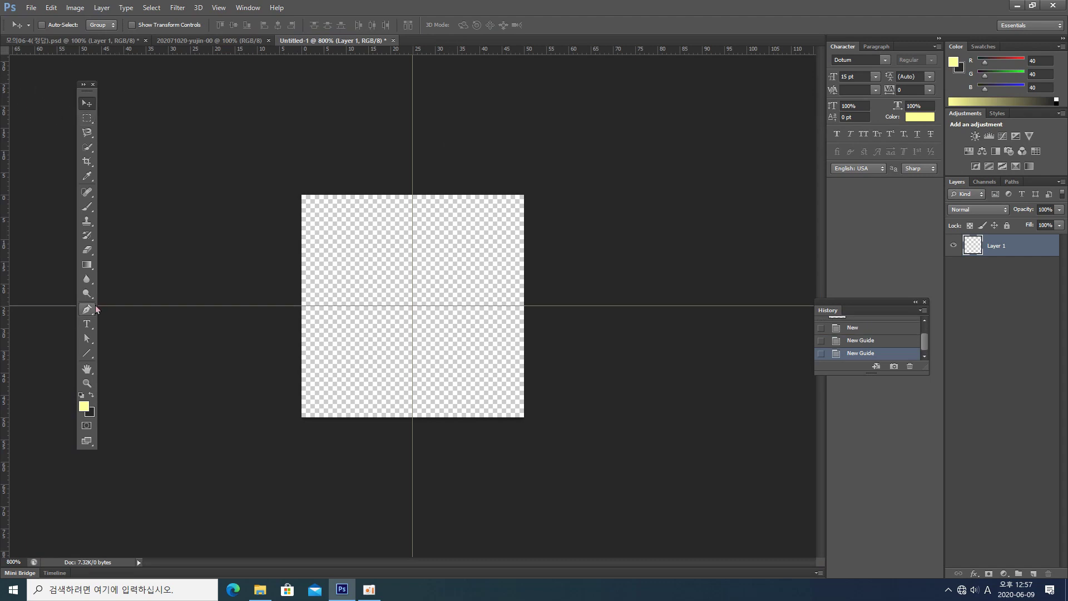
left_click_drag(87, 95, 32, 86)
left_click_drag(32, 343, 110, 392)
- Choose the Custom Shape Tool and pick the Sun shape from the enlarged shape picker
left_click(428, 26)
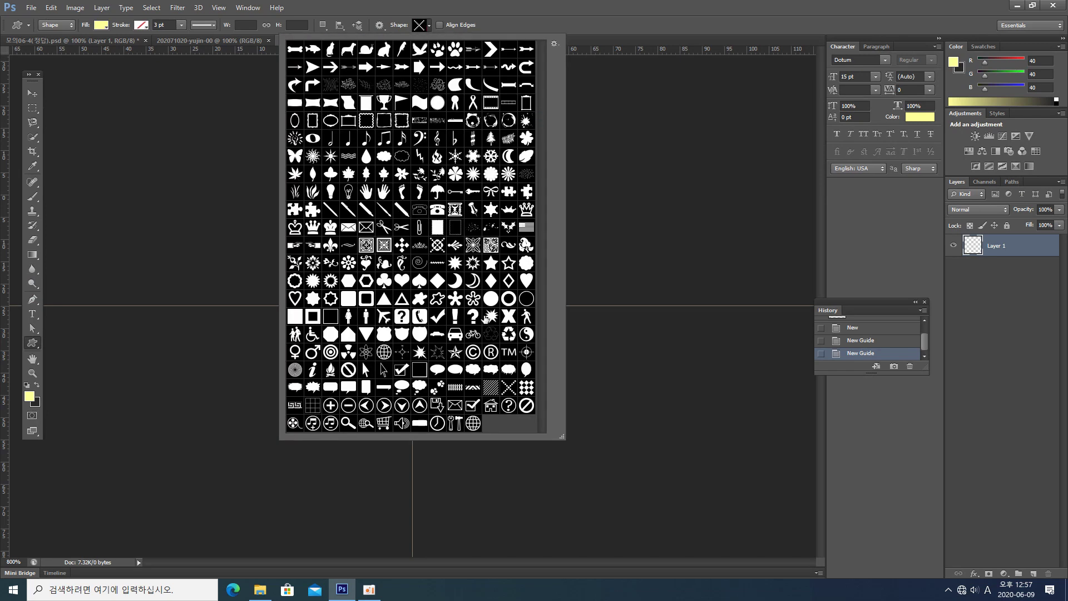
left_click(72, 41)
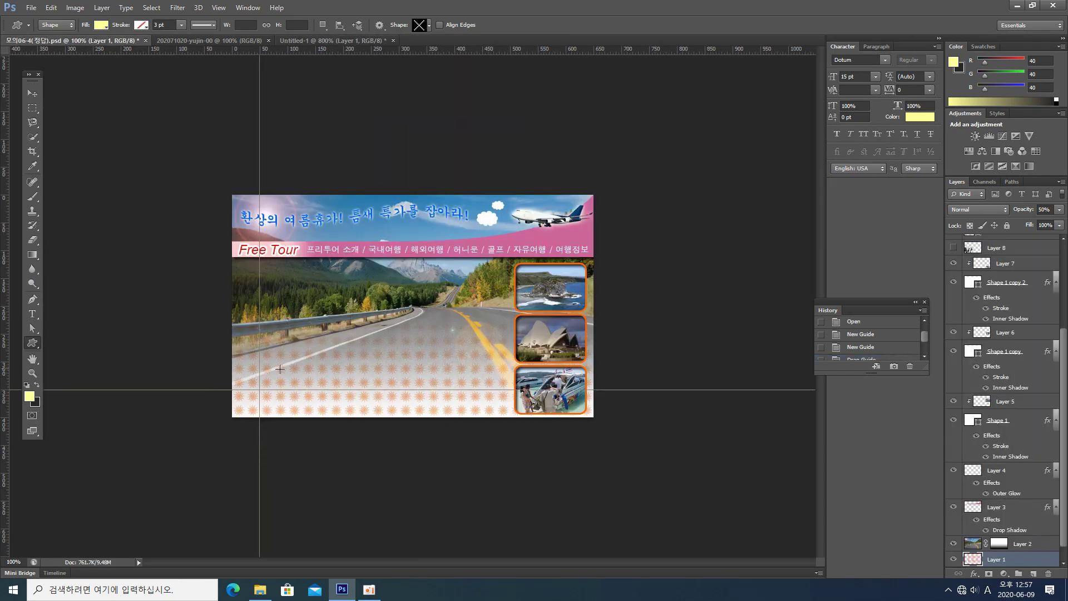
left_click(332, 40)
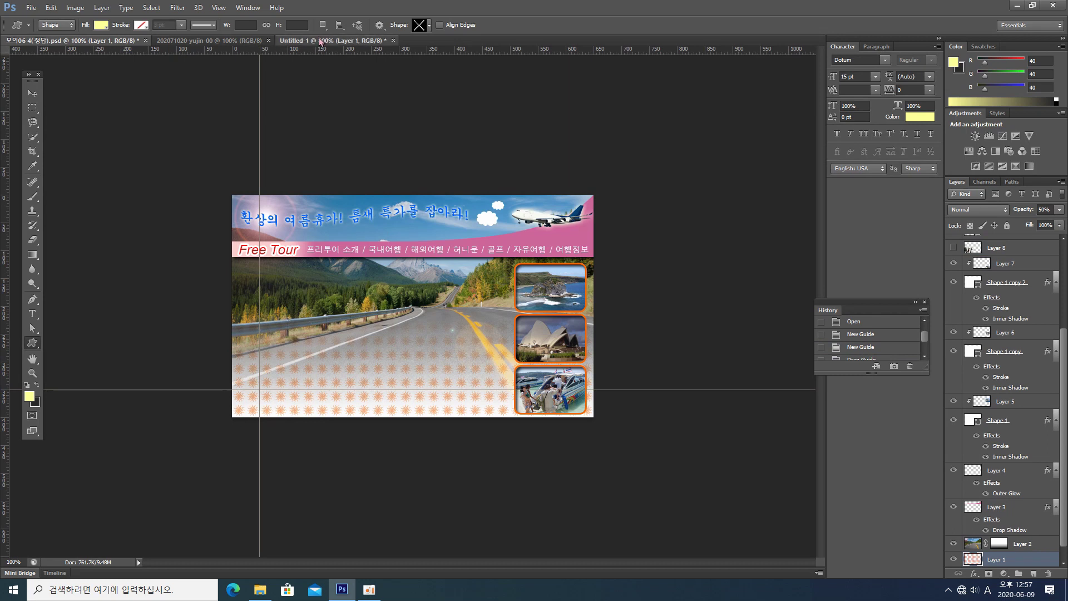
left_click(420, 26)
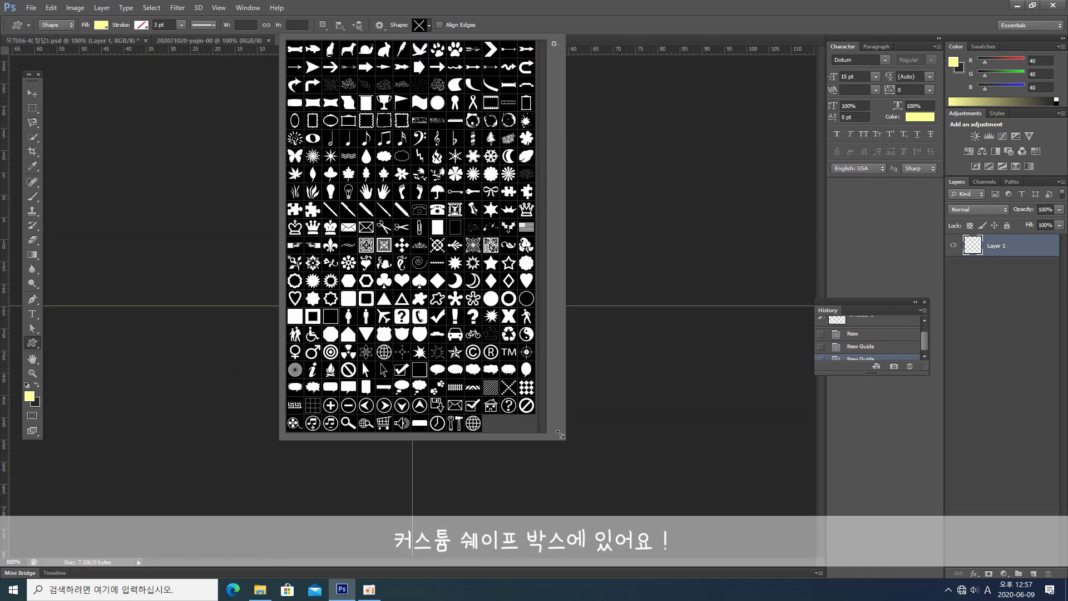
left_click_drag(560, 435, 577, 378)
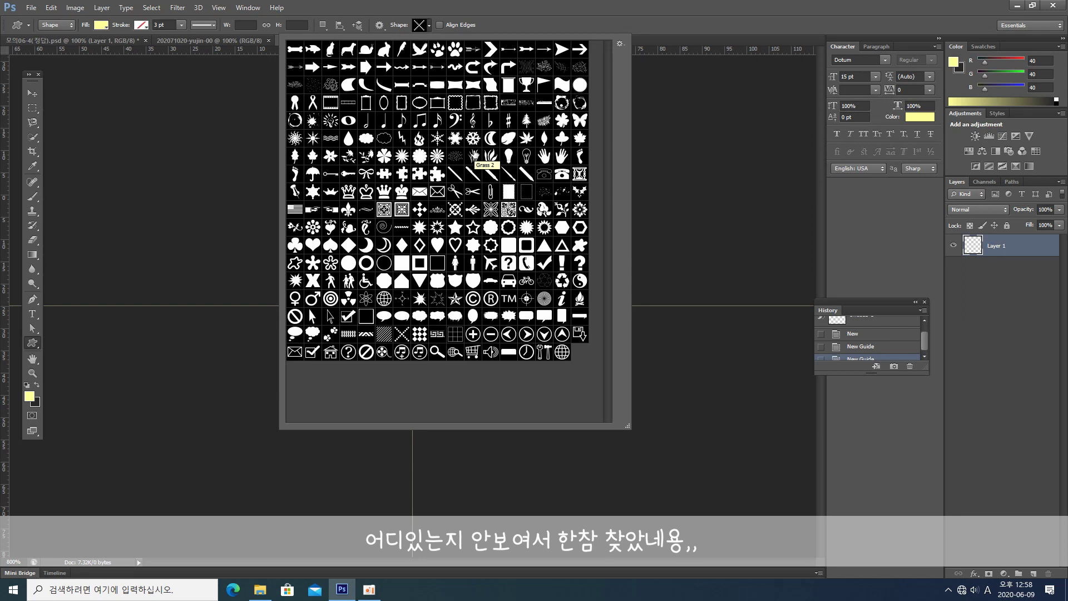
double_click(295, 138)
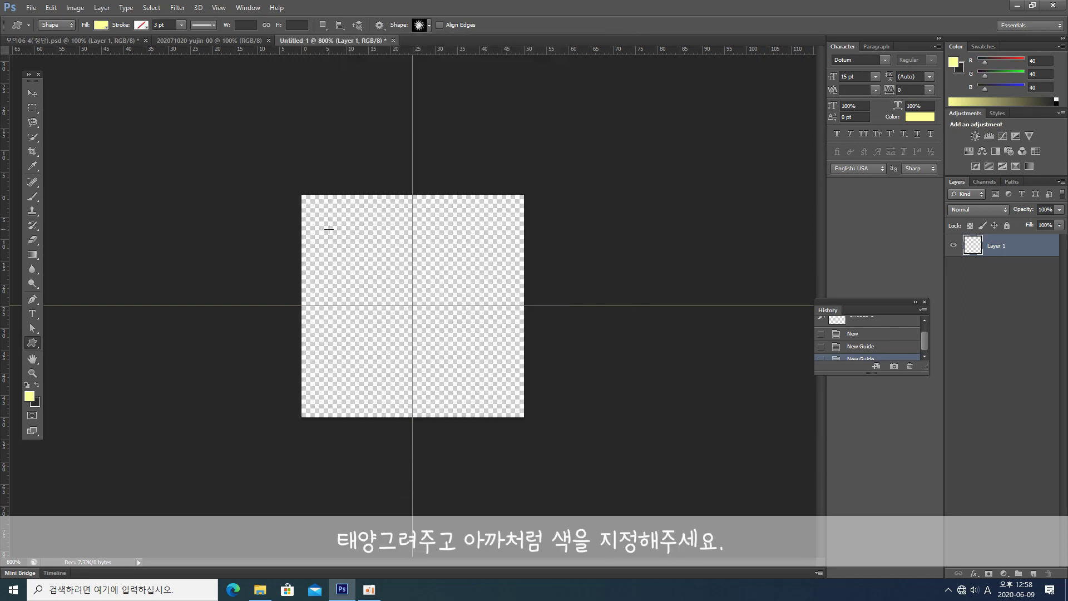
- Draw a sun in the tile's top-left quarter and arrange the tile beside the banner
mouse_move(329, 227)
left_mouse_down()
mouse_move(400, 312)
mouse_move(406, 300)
left_mouse_up()
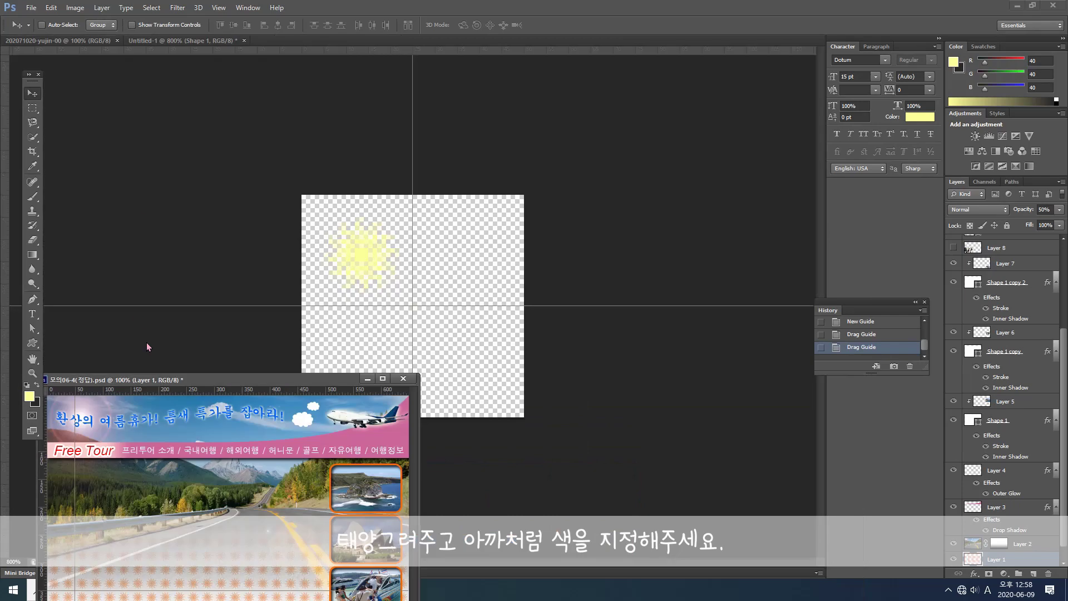
left_click_drag(167, 380, 175, 179)
left_click_drag(184, 41, 473, 208)
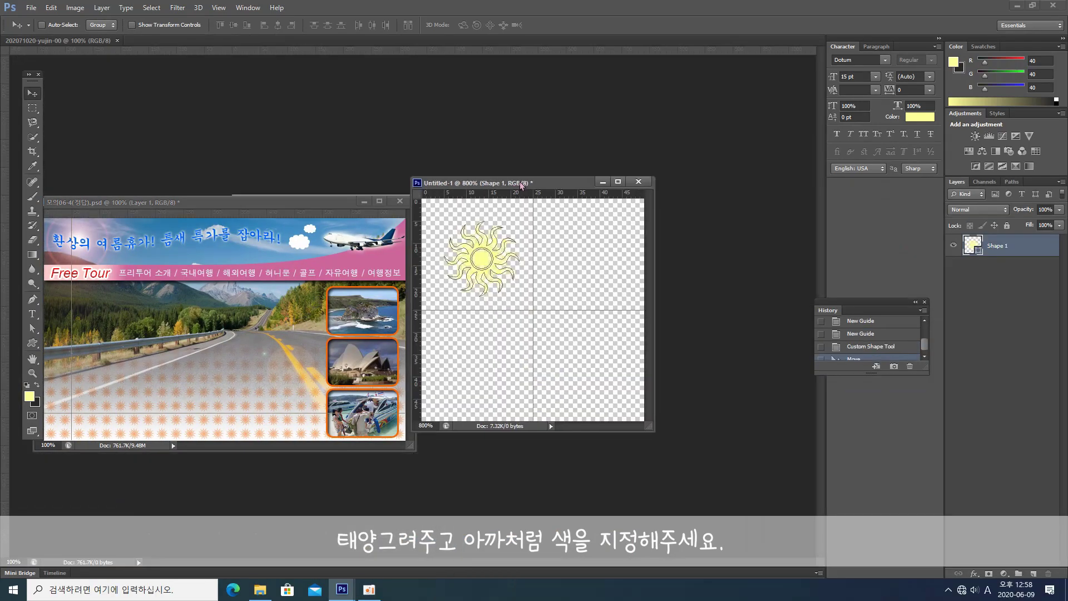
left_click(469, 343)
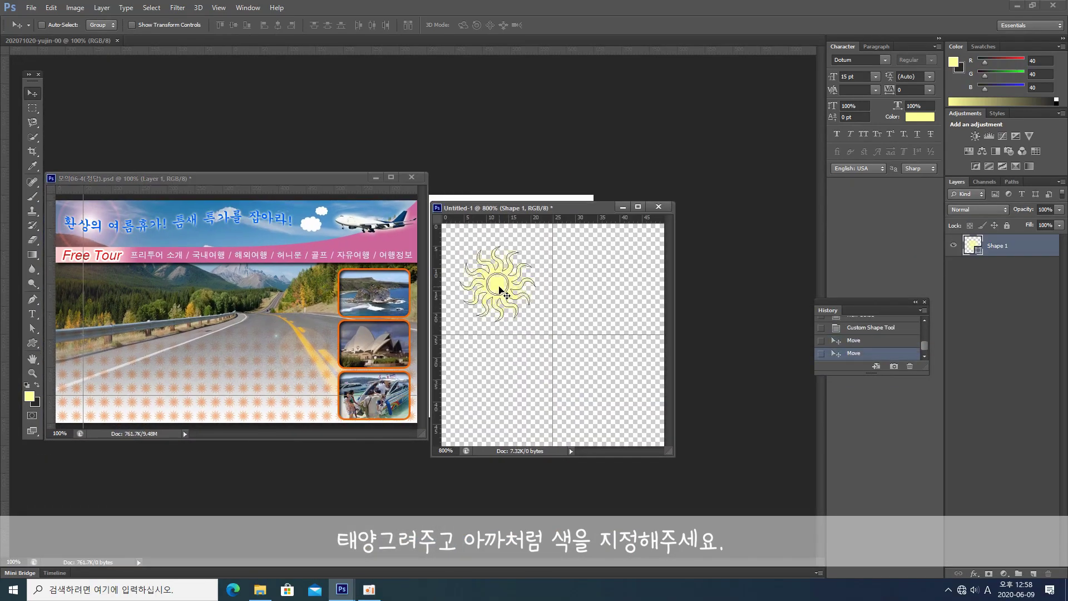
left_click_drag(489, 286, 497, 292)
- Change the sun shape's fill colour to orange ff6600
left_click(920, 116)
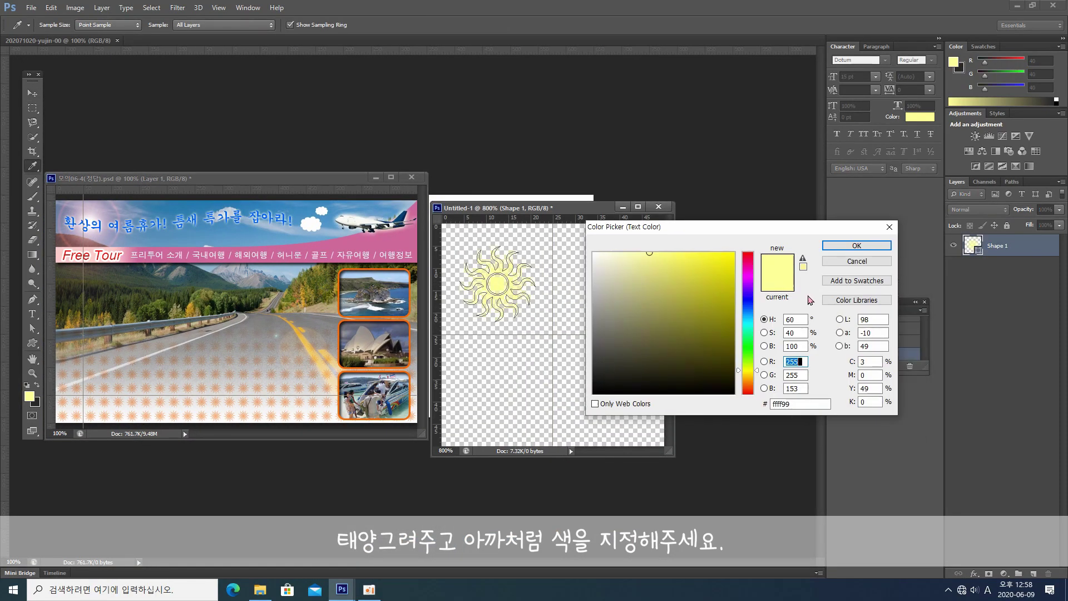
type("ff")
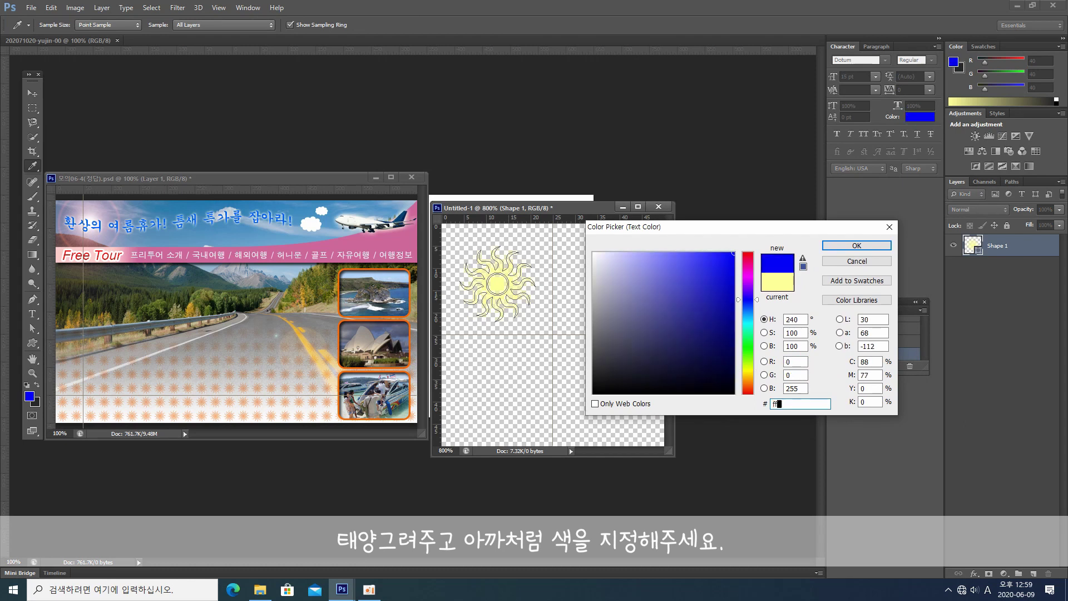
type("6600")
key("Return")
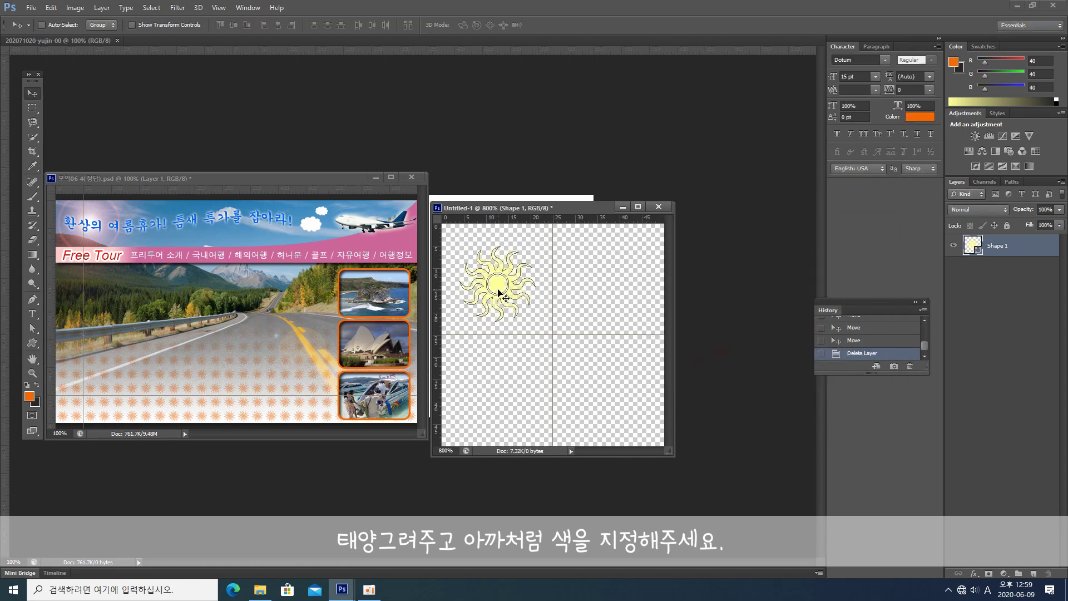
key("ctrl+Return")
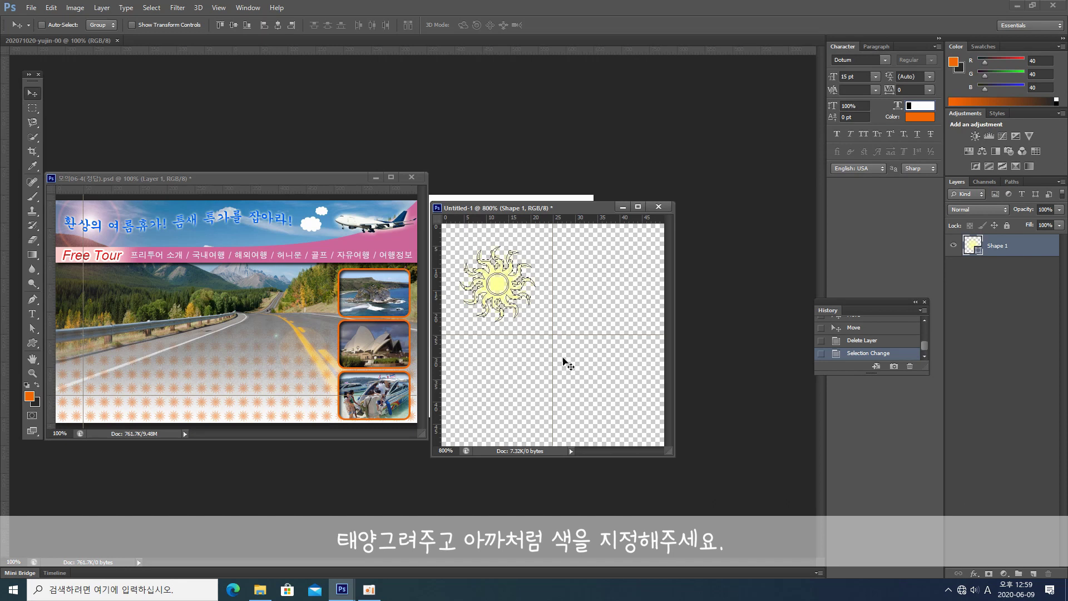
key("ctrl+d")
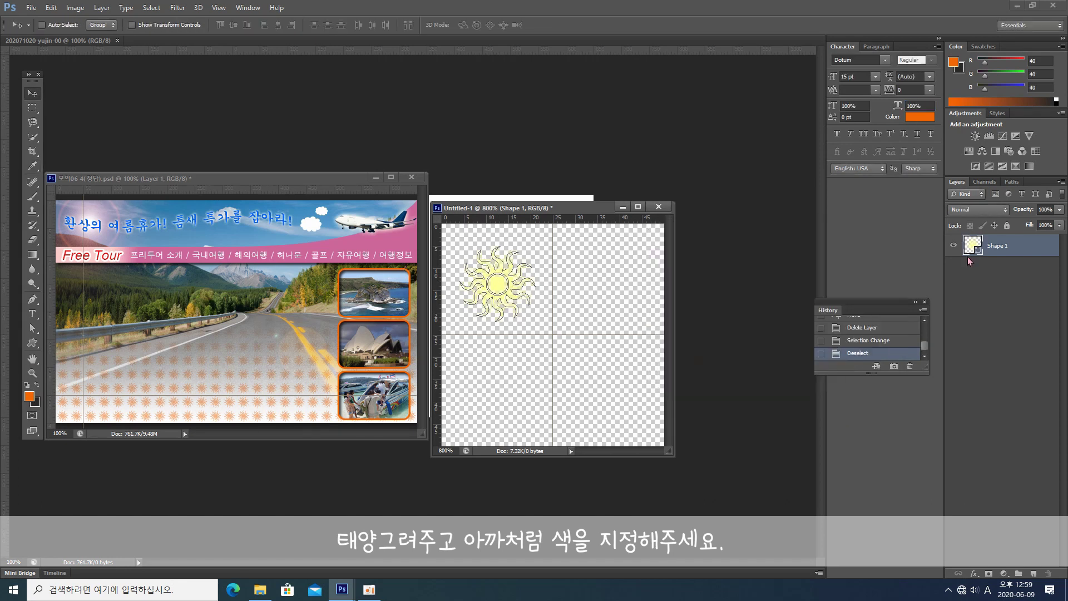
double_click(972, 247)
left_click(341, 345)
- Duplicate the orange sun into a 2×2 grid of four suns
left_click(875, 246)
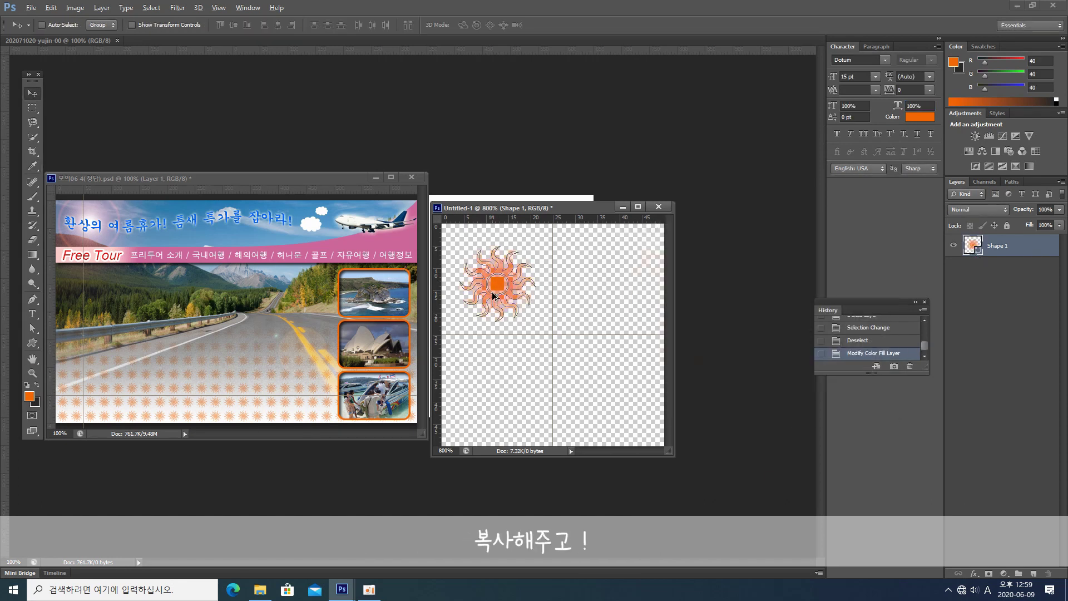
mouse_move(492, 292)
left_mouse_down()
mouse_move(603, 291)
mouse_move(609, 393)
mouse_move(498, 393)
left_mouse_up()
left_click_drag(572, 208, 579, 195)
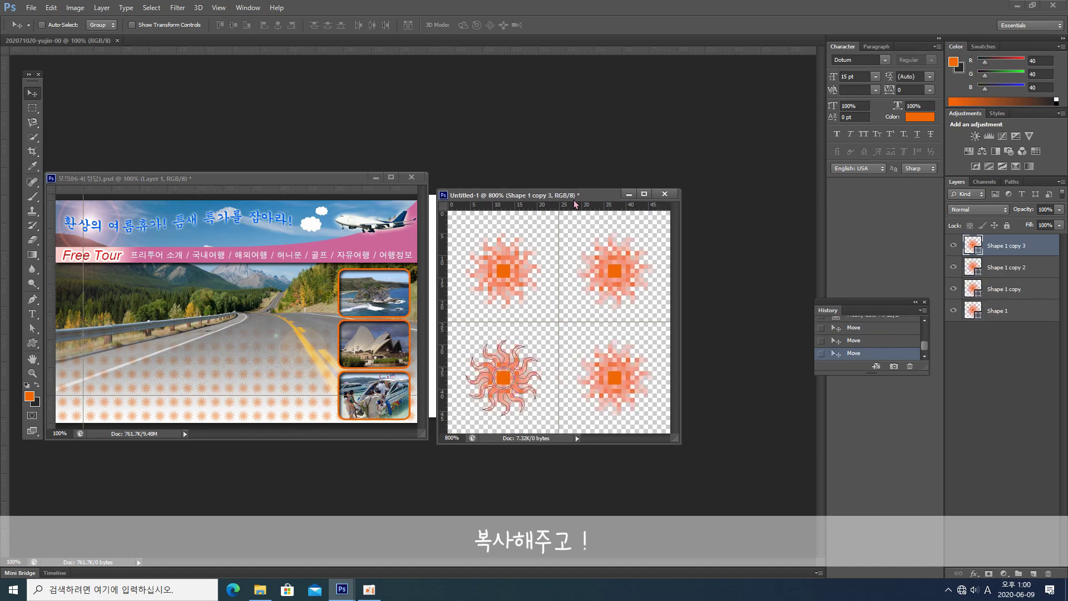
left_click_drag(578, 190, 613, 154)
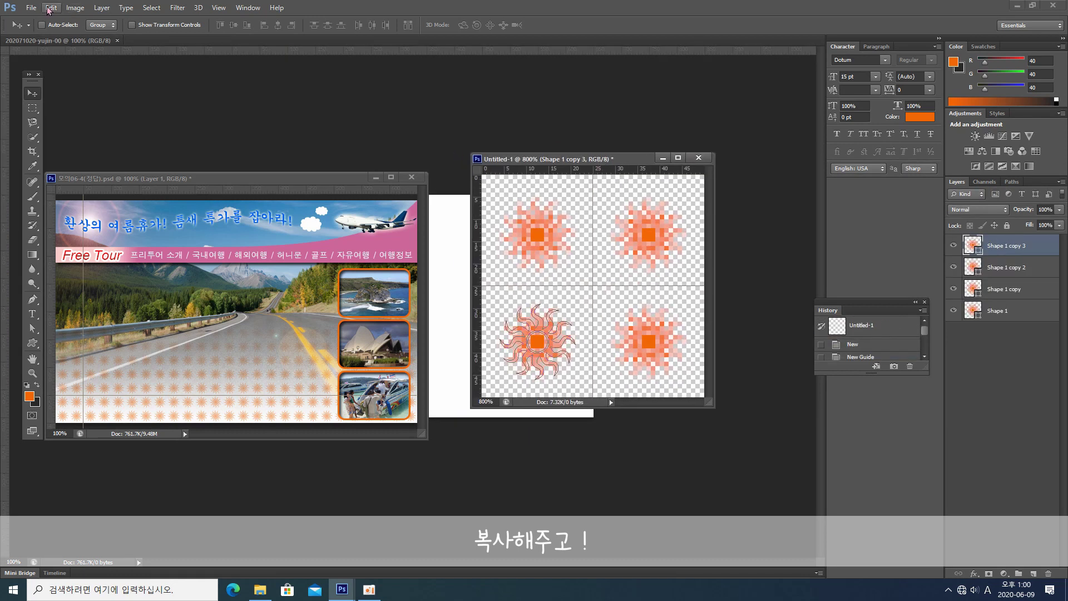
- Define the four-sun tile as a pattern named '해'
left_click(99, 6)
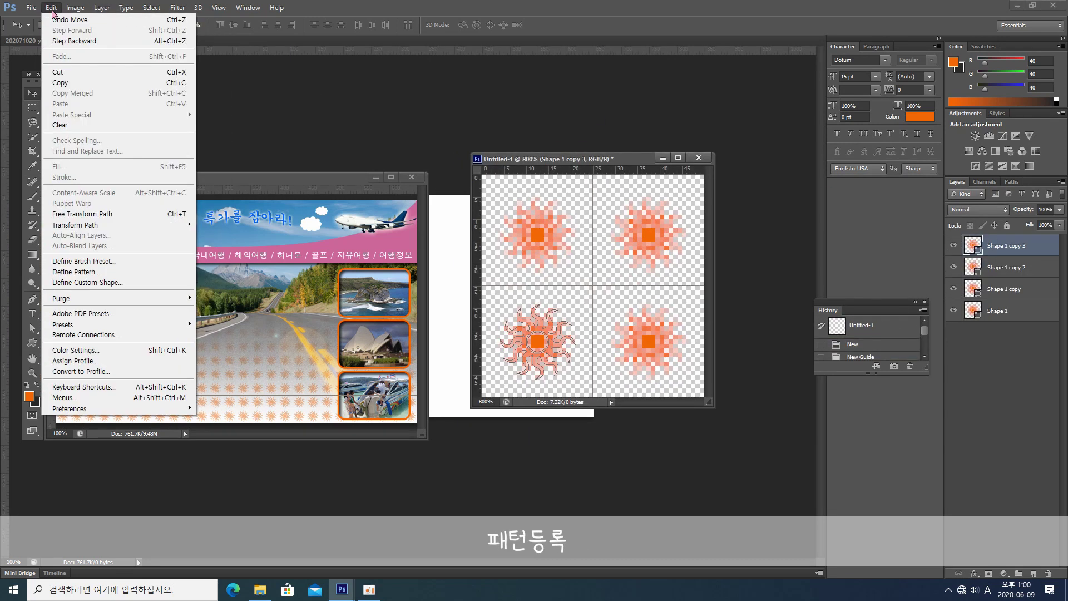
left_click(76, 272)
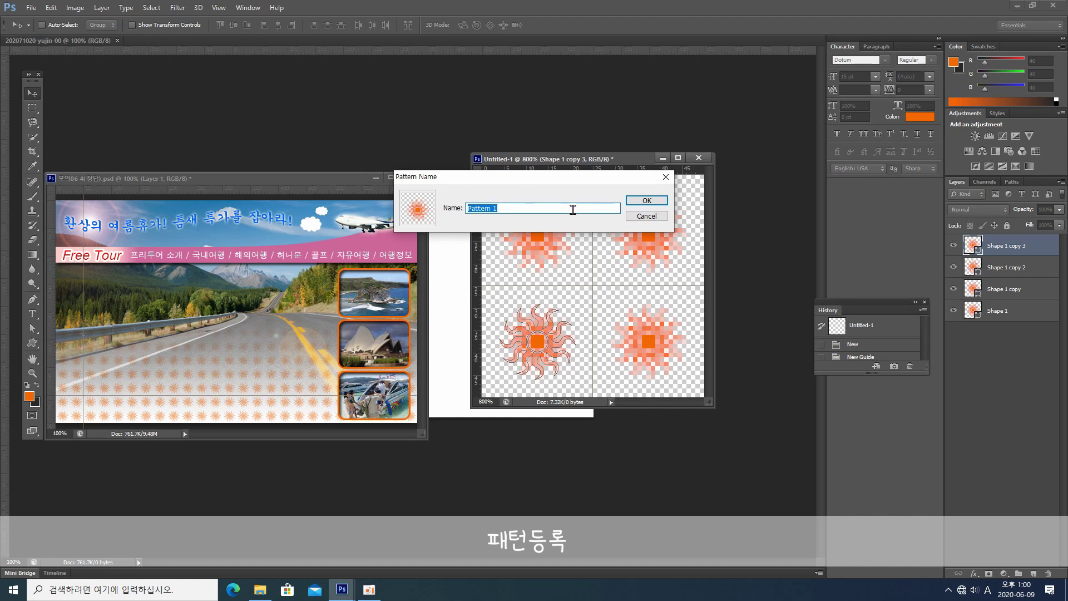
type("해 모양")
left_click(647, 200)
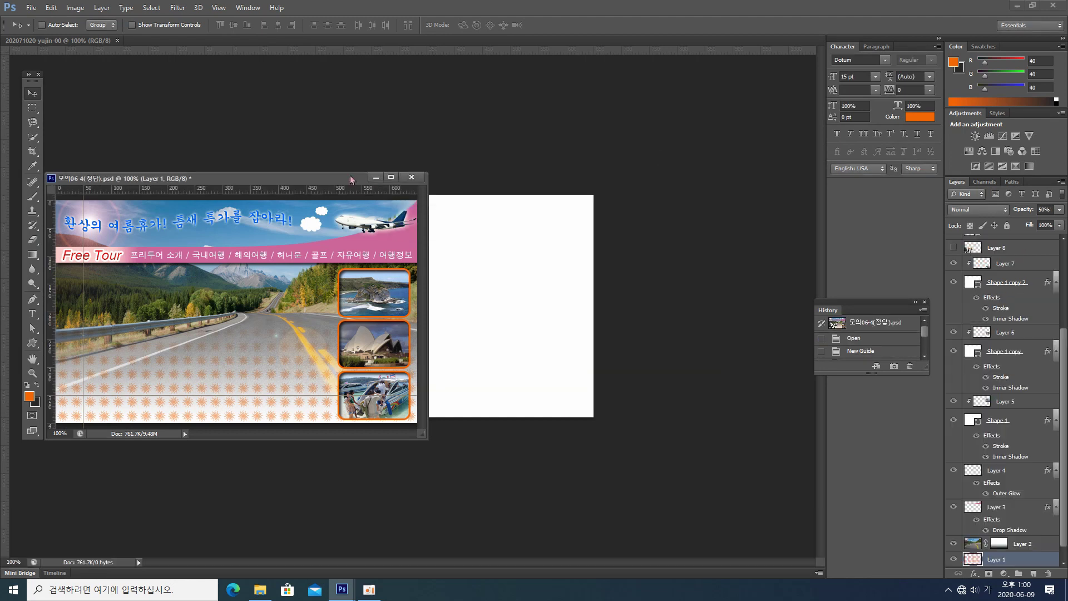
- Fill the 650 × 400 canvas with the sun pattern at 50% opacity
left_click_drag(350, 178, 229, 159)
left_click(31, 8)
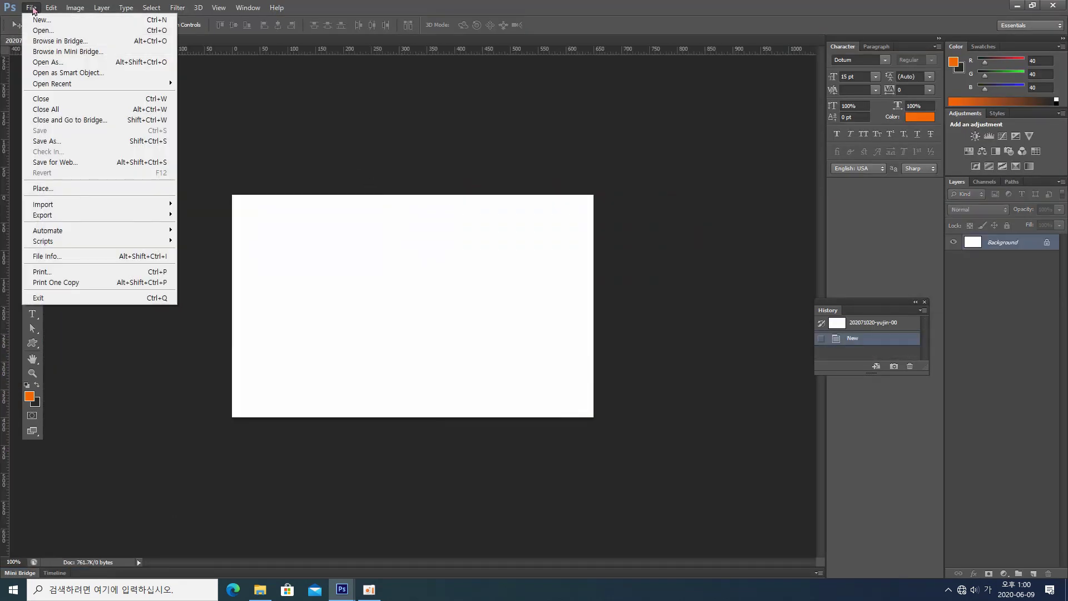
left_click(67, 167)
left_click(558, 199)
left_click(496, 242)
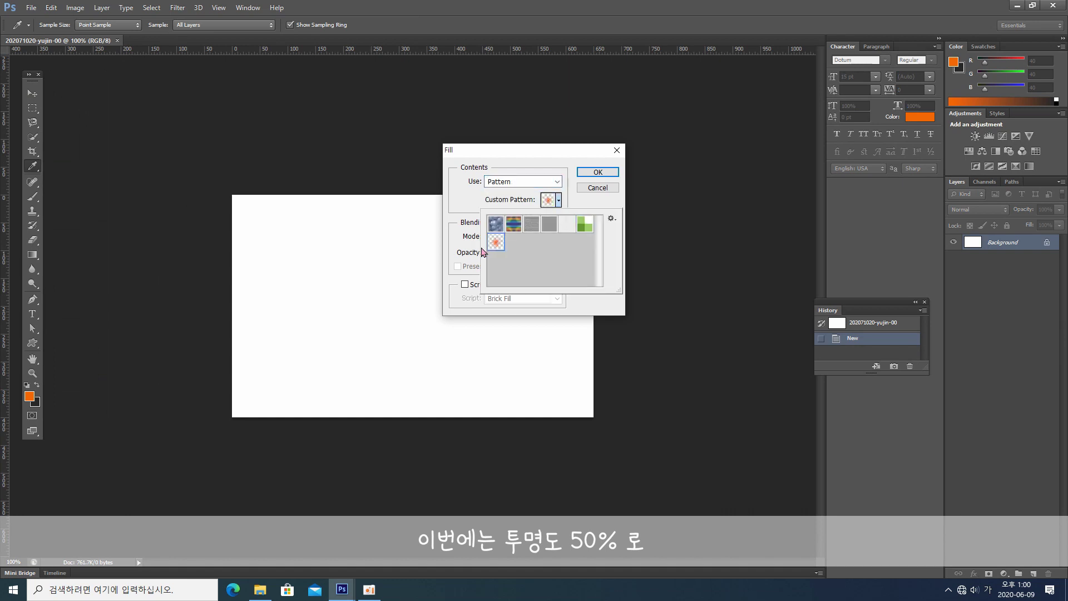
double_click(503, 253)
type("50")
left_click(595, 173)
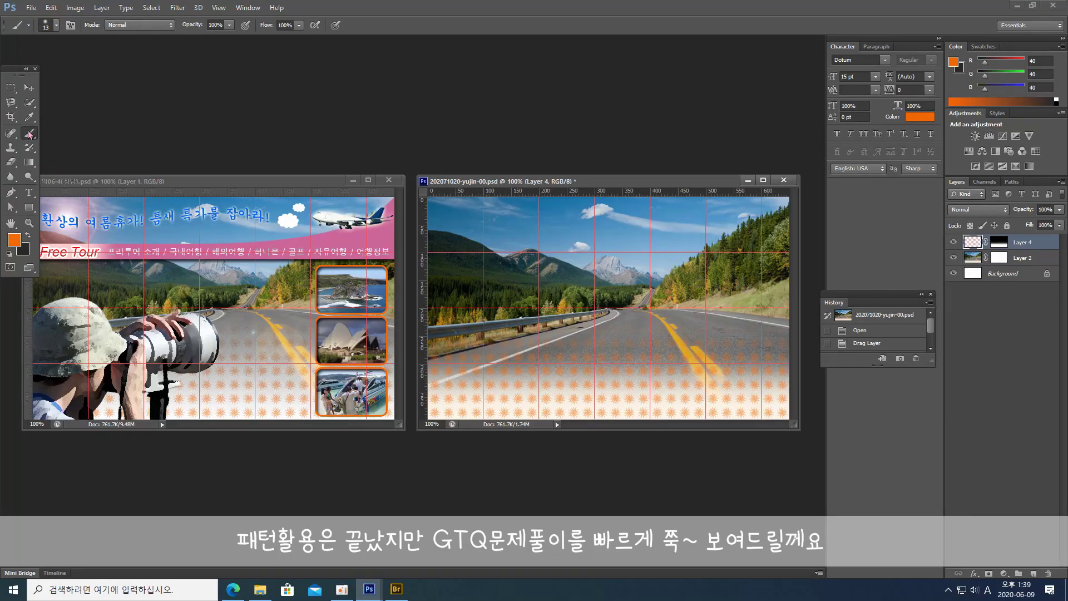
- Apply a Lens Flare filter to the road photo on Layer 2
left_click(29, 102)
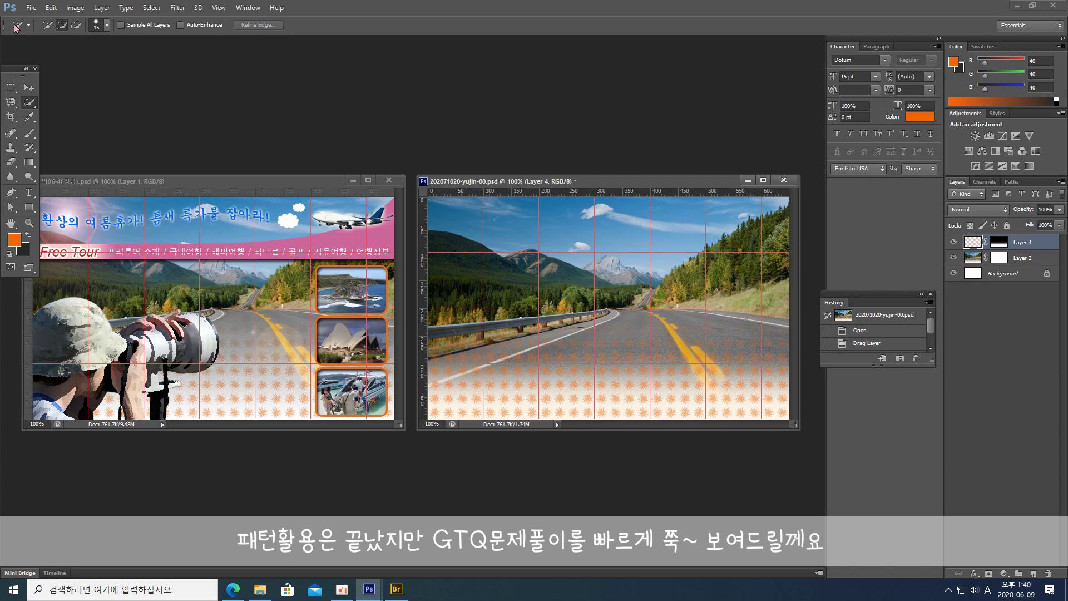
left_click(973, 258)
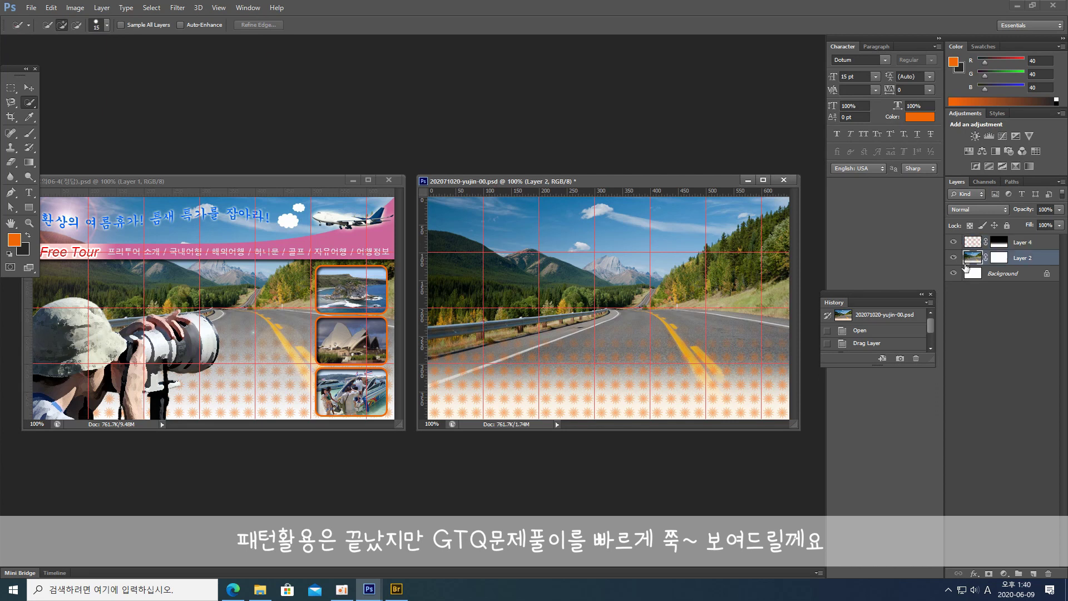
left_click(178, 8)
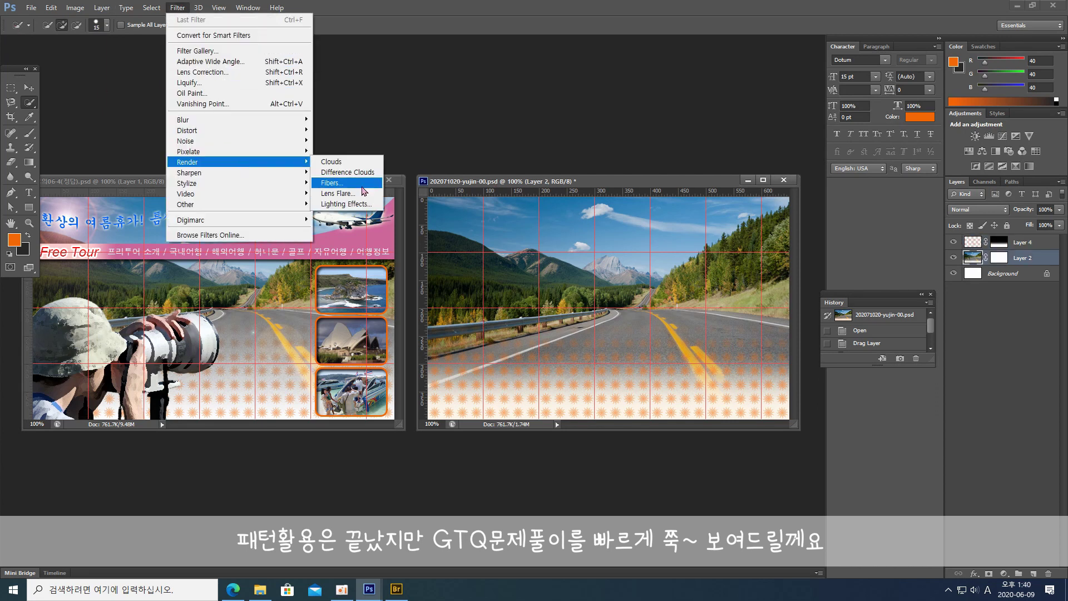
left_click(340, 195)
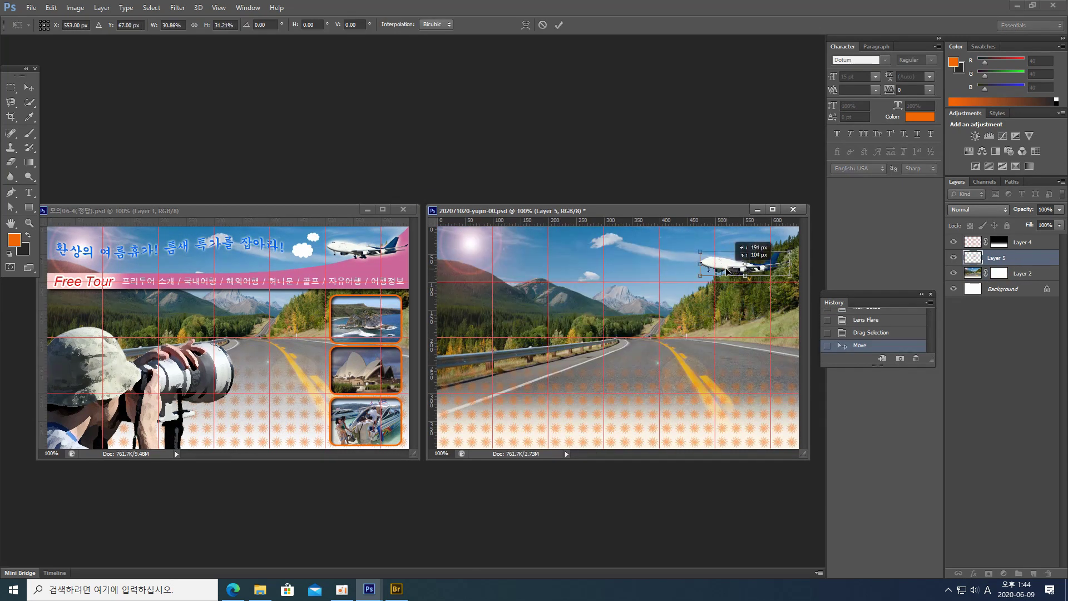
- Enlarge the top-right airplane and give it an Outer Glow effect
left_click_drag(765, 253, 759, 251)
left_click_drag(782, 256, 800, 260)
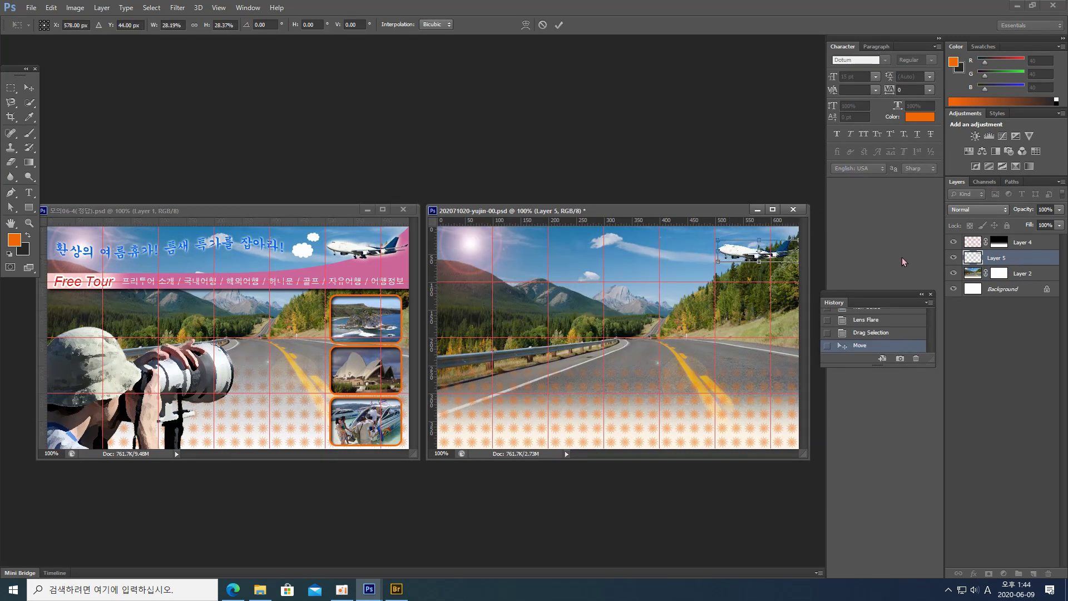
key("Return")
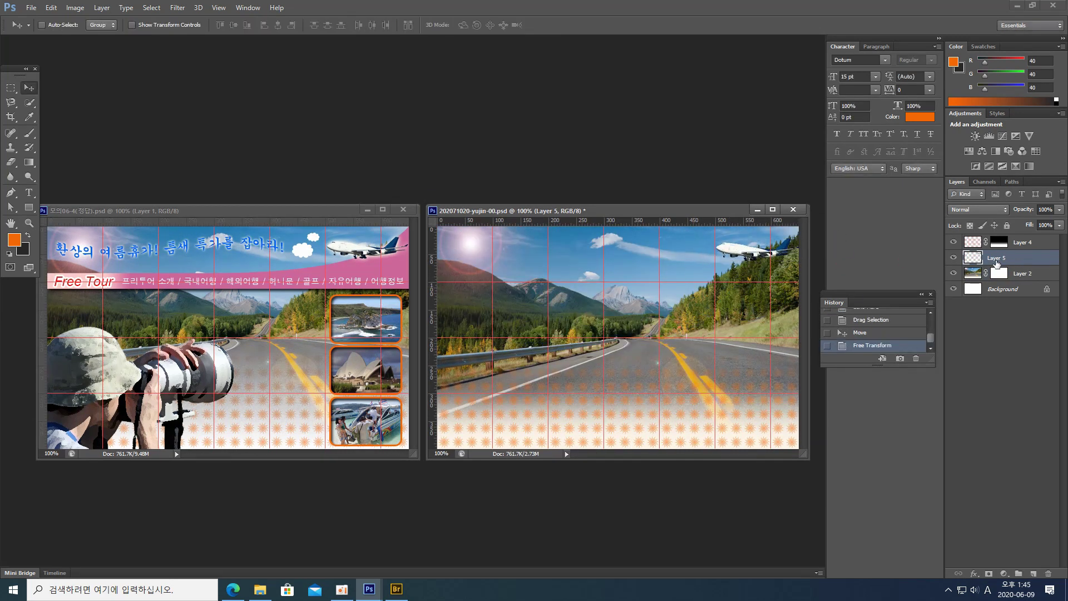
left_click(974, 573)
left_click(1002, 557)
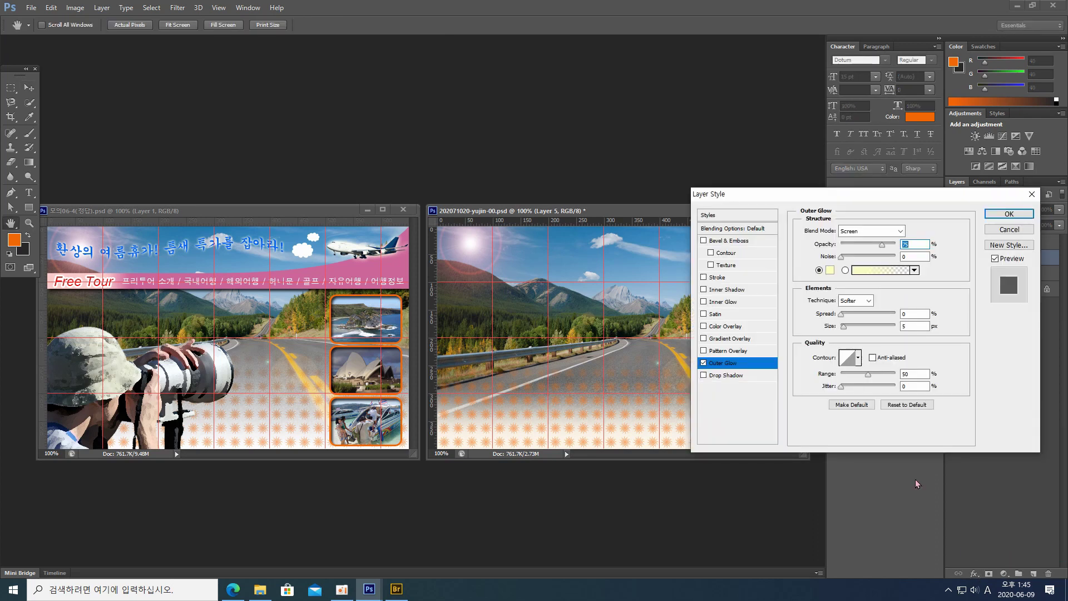
key("Return")
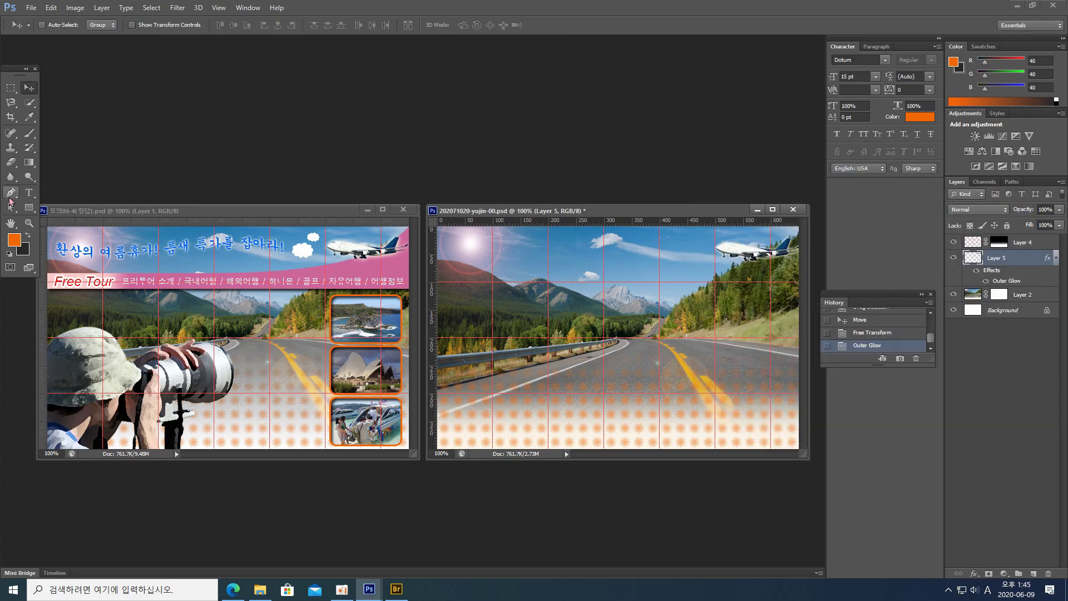
left_click(11, 194)
key("ctrl+shift+alt+n")
- Raise the new layer above Layer 4 and outline the wave band across the canvas
key("ctrl+bracketright")
left_click(438, 278)
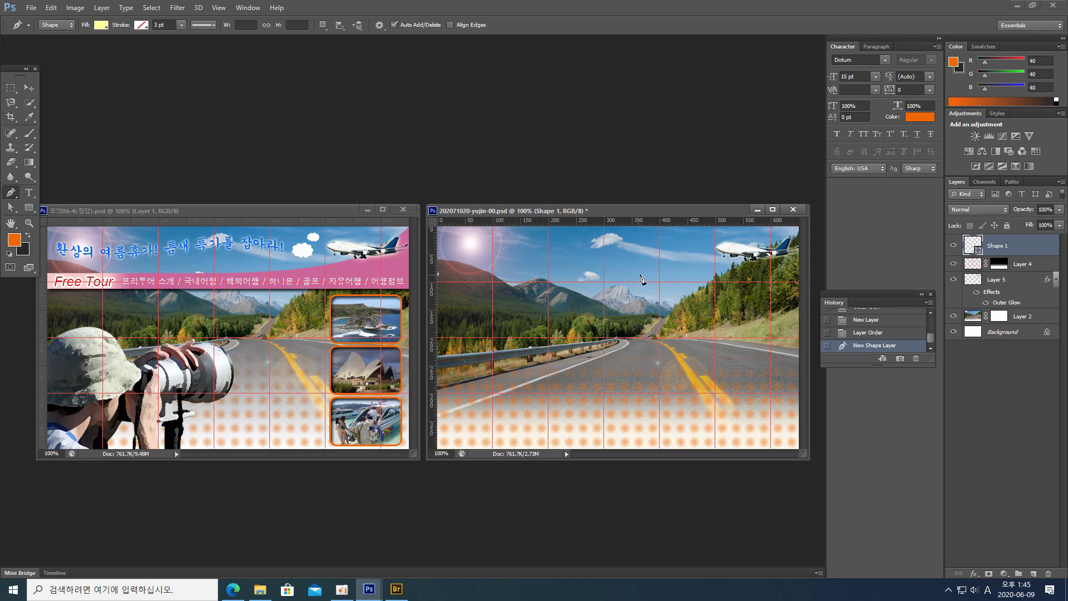
left_click(800, 229)
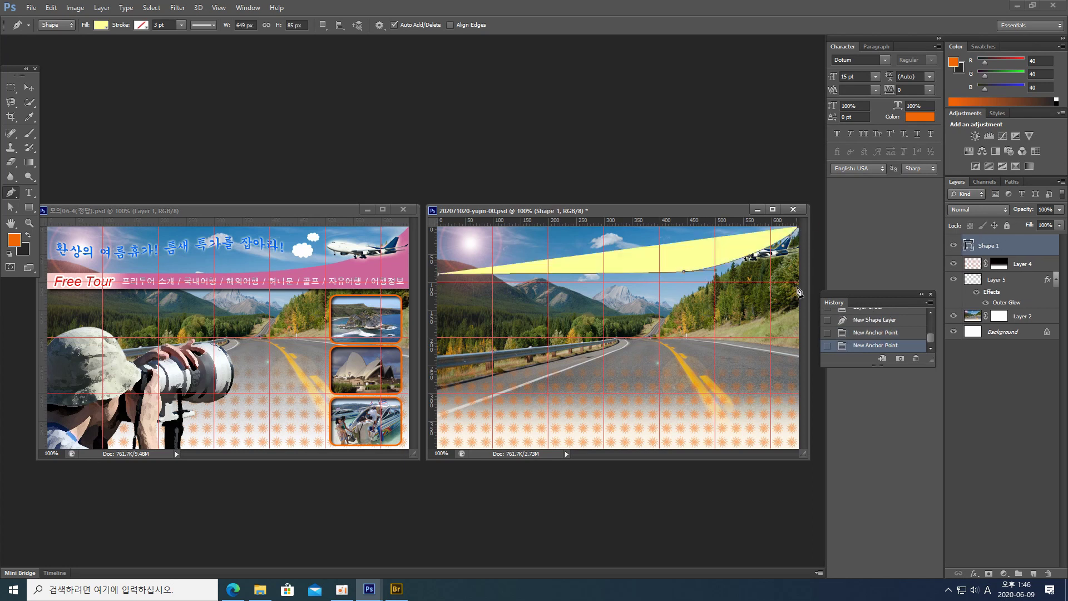
left_click(799, 290)
- Move Layer 5 above the yellow band and set the gradient colour to pink #cc6699
left_click_drag(1016, 294, 996, 239)
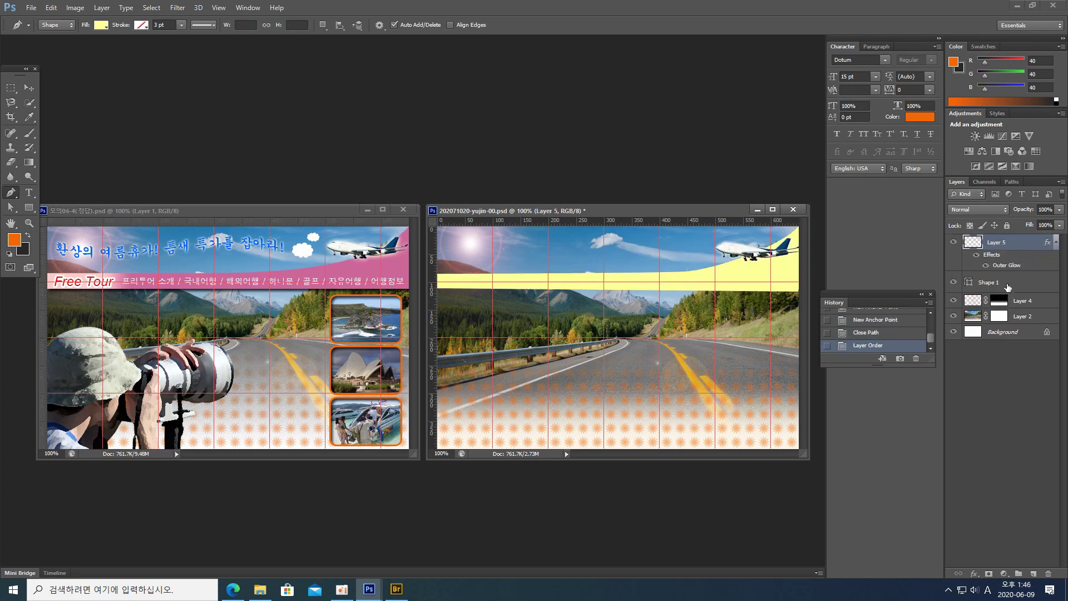
double_click(969, 283)
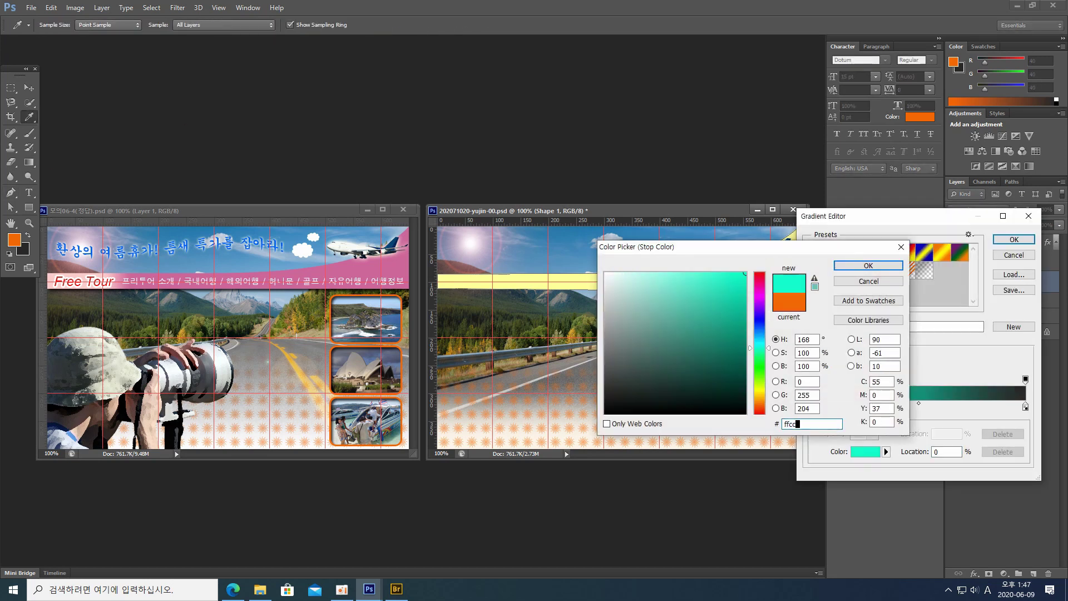
type("cc6699")
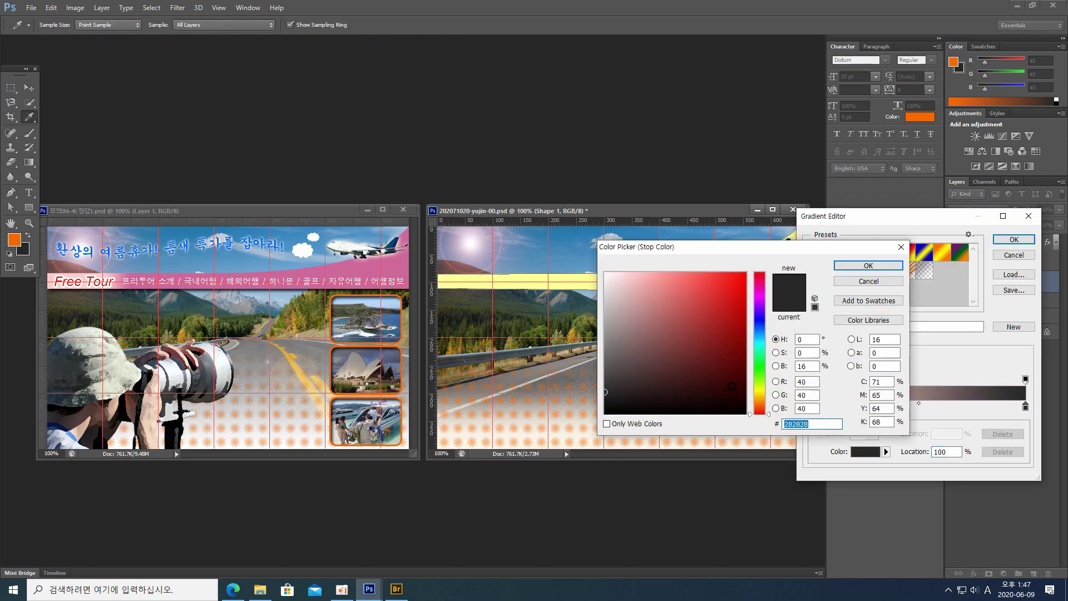
key("Return")
left_click(1024, 241)
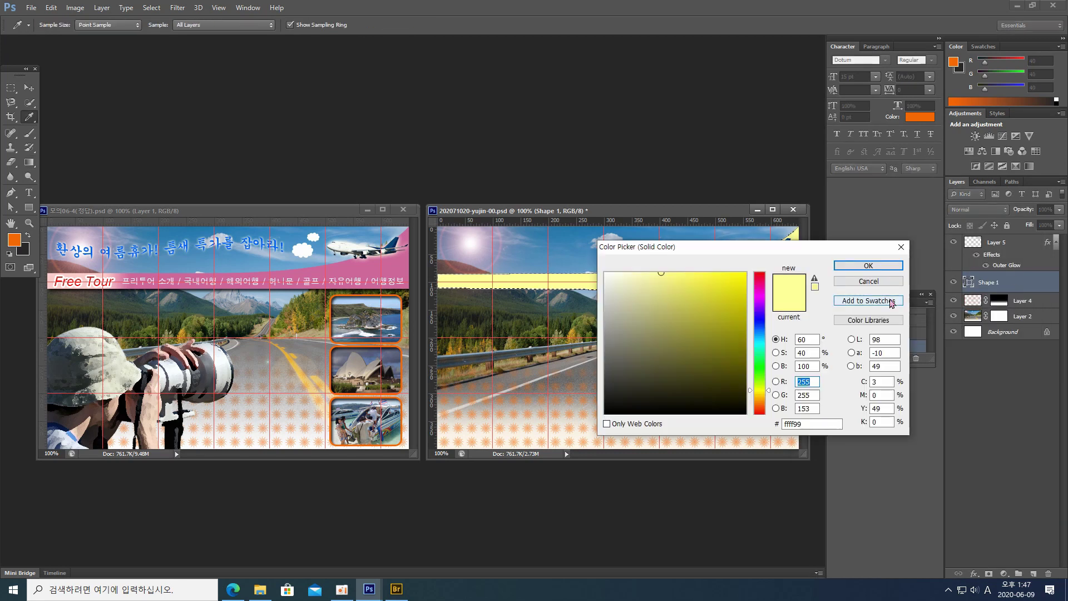
- Fill the band with the darker pink gradient, deselect, and nudge it into place
key("ctrl+d")
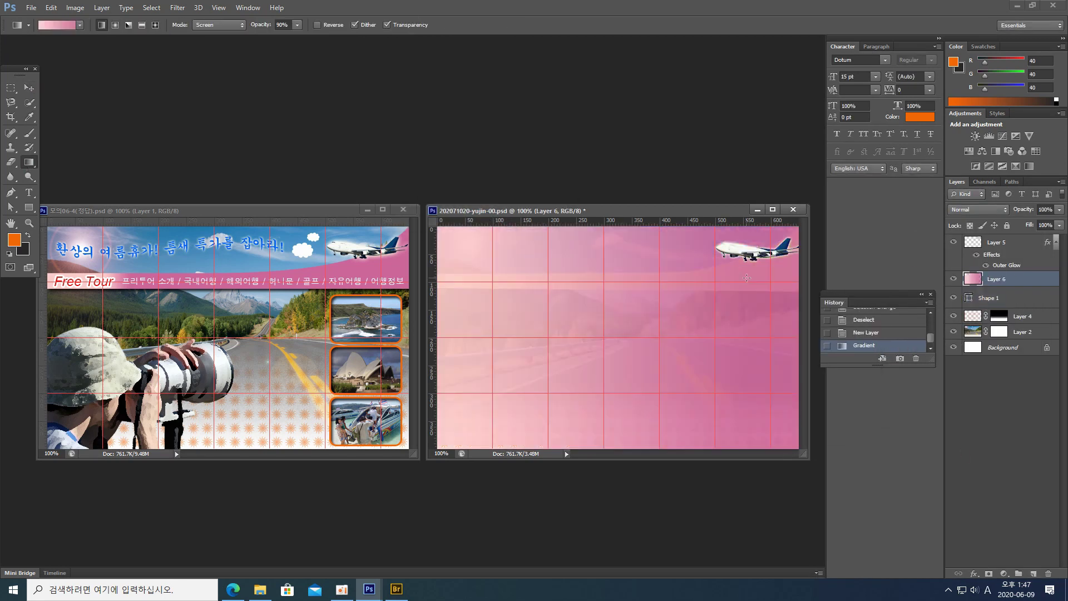
key("ctrl+alt+z")
key("ctrl+alt+z")
key("ctrl+alt+z")
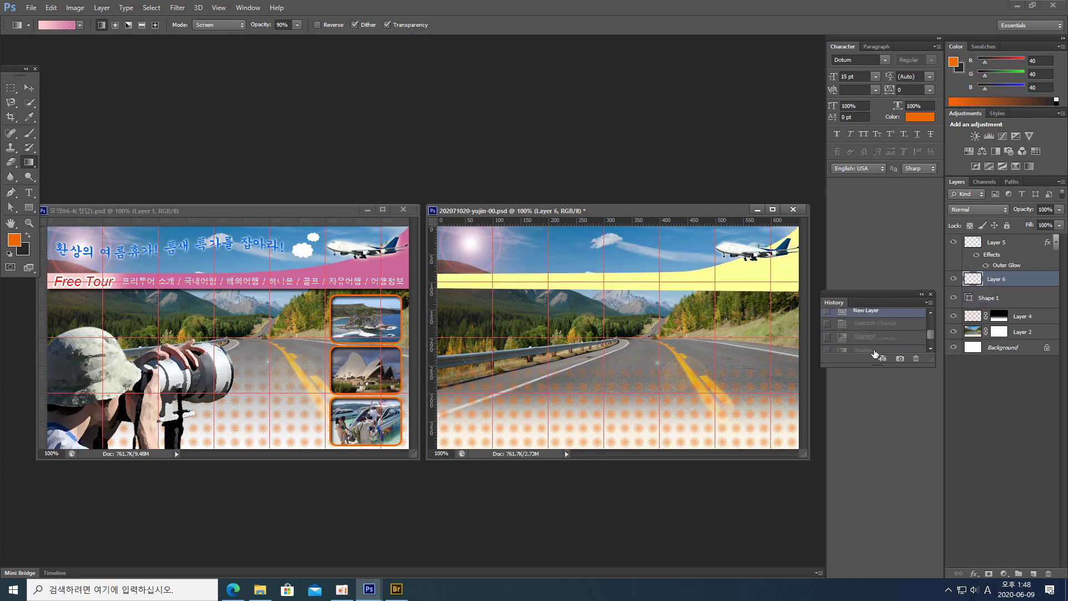
left_click_drag(440, 281, 811, 277)
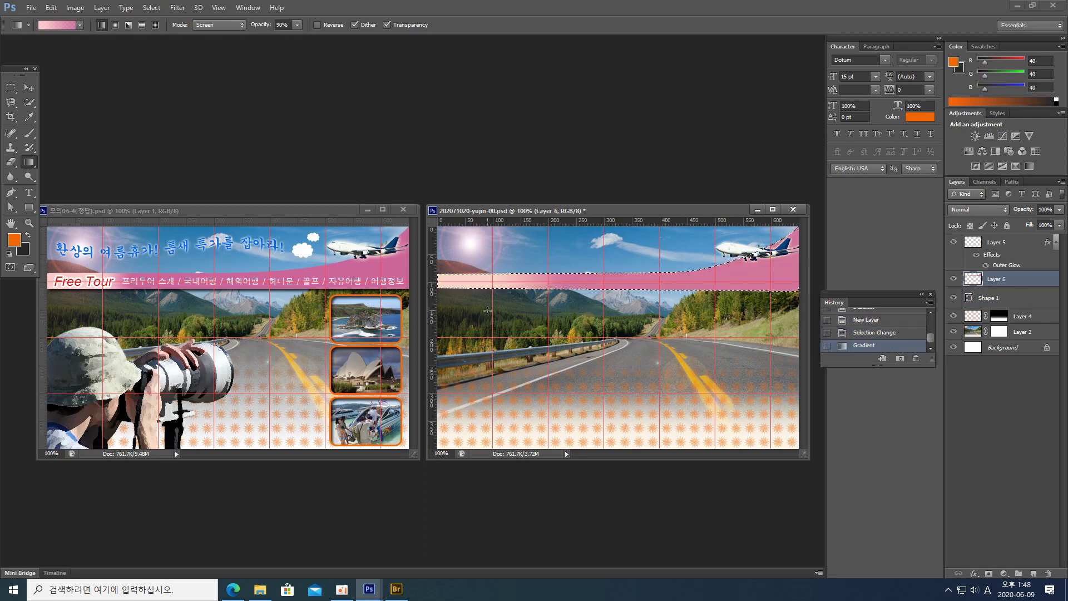
key("ctrl+z")
key("ctrl+z")
key("ctrl+d")
key("ctrl+Down")
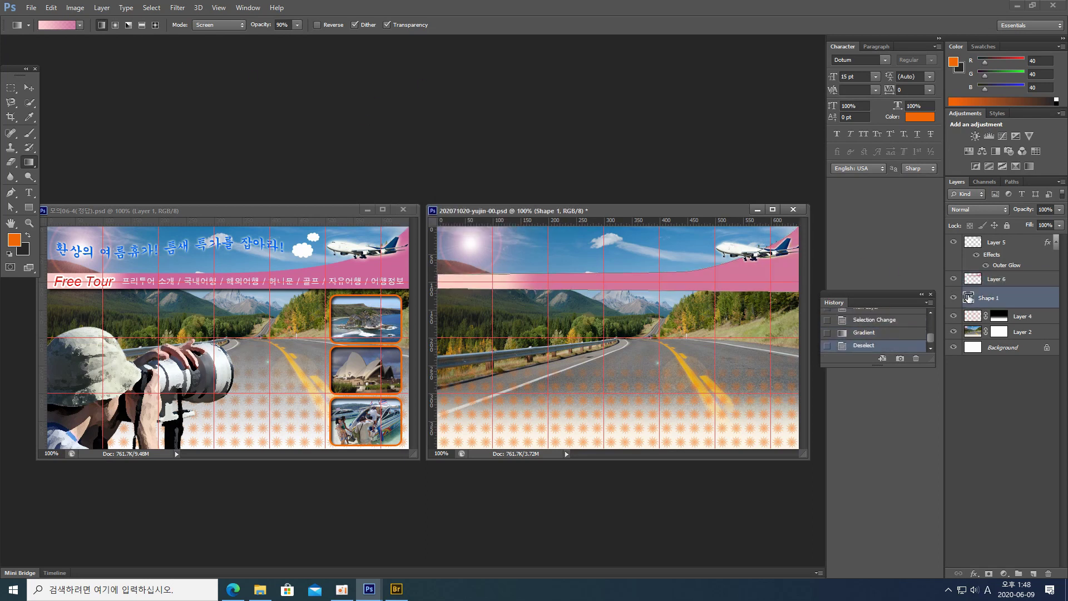
- Adjust the airplane layer and check the airplane and pink band layer styles
left_click(996, 242)
key("ctrl+t")
key("Return")
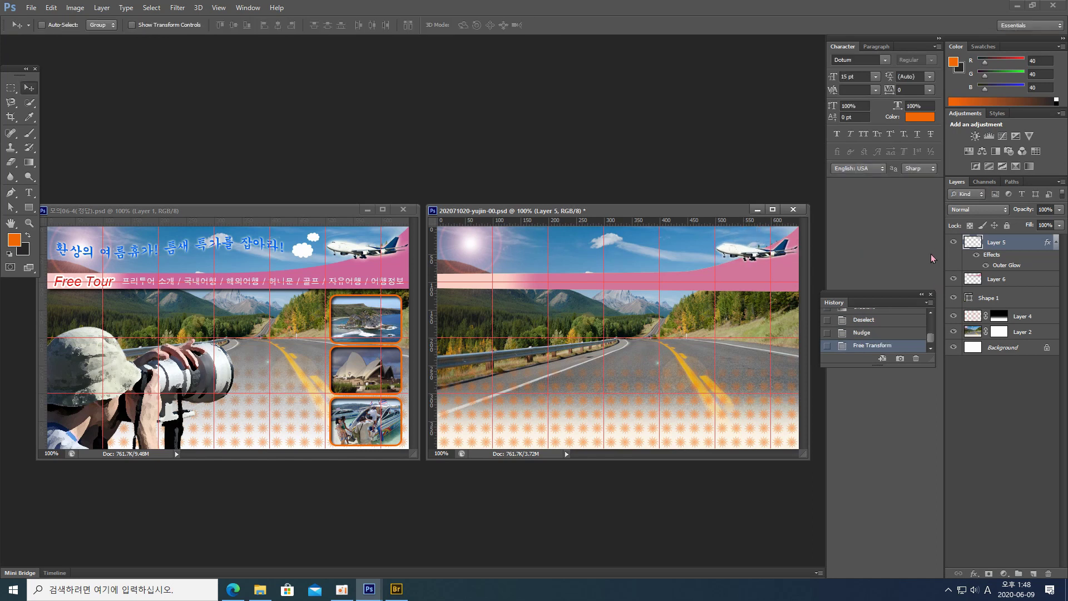
double_click(971, 255)
key("Escape")
double_click(1029, 278)
key("Escape")
- Edit the pink gradient preset and give the band a drop shadow
key("g")
left_click(66, 24)
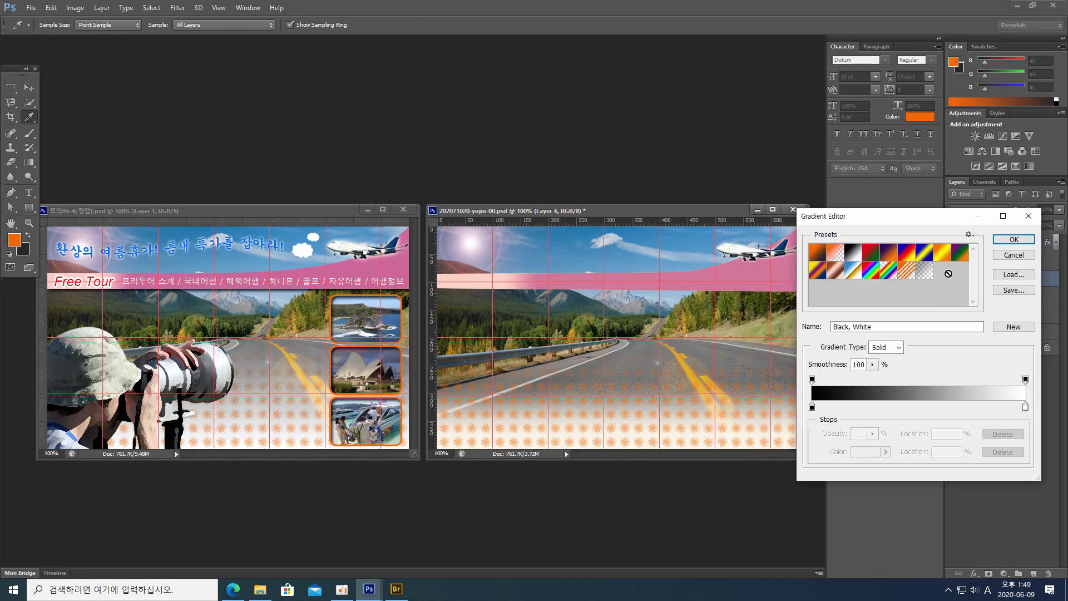
double_click(1026, 406)
left_click(901, 281)
left_click(1014, 239)
left_click(974, 573)
left_click(1002, 473)
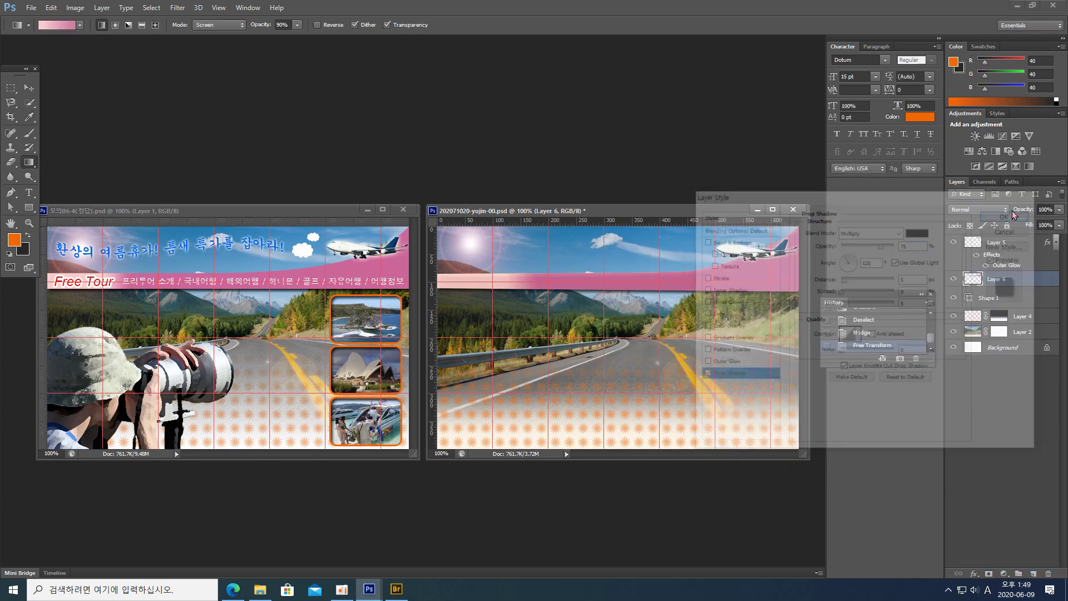
key("Escape")
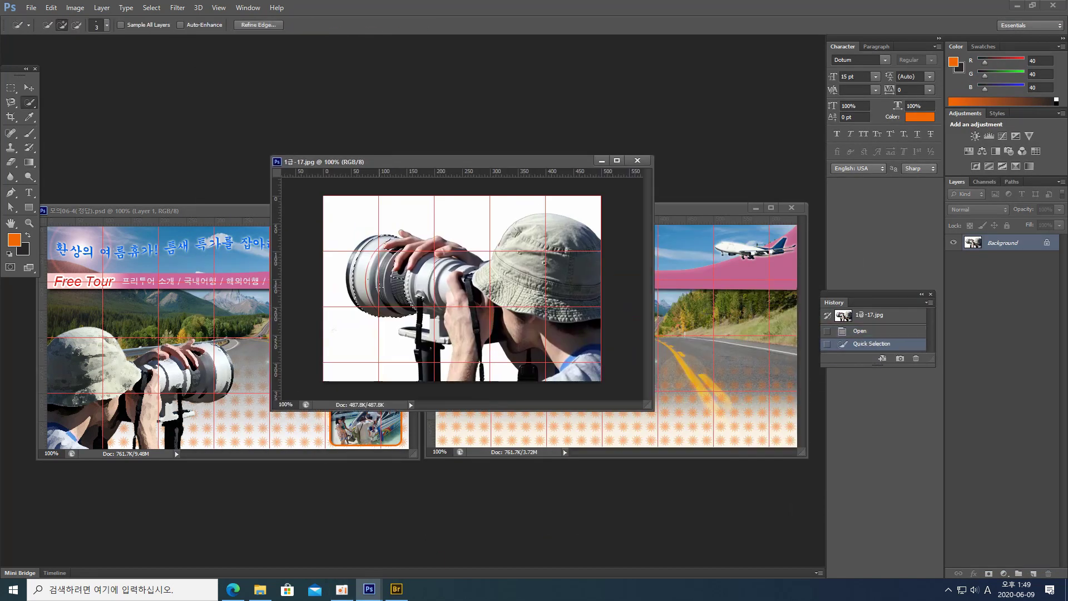
- Extend the photographer selection to include the camera mount
left_click(406, 325)
key("ctrl+plus")
key("ctrl+plus")
key("ctrl+plus")
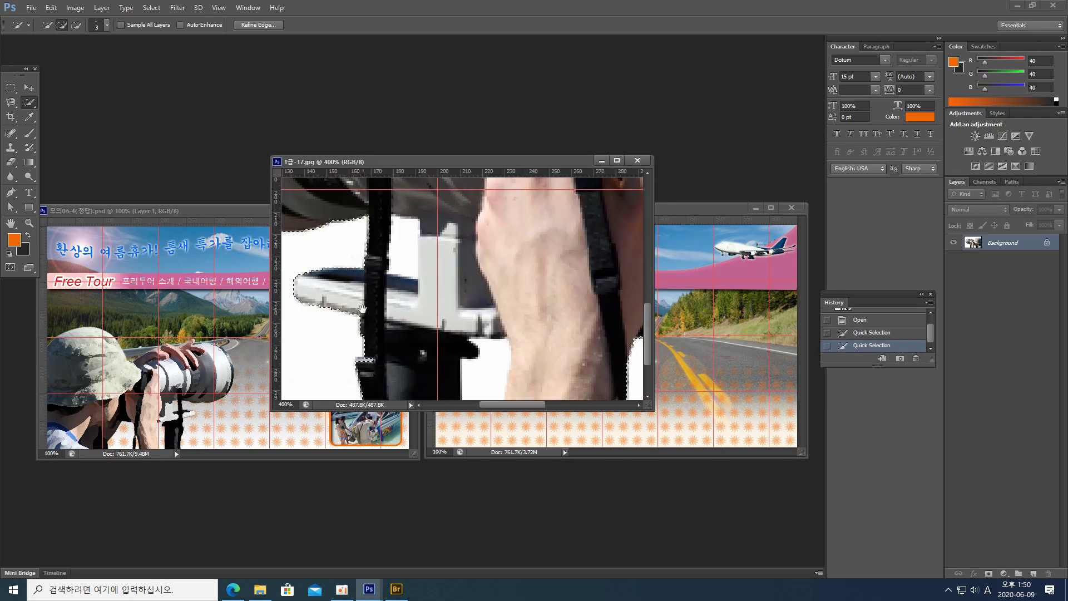
left_click_drag(454, 356, 453, 341)
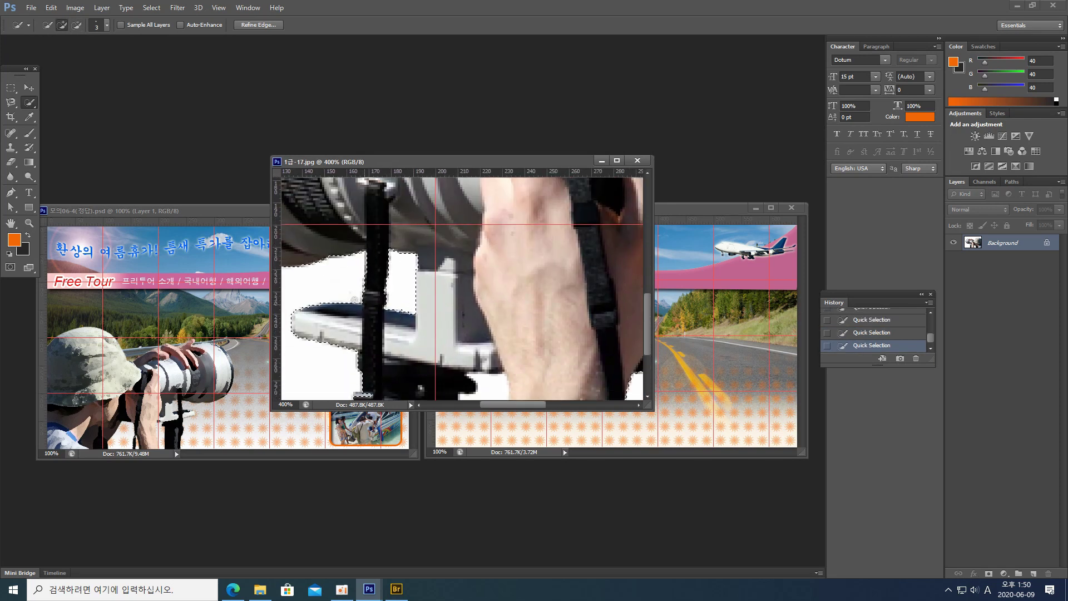
left_click_drag(355, 300, 541, 303)
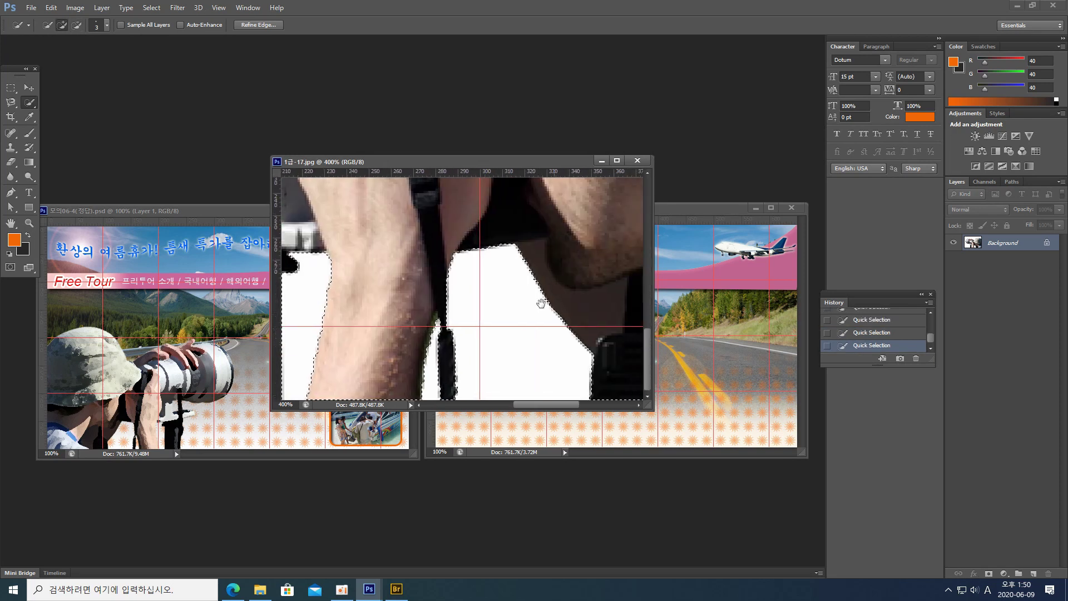
scroll(540, 303, "up", 5)
key("alt")
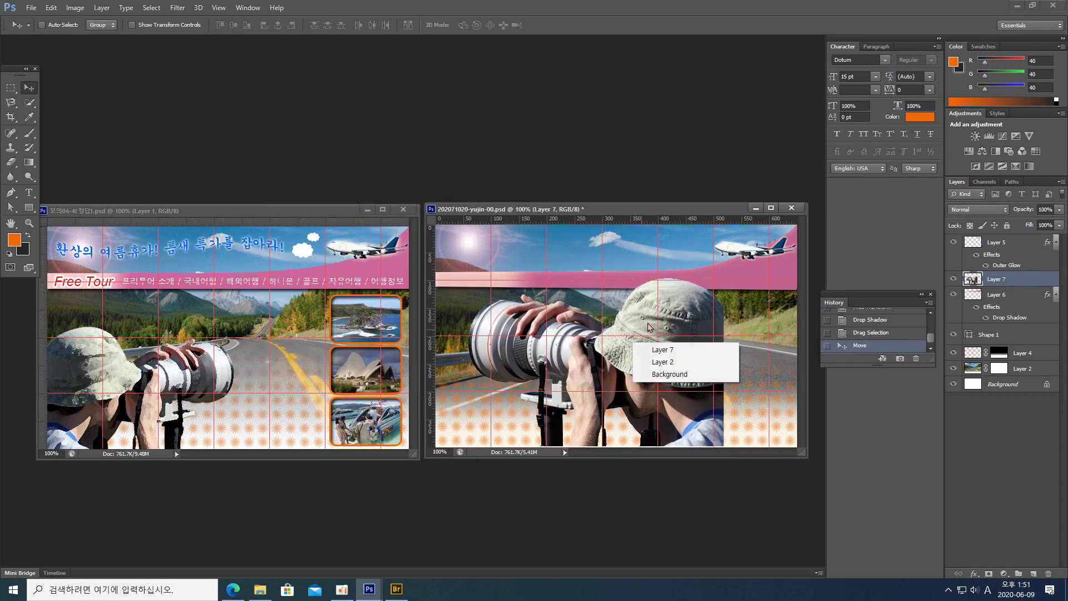
- Flip the photographer horizontally, scale him to about 71%, and move him lower-left
key("ctrl+t")
right_click(662, 349)
left_click(749, 523)
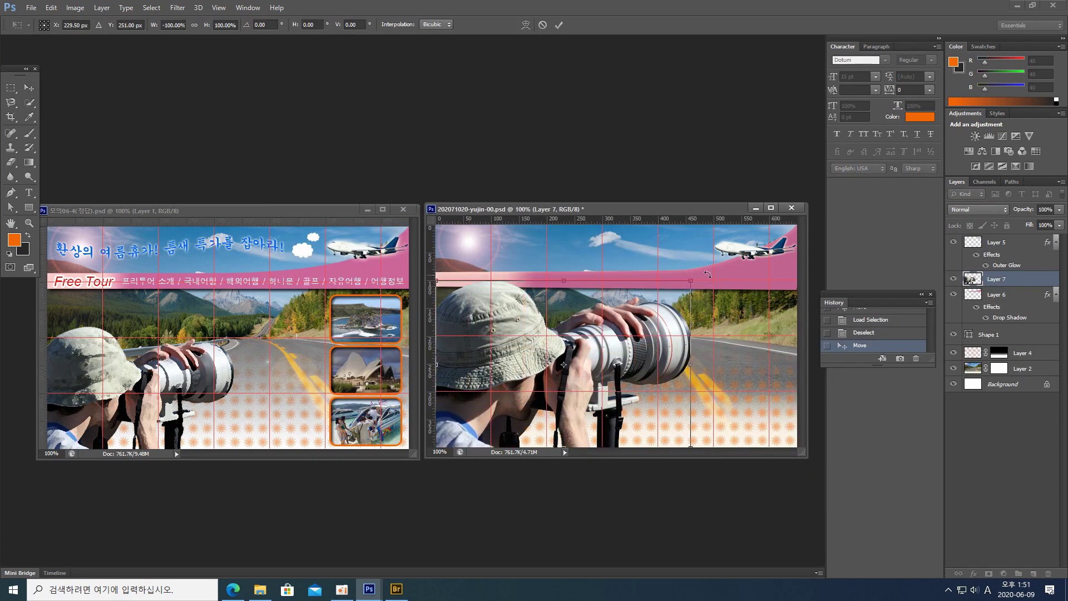
mouse_move(723, 268)
left_mouse_down()
mouse_move(533, 389)
mouse_move(620, 327)
left_mouse_up()
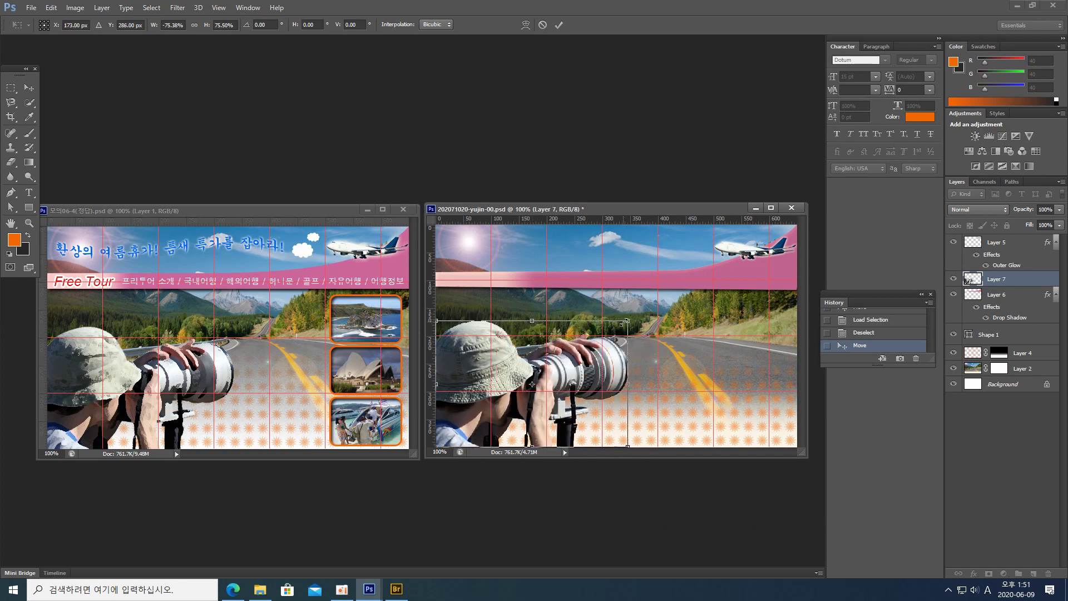
left_click_drag(602, 392, 604, 392)
left_click_drag(438, 388, 437, 387)
key("Return")
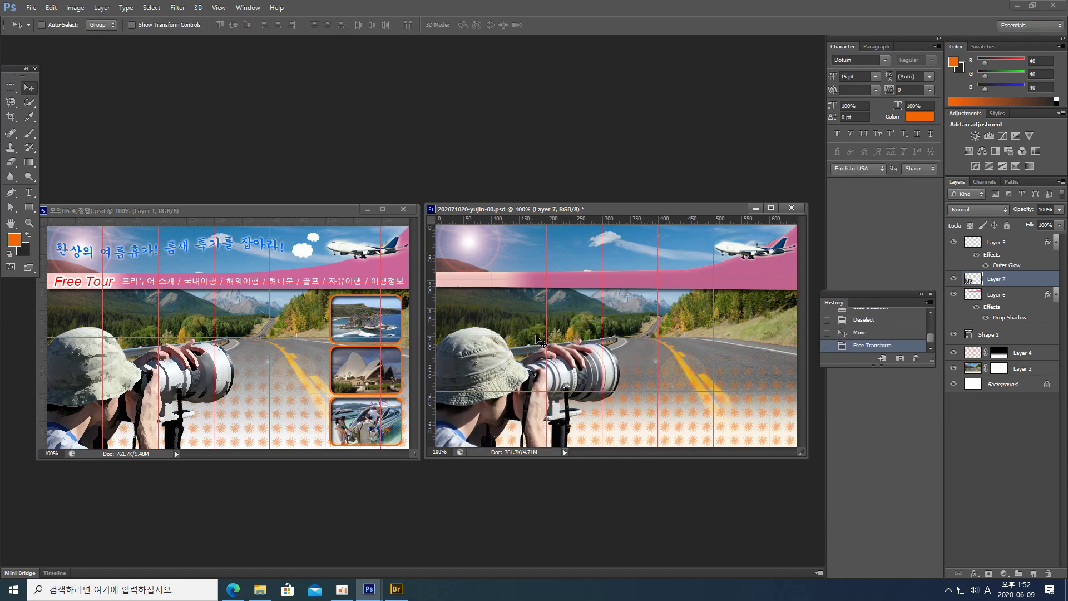
- Apply a painterly Filter Gallery effect to the photographer
left_click(177, 7)
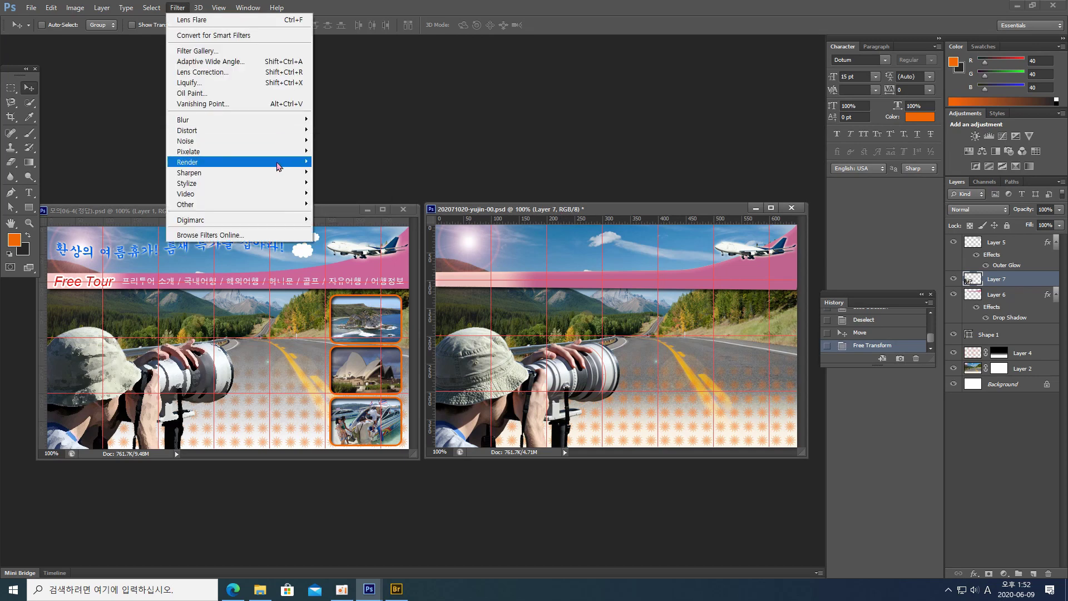
key("Escape")
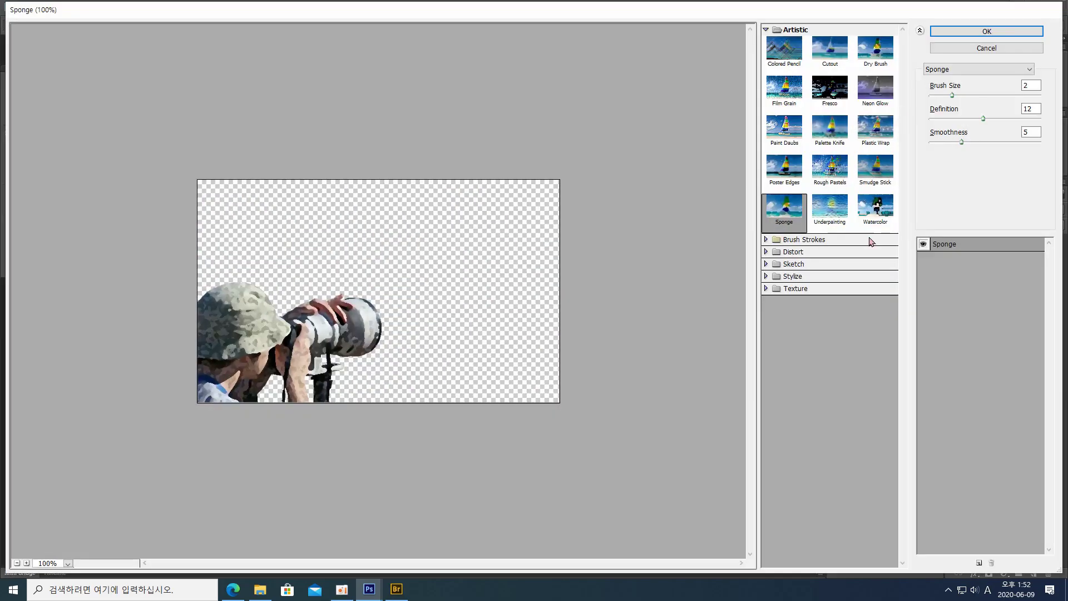
left_click(871, 239)
left_click(840, 374)
key("Escape")
left_click(177, 7)
mouse_move(185, 193)
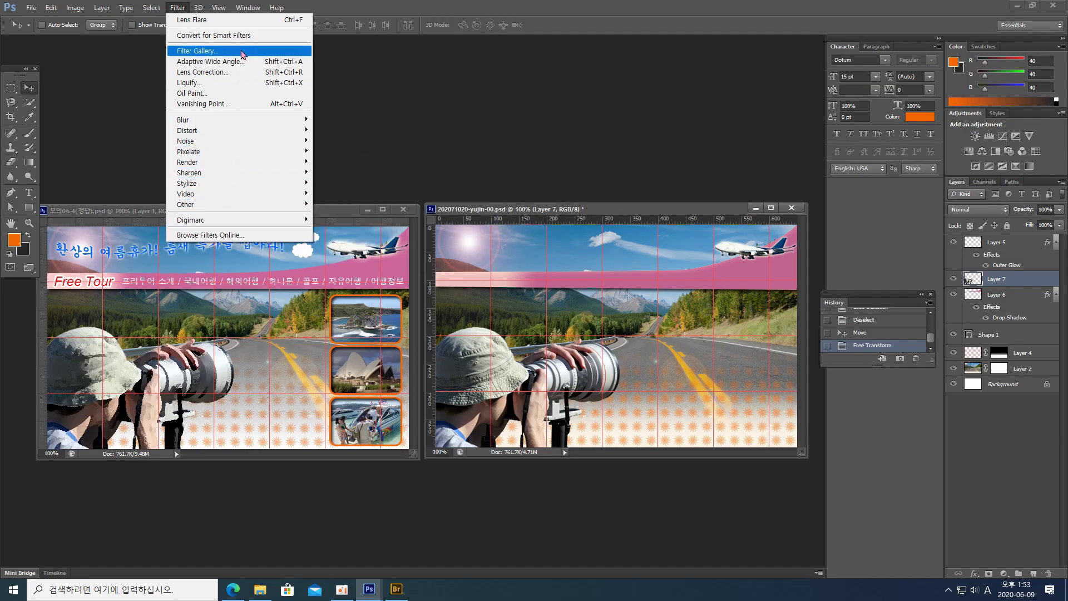
left_click(197, 51)
key("Return")
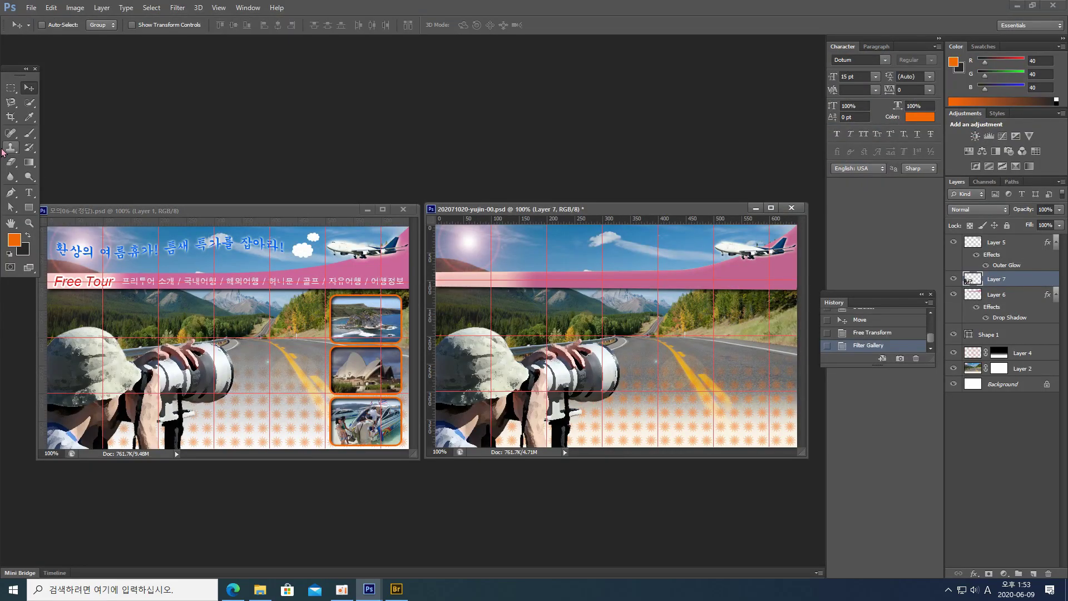
right_click(29, 207)
- Draw a pale yellow rounded box on the right of the banner and remove the duplicate
left_click(67, 219)
mouse_move(714, 314)
left_mouse_down()
mouse_move(787, 388)
mouse_move(760, 369)
mouse_move(754, 318)
mouse_move(793, 342)
mouse_move(752, 367)
left_mouse_up()
key("v")
key("Return")
key("Delete")
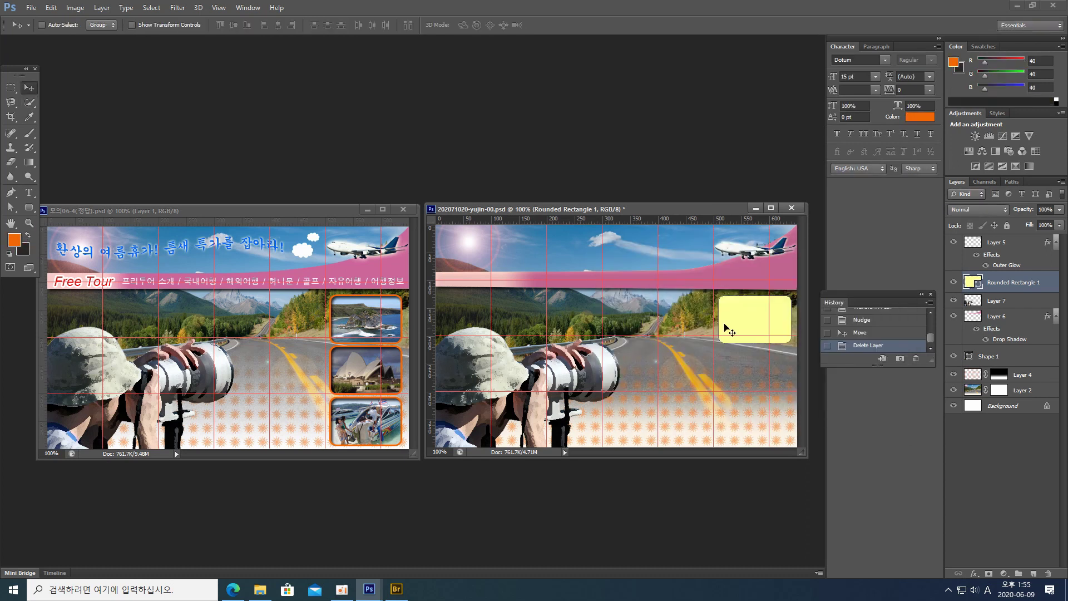
- Bring the coastline photo into the banner and shrink it to the box's size
left_click(397, 588)
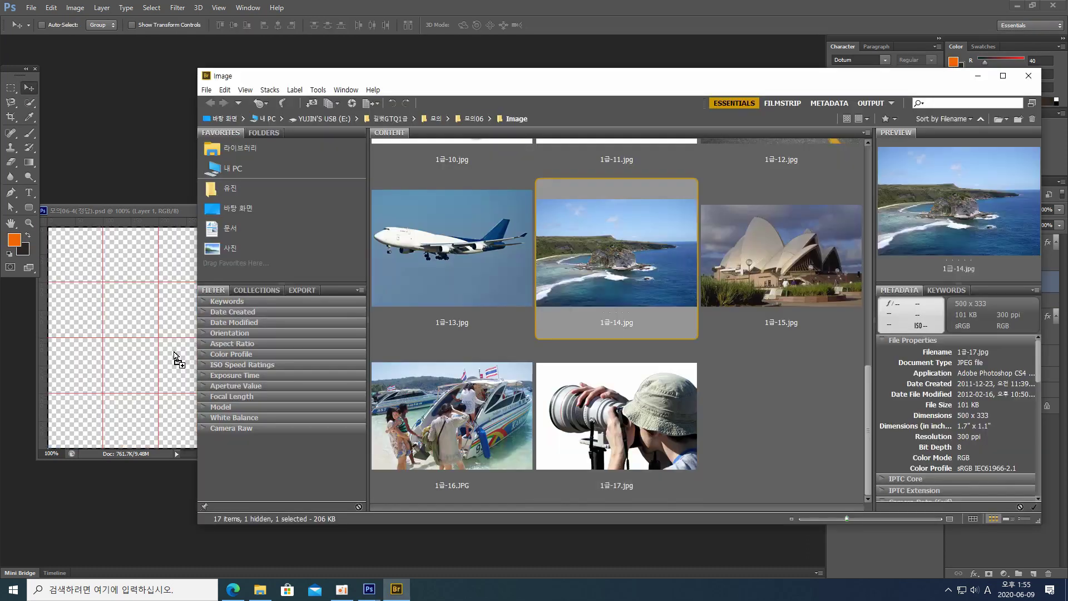
left_click(178, 359)
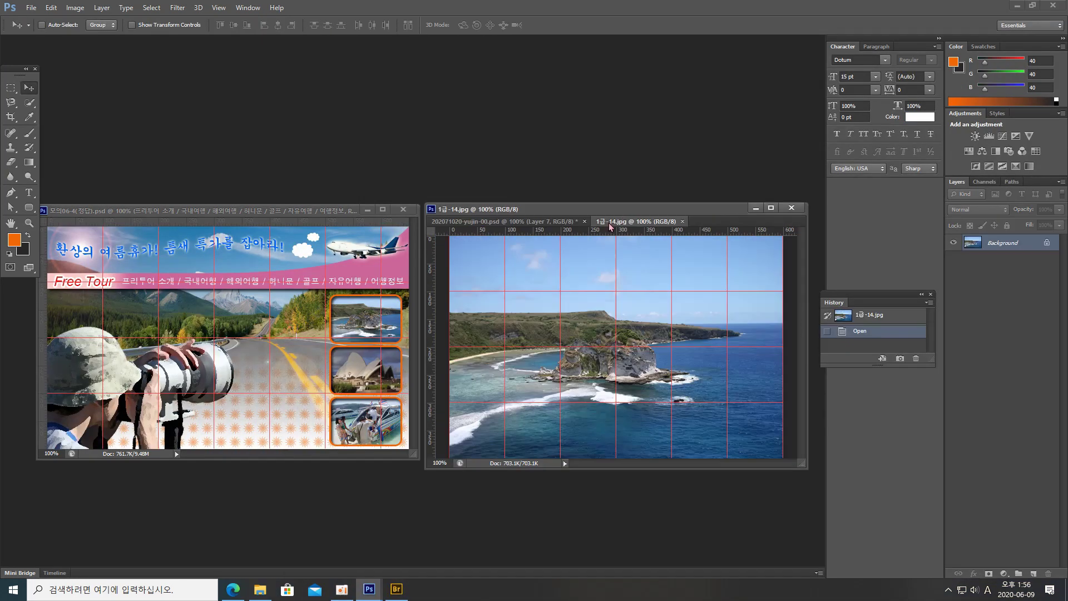
left_click_drag(612, 334, 642, 368)
key("ctrl+t")
mouse_move(796, 226)
left_mouse_down()
mouse_move(653, 329)
mouse_move(763, 317)
mouse_move(717, 345)
left_mouse_up()
- Stack the coastline photo above the rounded box, resize it, and clip it to the box
key("Return")
key("ctrl+bracketright")
key("ctrl+t")
key("Return")
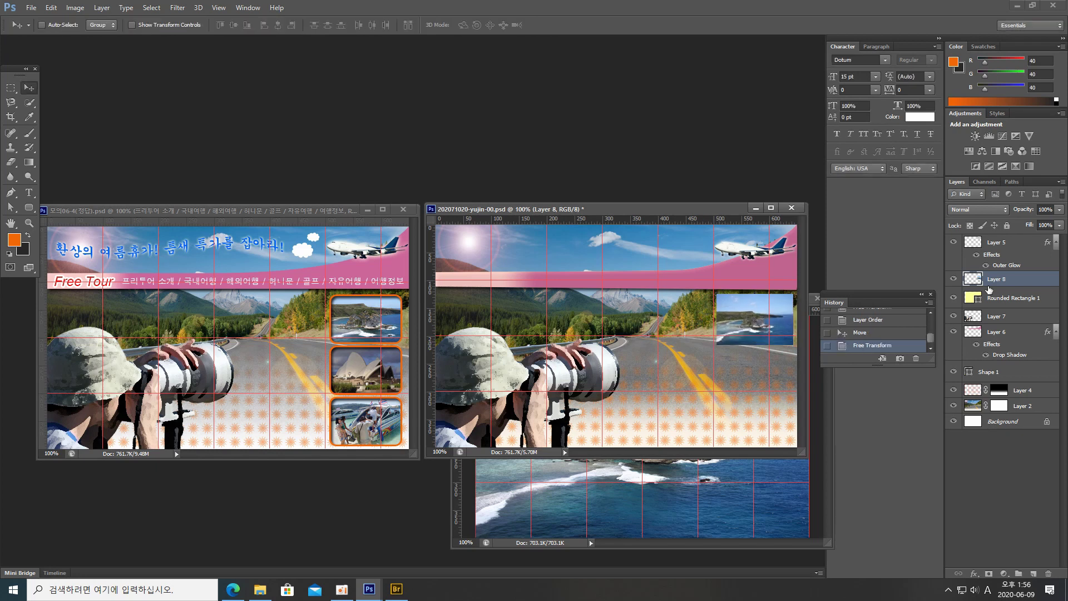
left_click(1001, 297)
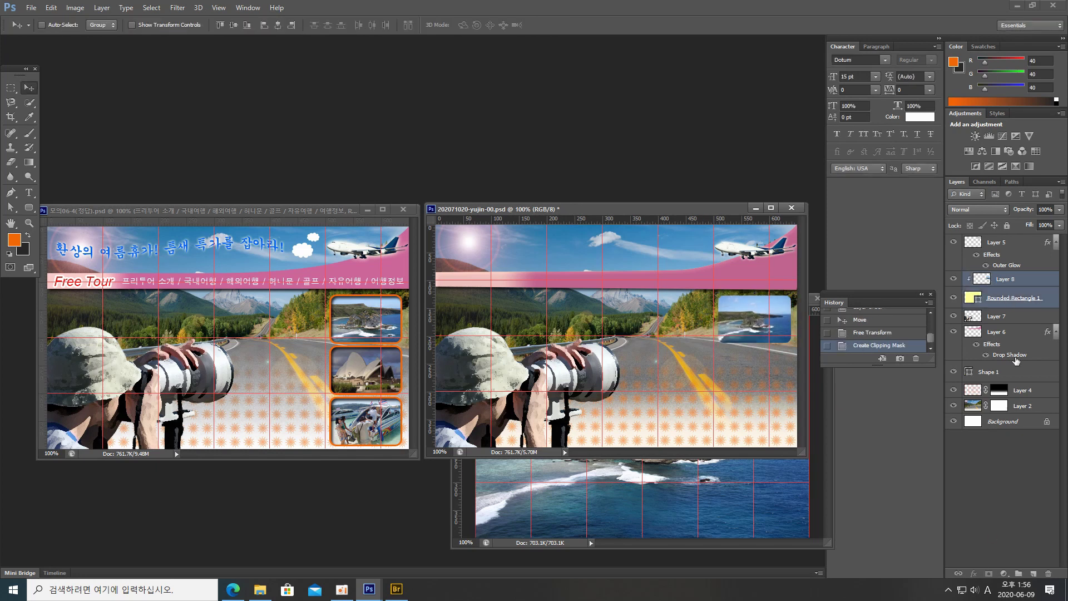
- Frame the rounded box with an orange stroke and an inner shadow
left_click(974, 573)
left_click(996, 462)
left_click(1000, 427)
left_click(975, 573)
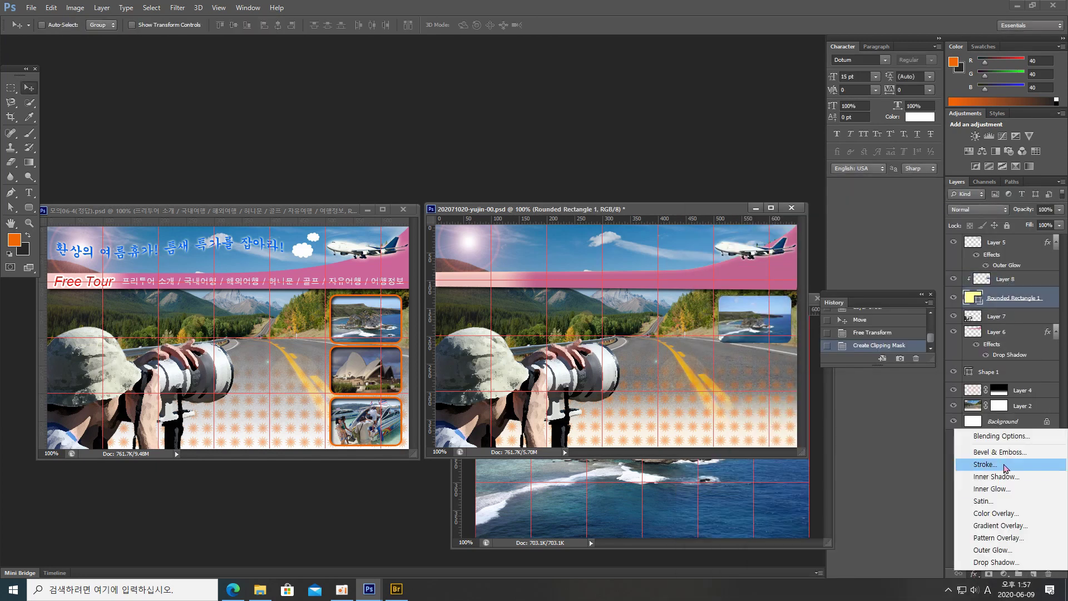
left_click(991, 462)
left_click(815, 501)
left_click(882, 262)
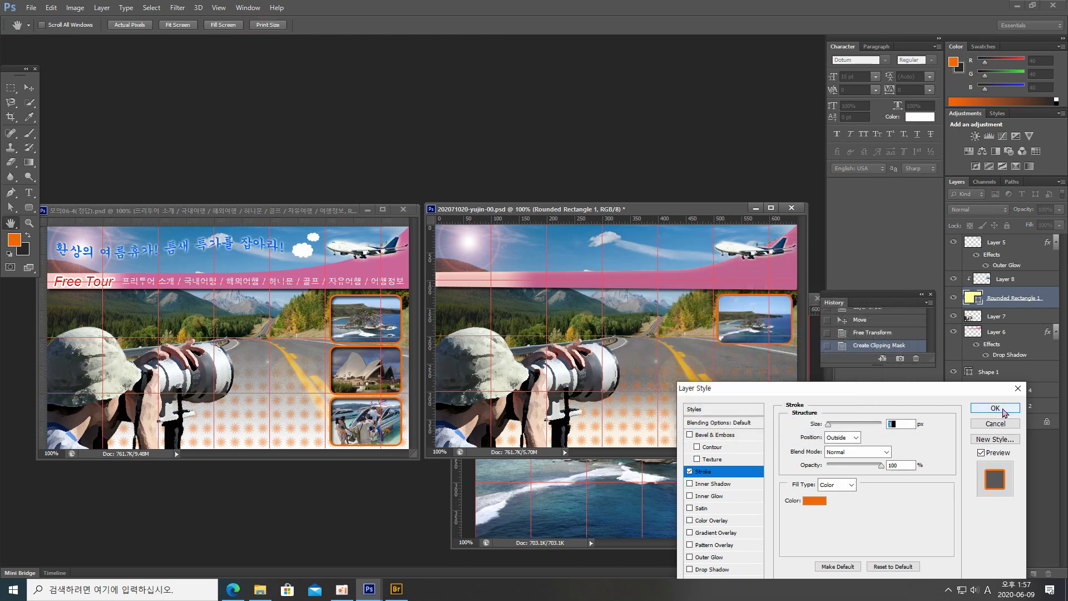
left_click(690, 484)
left_click(995, 408)
key("v")
mouse_move(731, 320)
left_mouse_down()
mouse_move(732, 378)
mouse_move(732, 319)
left_mouse_up()
- Shrink the framed photo slightly and duplicate it below for the next frames
key("ctrl+t")
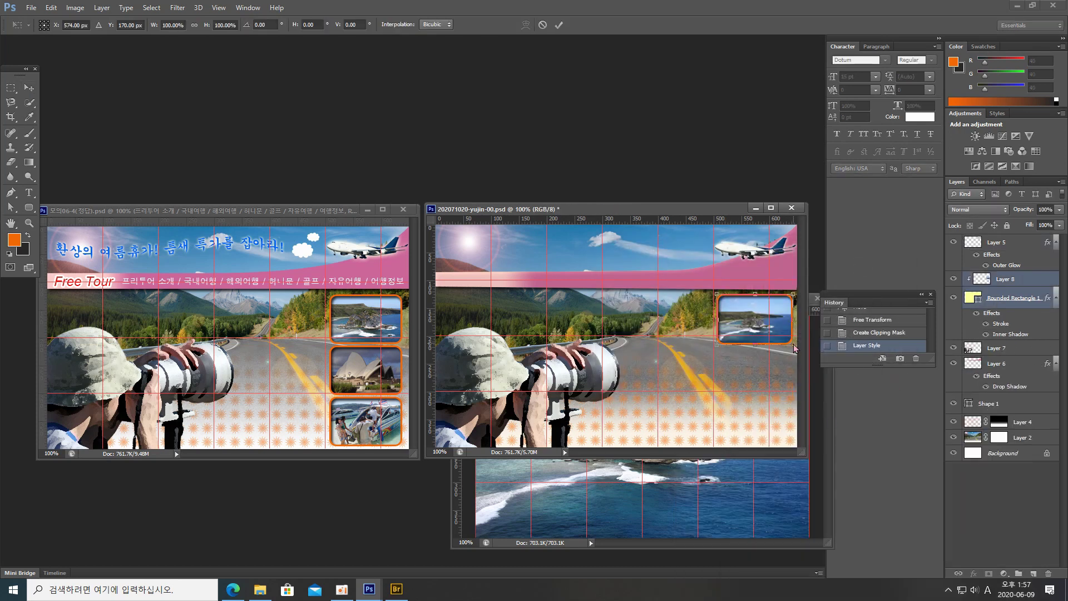
left_click_drag(793, 345, 790, 344)
key("Return")
left_click_drag(745, 317, 746, 420)
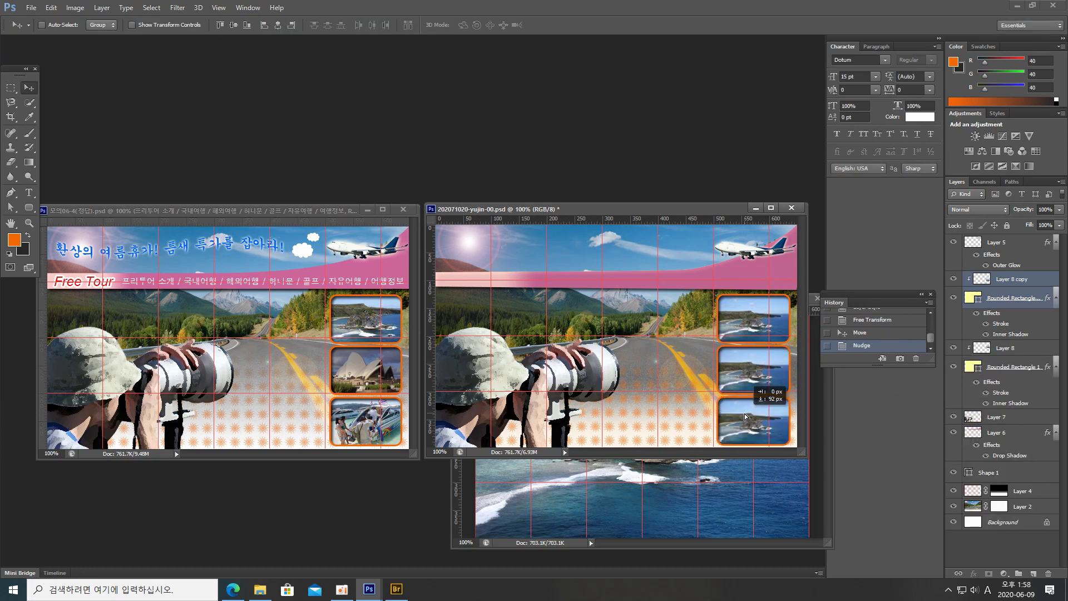
key("Down")
key("ctrl+alt+z")
key("ctrl+alt+z")
key("ctrl+alt+z")
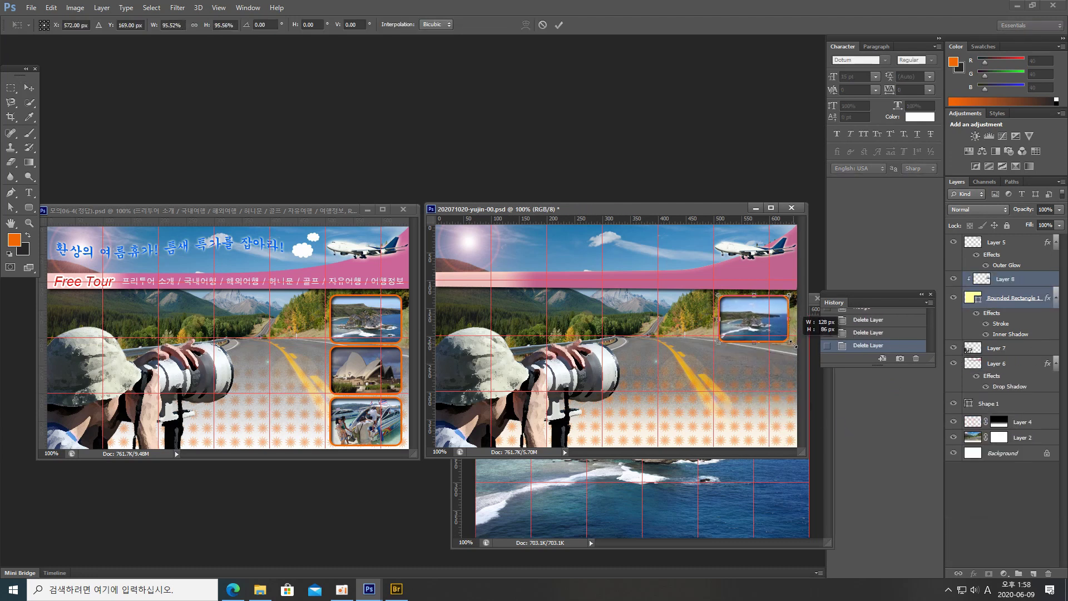
key("ctrl+shift+z")
key("ctrl+shift+z")
key("ctrl+shift+z")
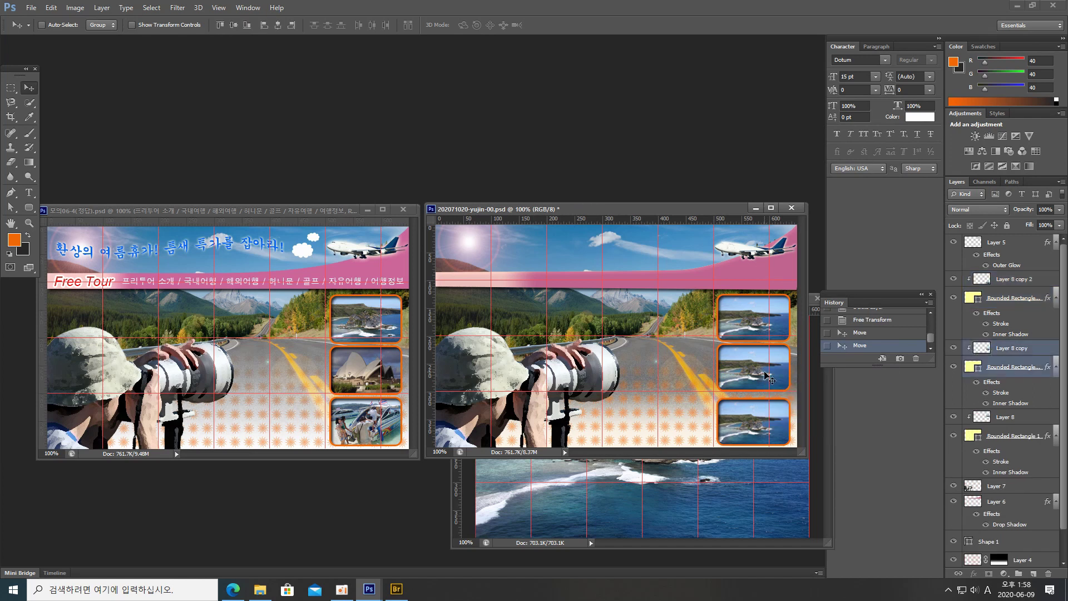
key("Up")
- Align the frames and merge the top photo with its rounded frame
left_click(1007, 348)
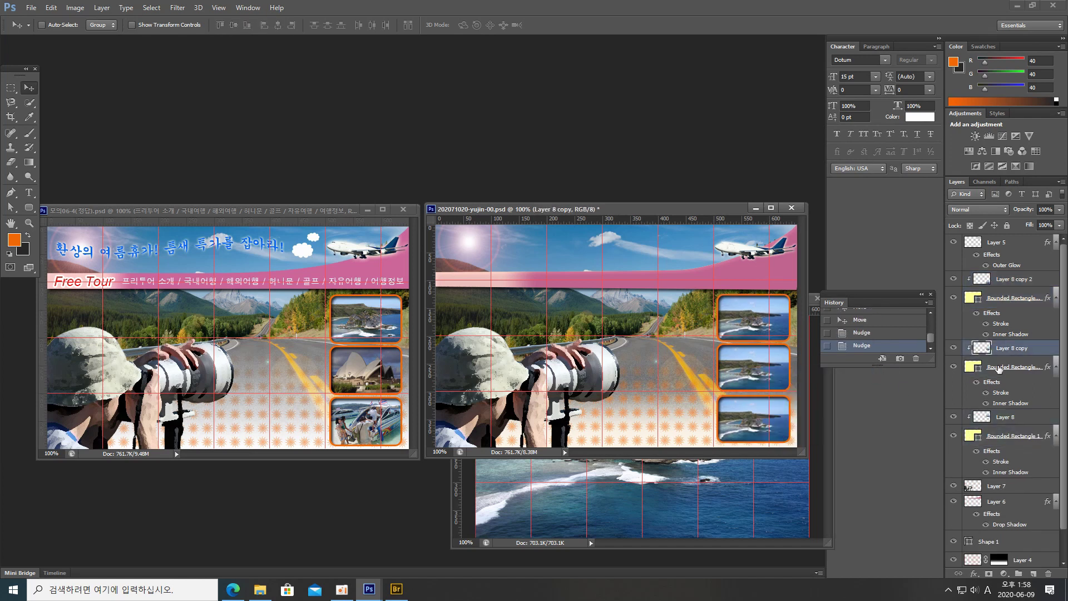
key("Up")
left_click(1007, 417)
key("ctrl+e")
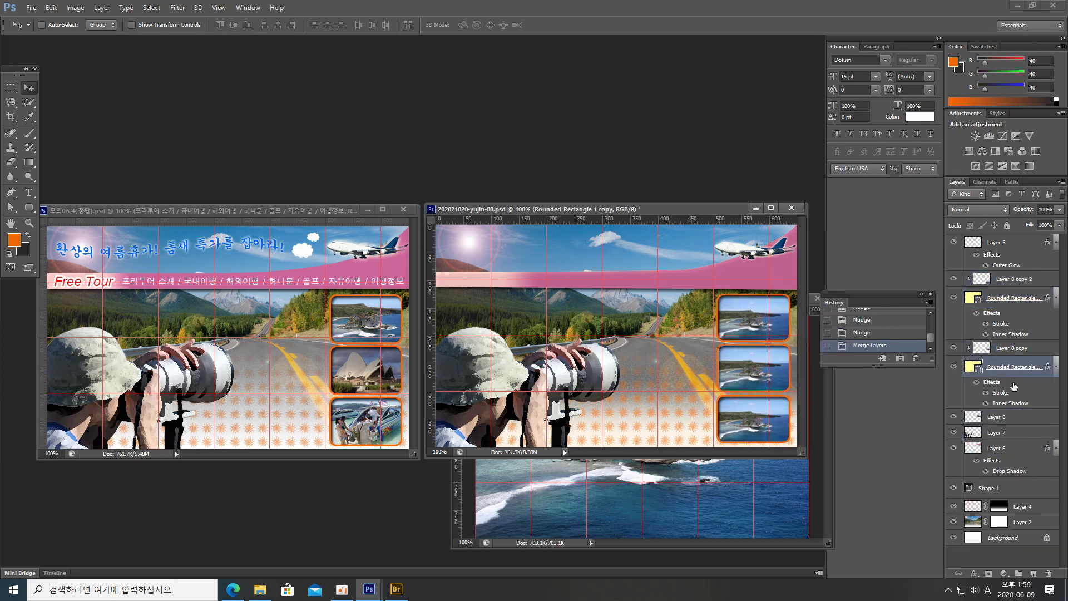
double_click(1000, 393)
key("Escape")
left_click(1007, 347)
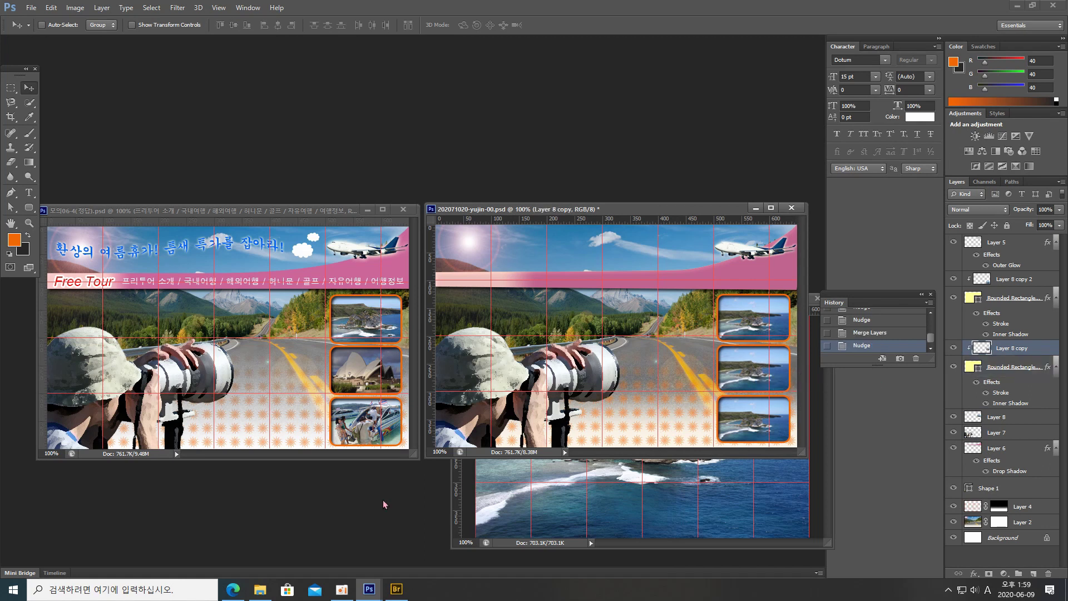
- Place the Sydney Opera House photo over the middle frame and clip it there
left_click_drag(382, 503, 646, 334)
left_click_drag(603, 393, 707, 393)
key("Return")
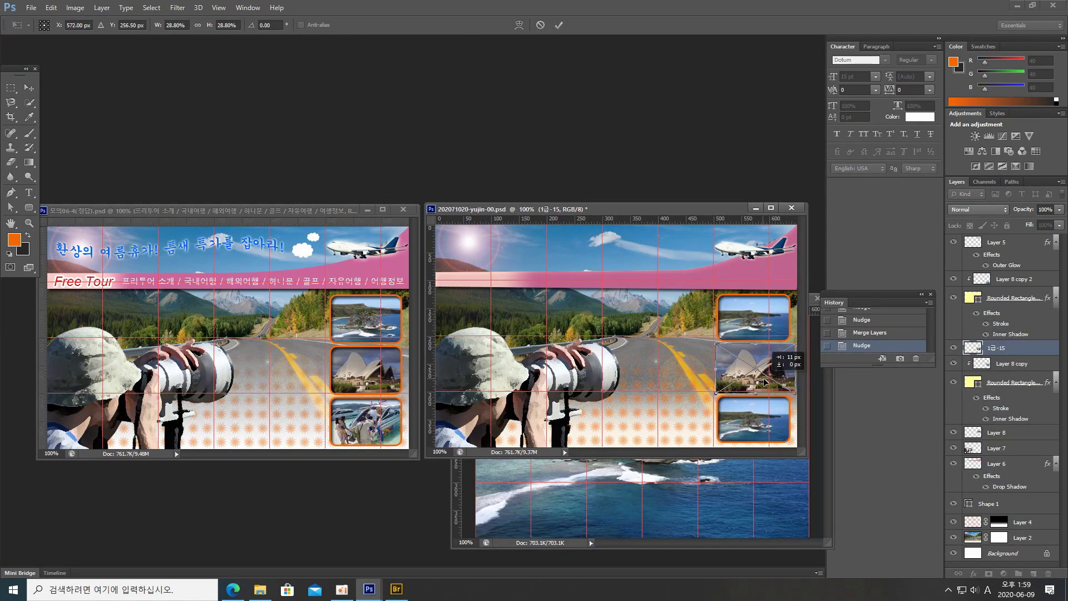
key("Delete")
key("ctrl+alt+g")
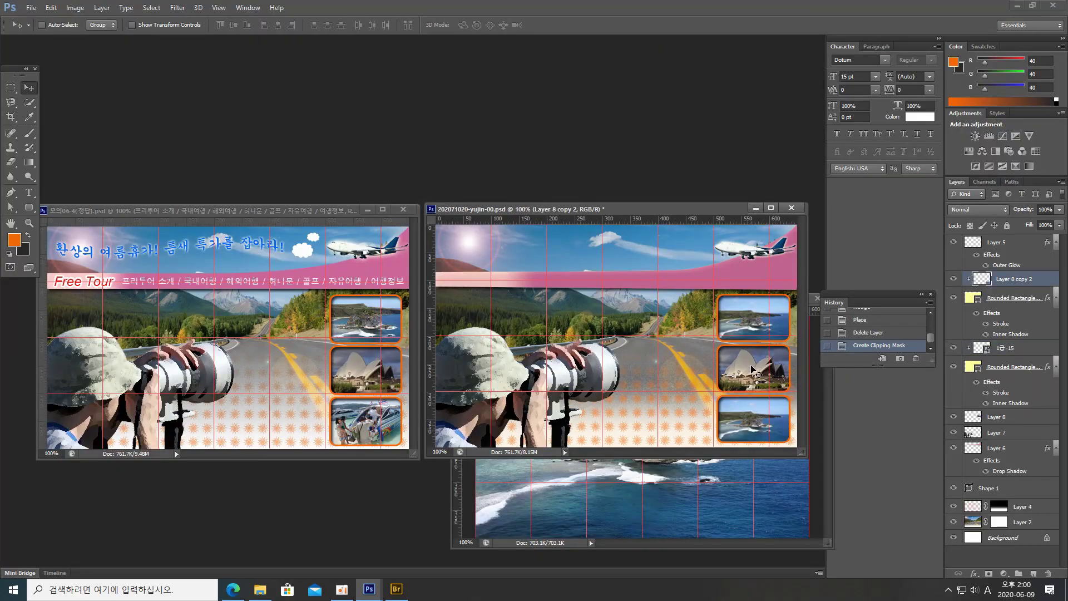
left_click_drag(742, 380, 743, 383)
scroll(860, 333, "up", 3)
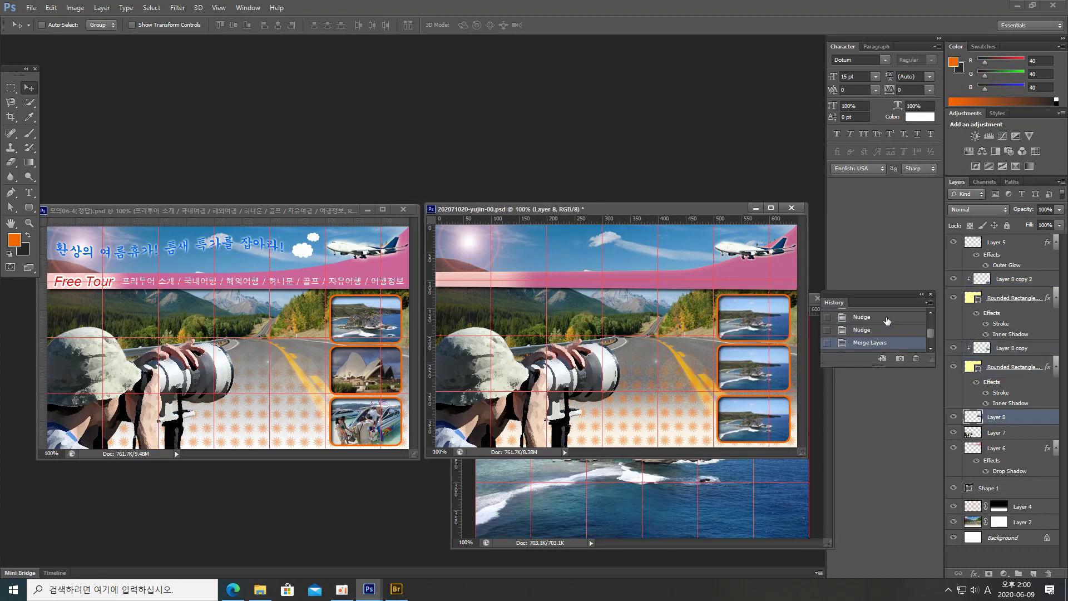
left_click(859, 333)
- Reposition the Sydney photo onto the middle frame and clip it, replacing the placeholder
key("ctrl+t")
key("Return")
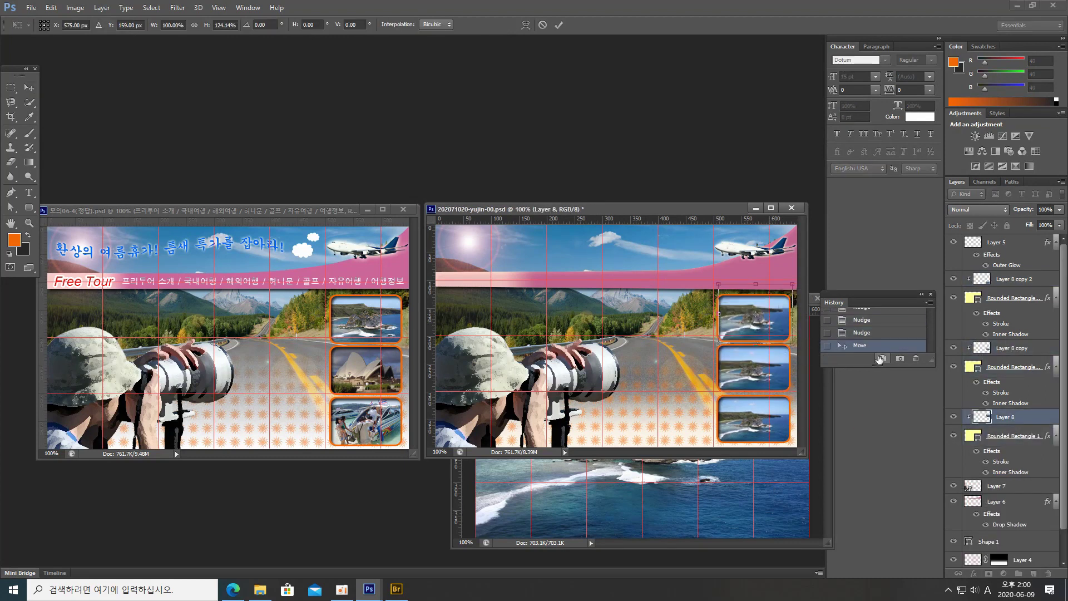
left_click_drag(688, 376, 799, 372)
key("Return")
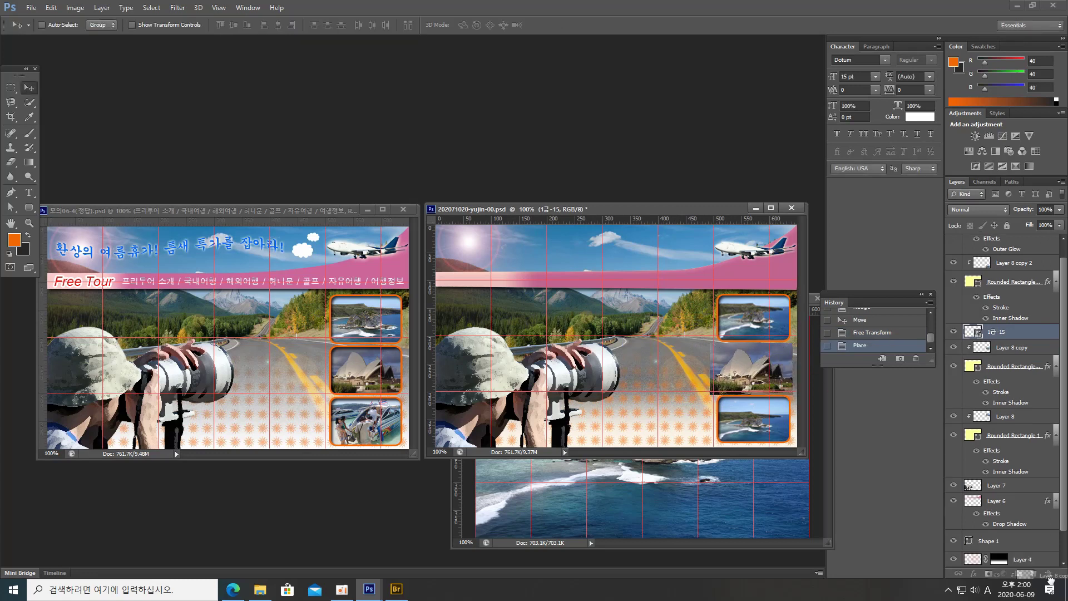
key("ctrl+alt+g")
- Place the next travel photo into the banner for the bottom frame
left_click(987, 279)
key("ctrl+alt+o")
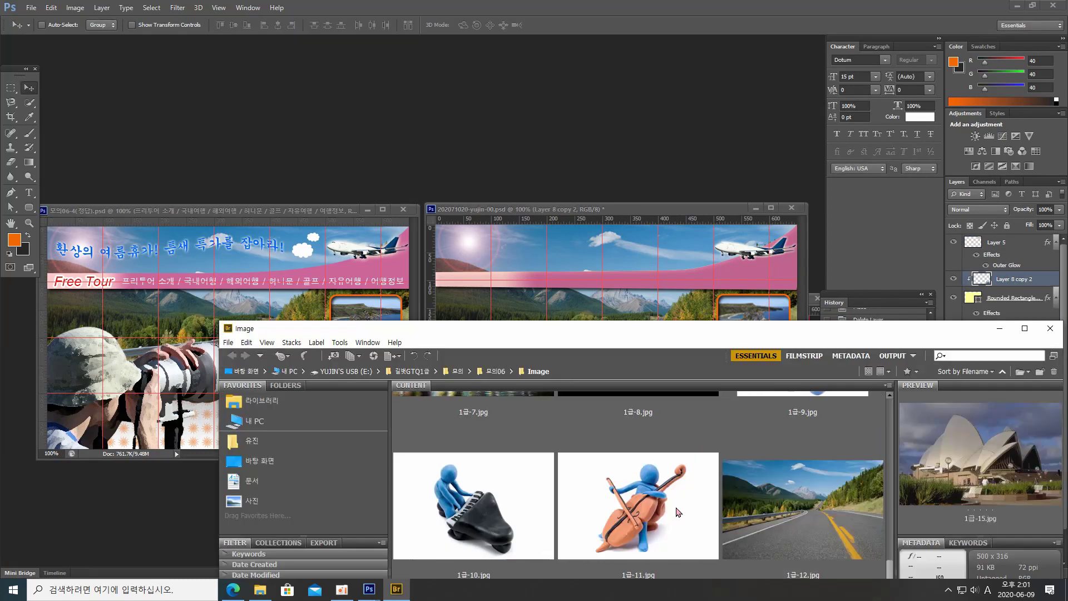
scroll(612, 334, "down", 3)
key("ctrl+alt+o")
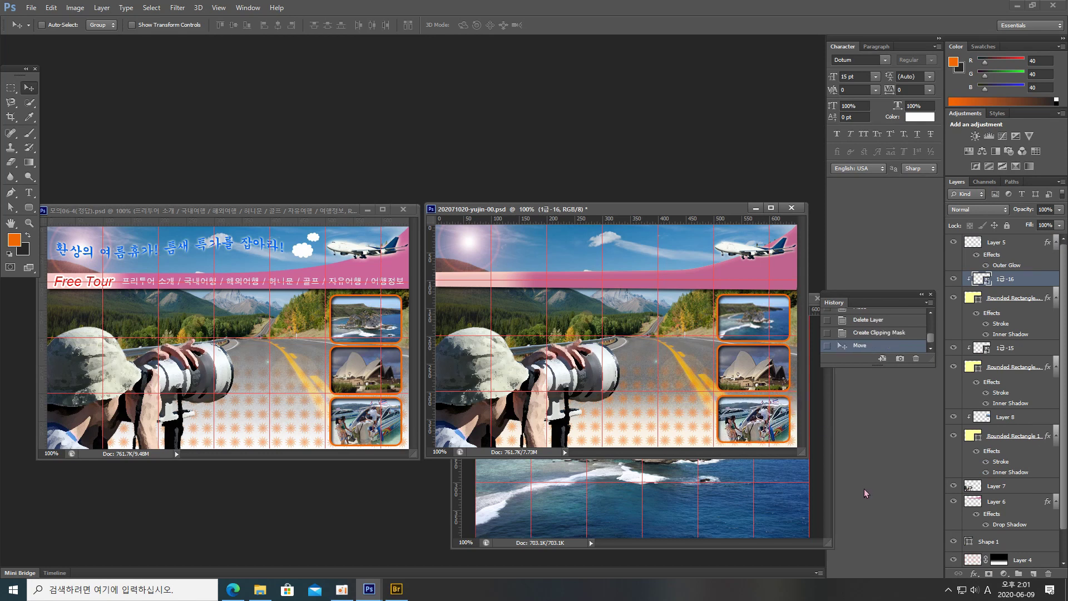
- Nudge the bottom photo into line and browse the custom shape presets
key("Up")
left_click(1014, 368)
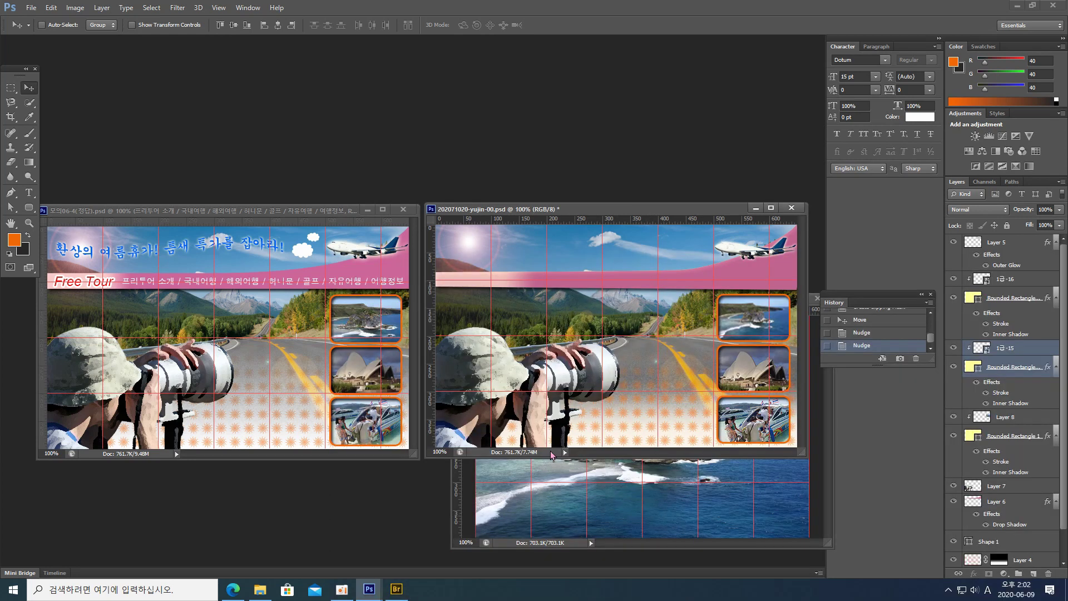
key("u")
left_click(422, 25)
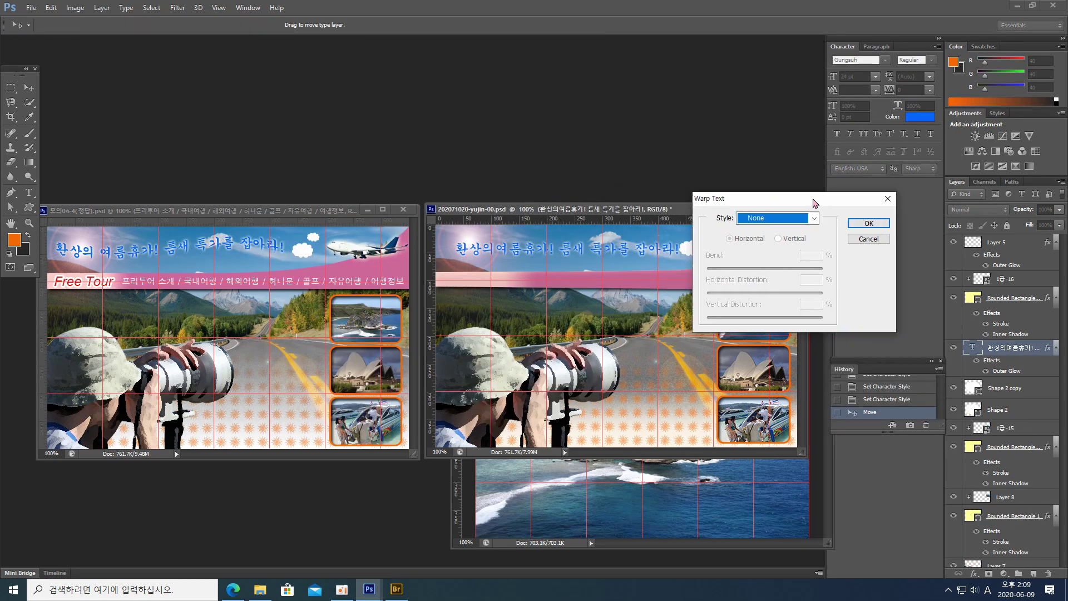
- Warp the Korean title with the Flag style and start a text line beneath it
left_click(777, 218)
left_click(789, 350)
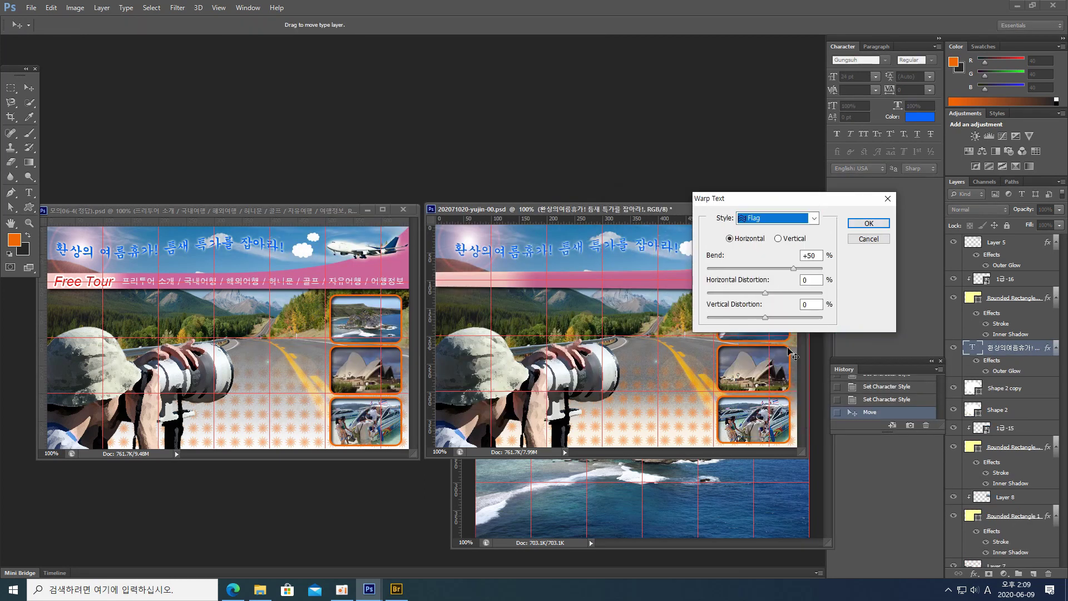
key("Return")
left_click_drag(573, 241, 591, 245)
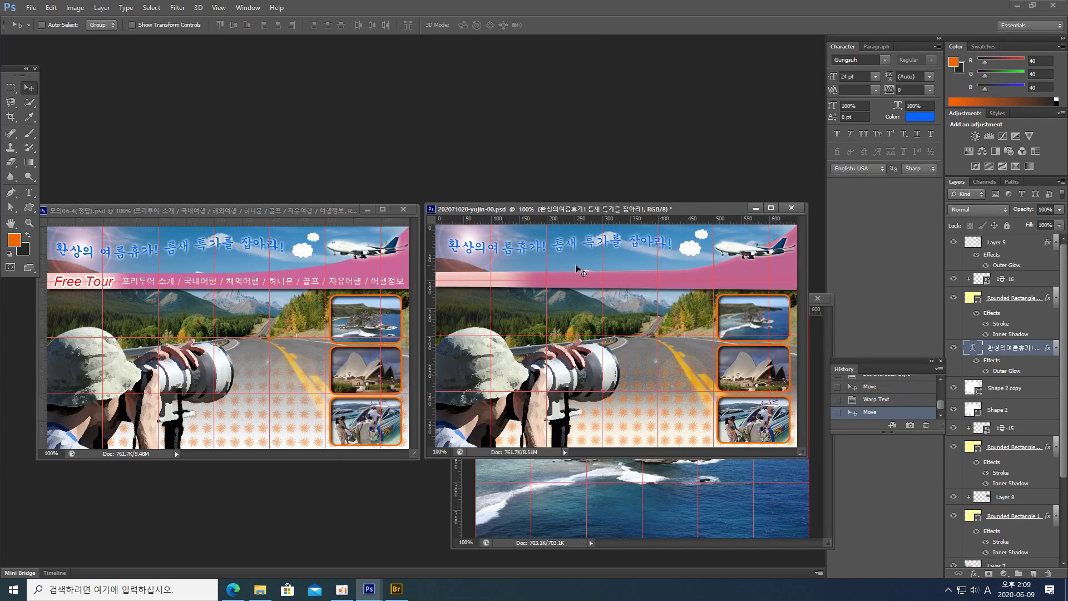
key("t")
left_click(460, 275)
type("Free Tour")
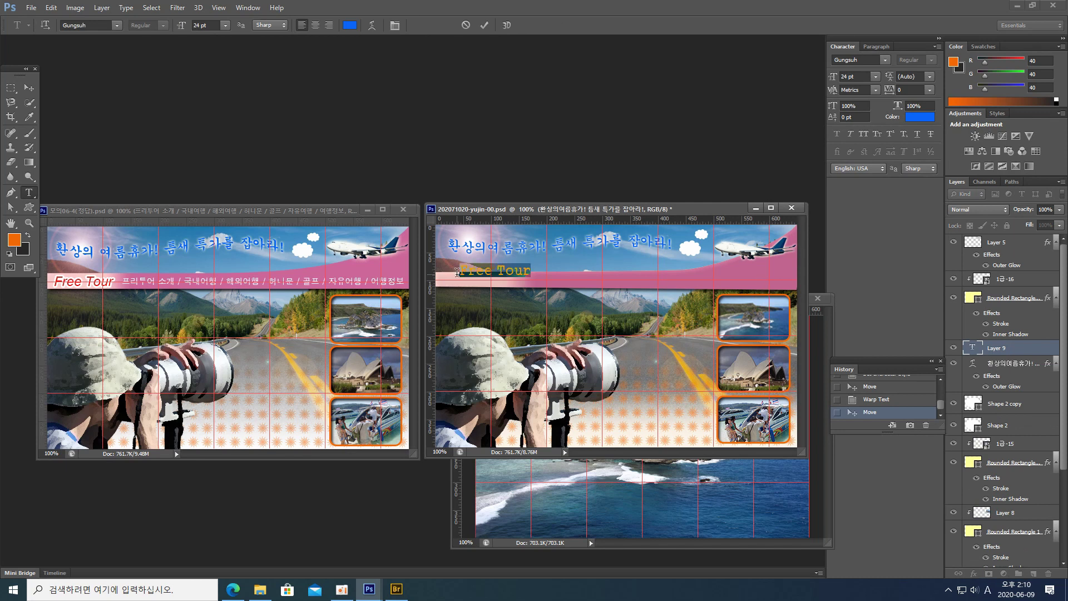
- Set the Free Tour text to red Arial Italic
left_click(885, 59)
left_click(910, 178)
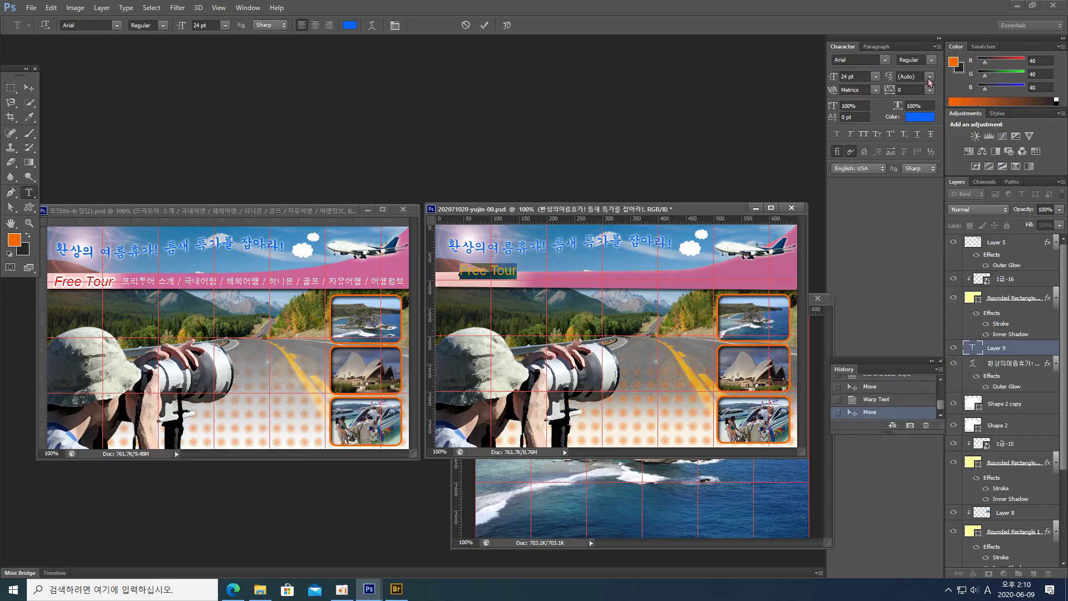
left_click(918, 116)
left_click(882, 261)
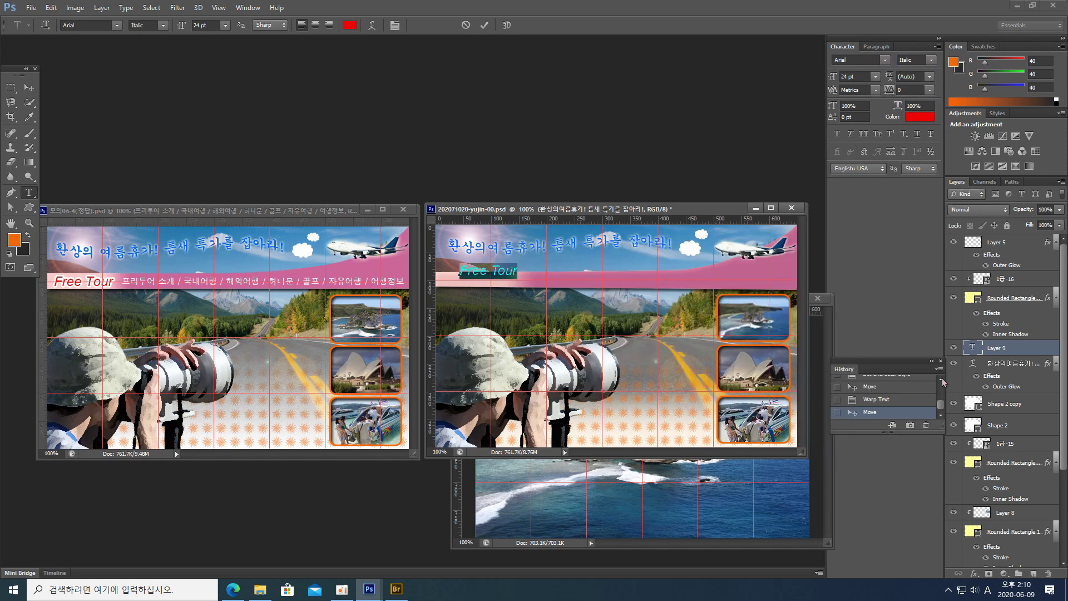
- Outline Free Tour with a black stroke and move it to the pink bar's left end
double_click(1035, 348)
left_click(703, 472)
left_click(850, 485)
left_click(810, 500)
key("Return")
left_click(995, 408)
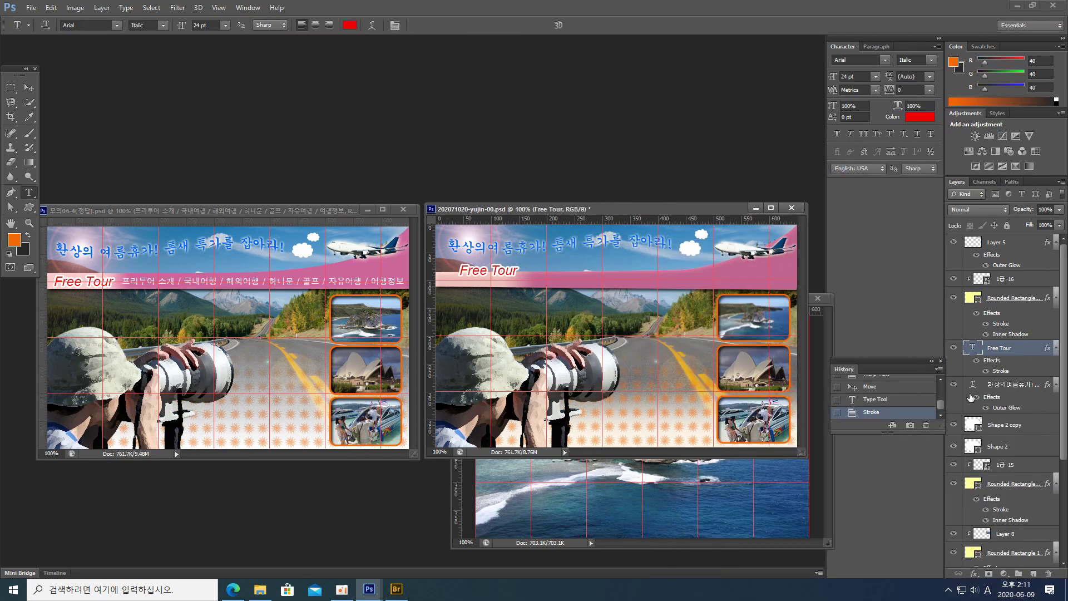
key("v")
left_click_drag(510, 280, 488, 290)
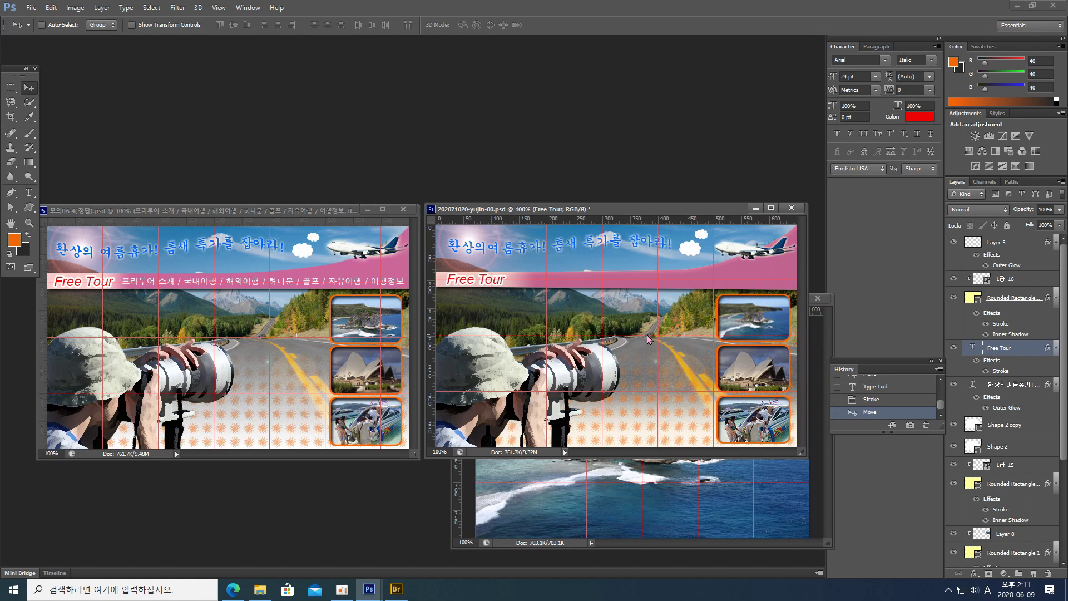
- Type the Korean travel-category menu line (including '허니문'), then shrink it and shift it lower
key("t")
left_click(538, 280)
type("프리투어 소개 / 국내여행 / 해외여행")
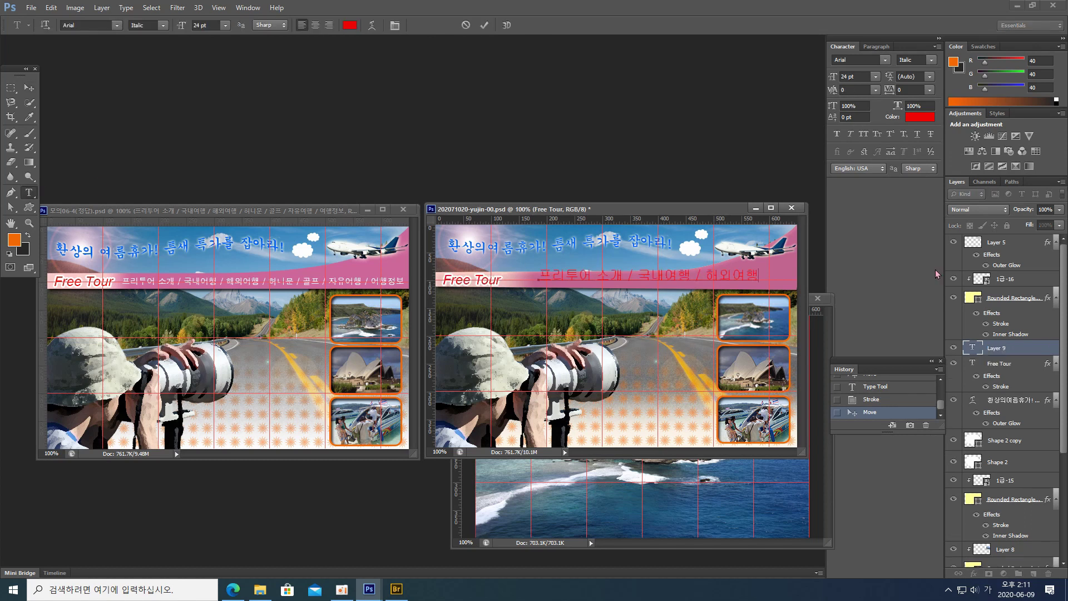
type("/ 허니문/ 골")
left_click_drag(936, 269, 815, 272)
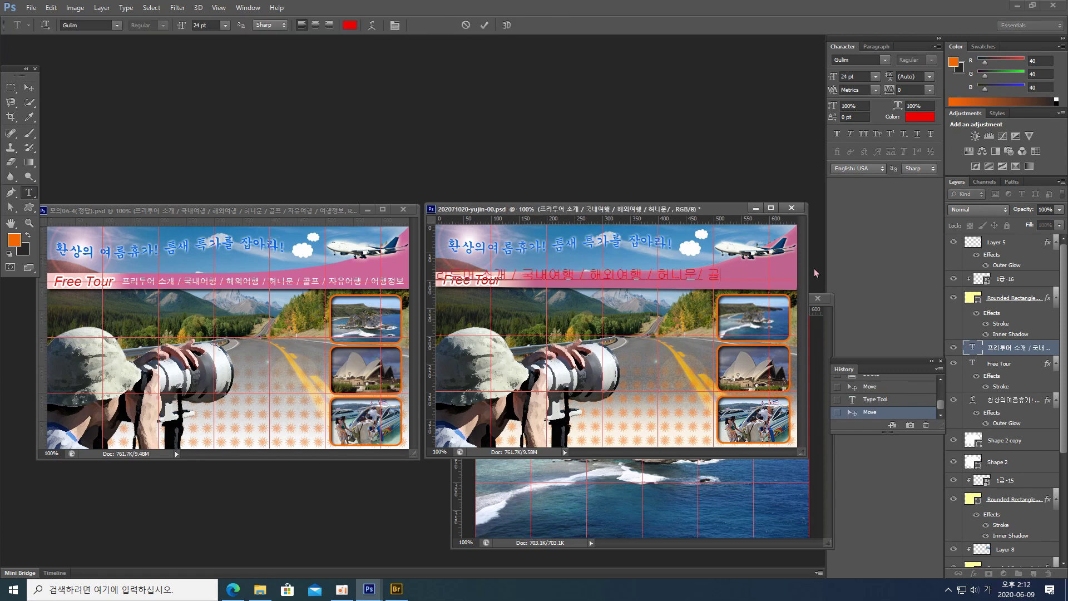
type("프 / 자유여행 / 여행정보")
key("ctrl+Return")
key("ctrl+t")
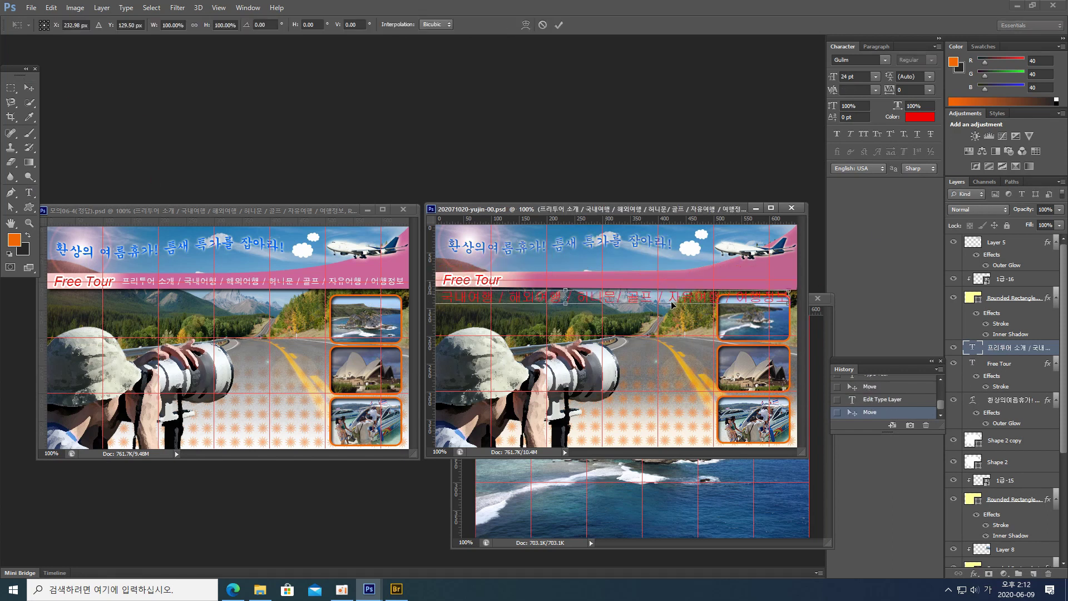
left_click_drag(797, 281, 746, 306)
key("Return")
- Set the menu line's font to Dotum at 15 pt
double_click(973, 347)
left_click(885, 59)
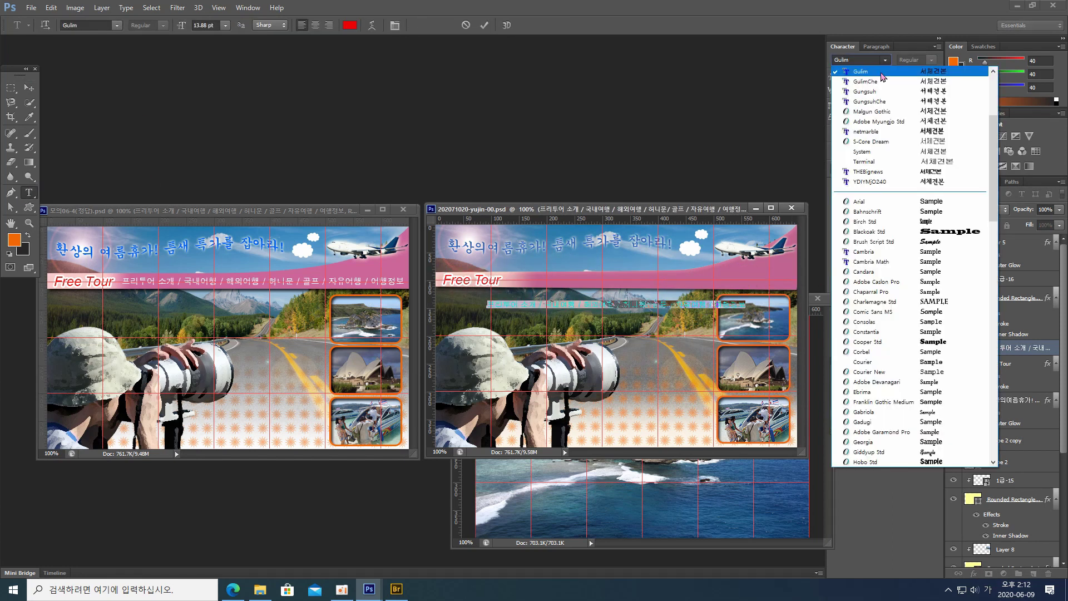
scroll(905, 381, "down", 5)
scroll(924, 251, "up", 10)
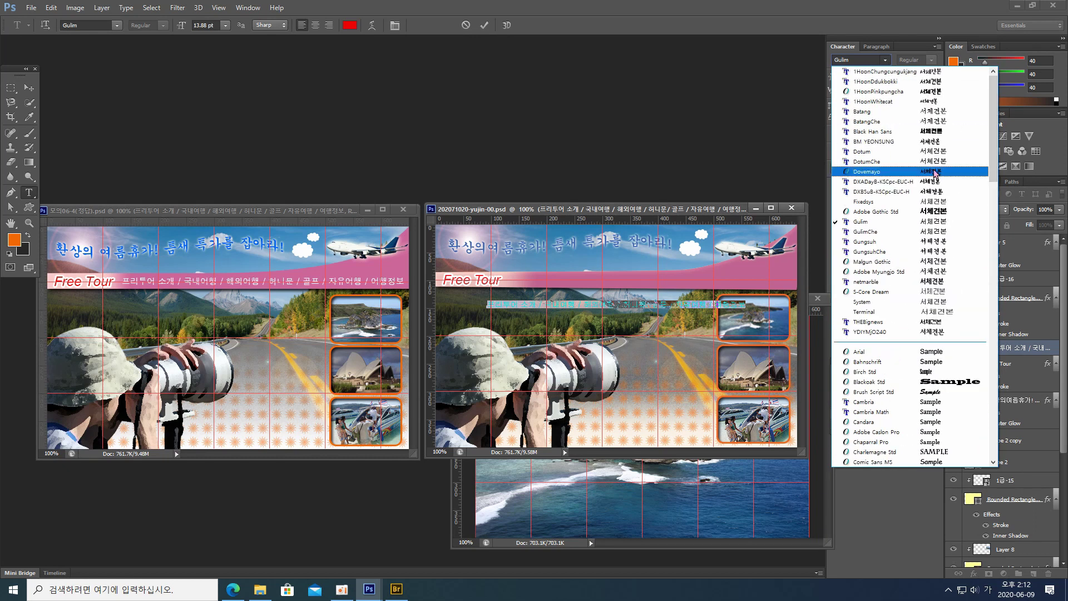
left_click(932, 151)
double_click(857, 76)
type("15")
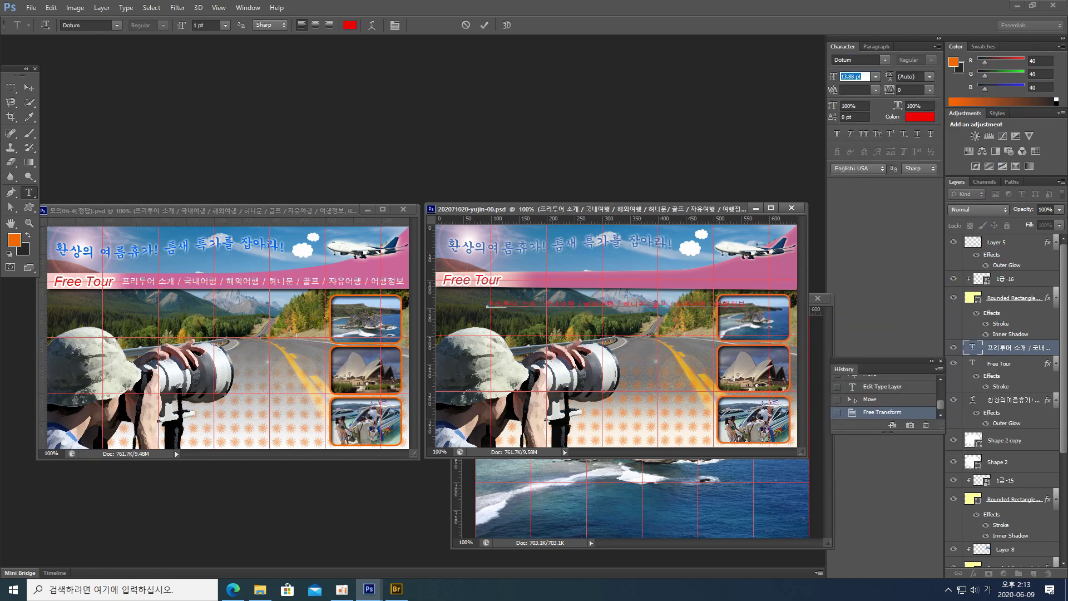
key("Return")
- Colour the menu text white (#ffffff) and move it into the pink bar beside Free Tour
left_click(921, 116)
triple_click(812, 424)
type("ffffff")
left_click(869, 266)
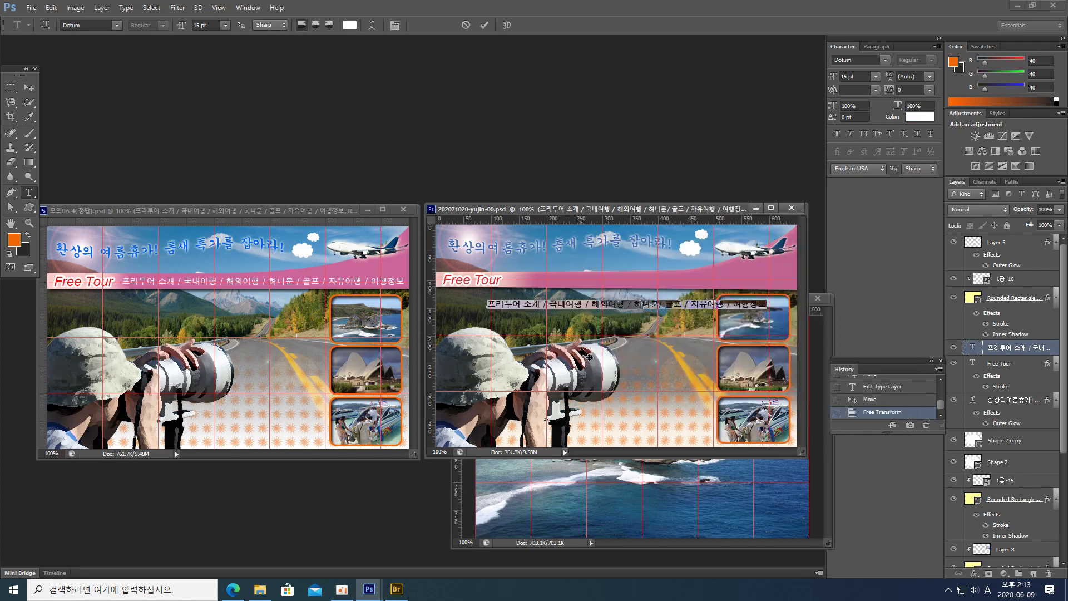
left_click(29, 87)
left_click_drag(590, 317, 616, 292)
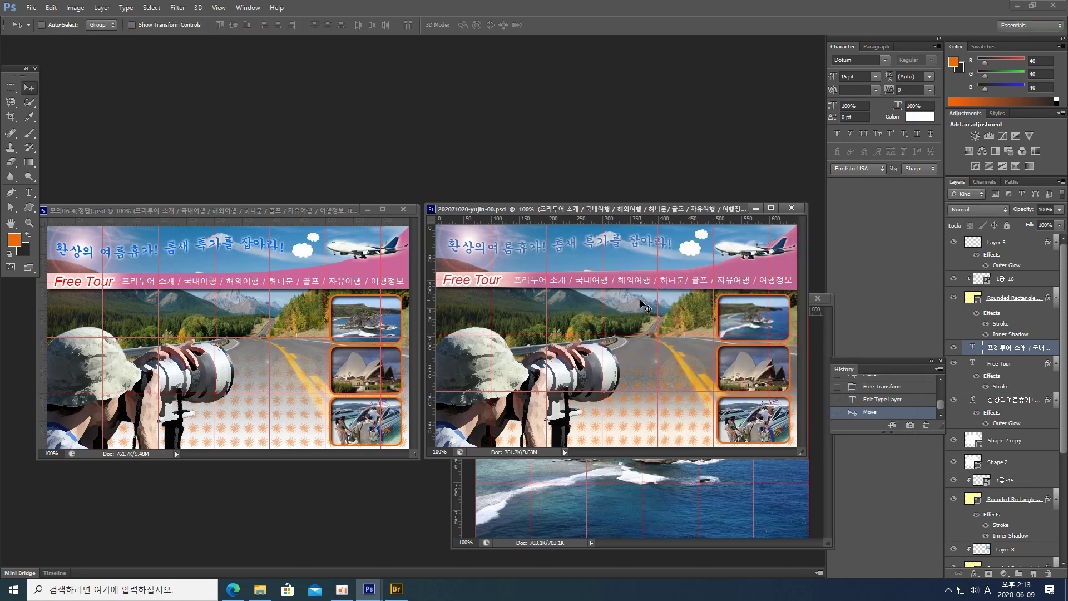
left_click_drag(656, 209, 659, 182)
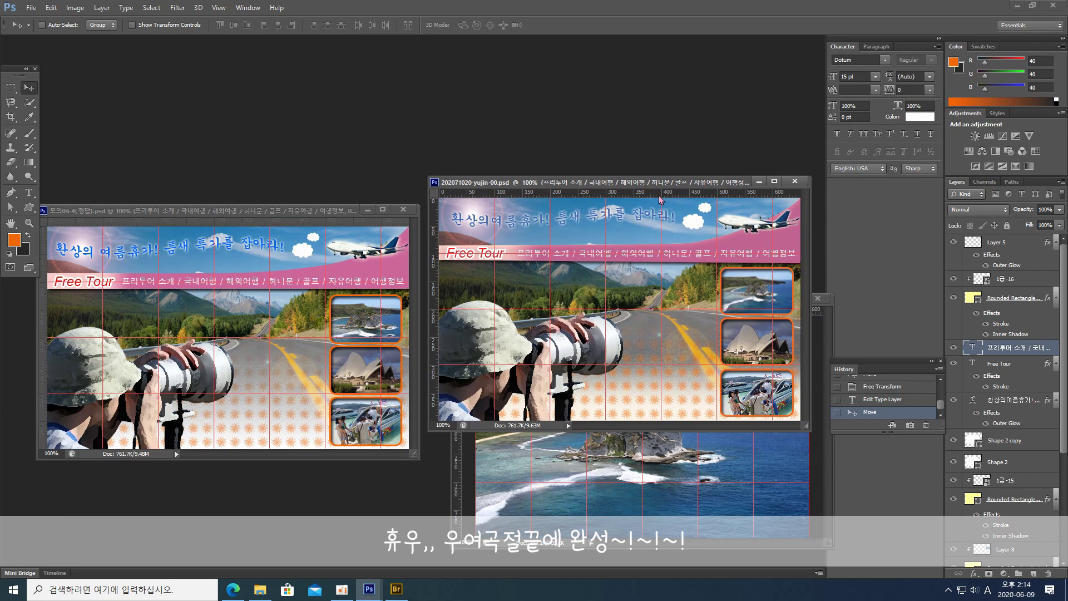